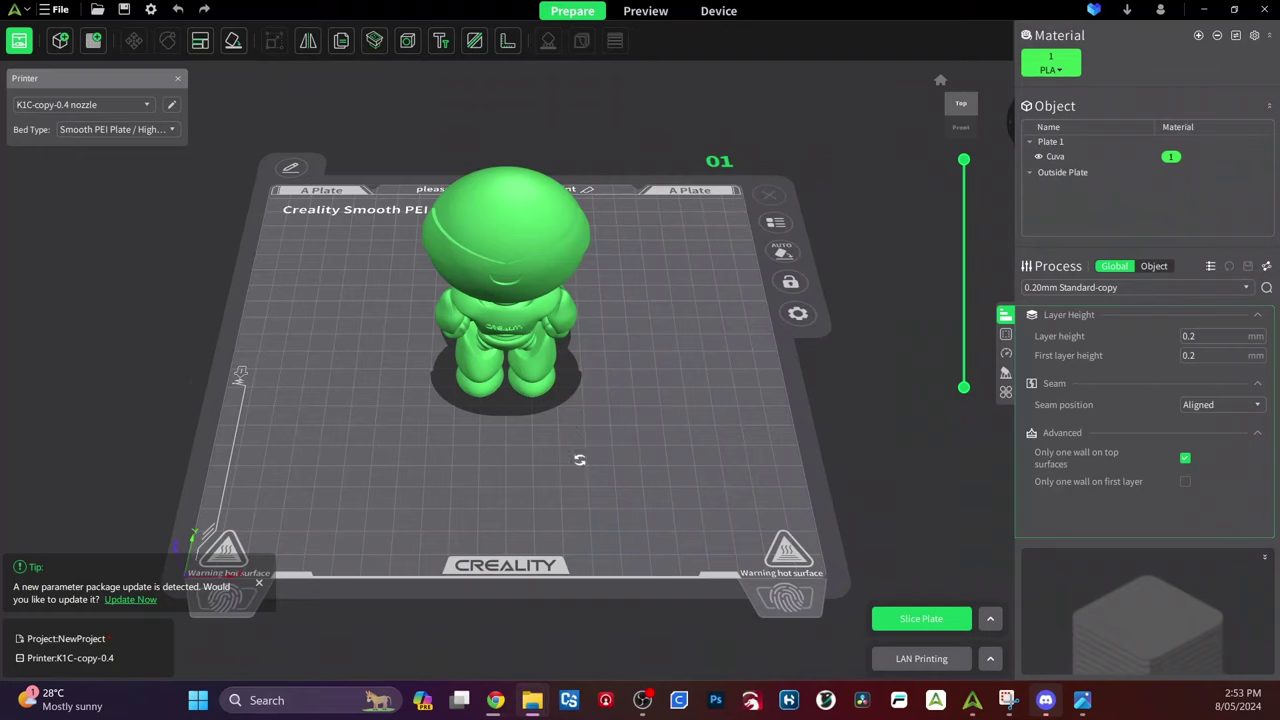
left_click_drag(579, 460, 548, 370)
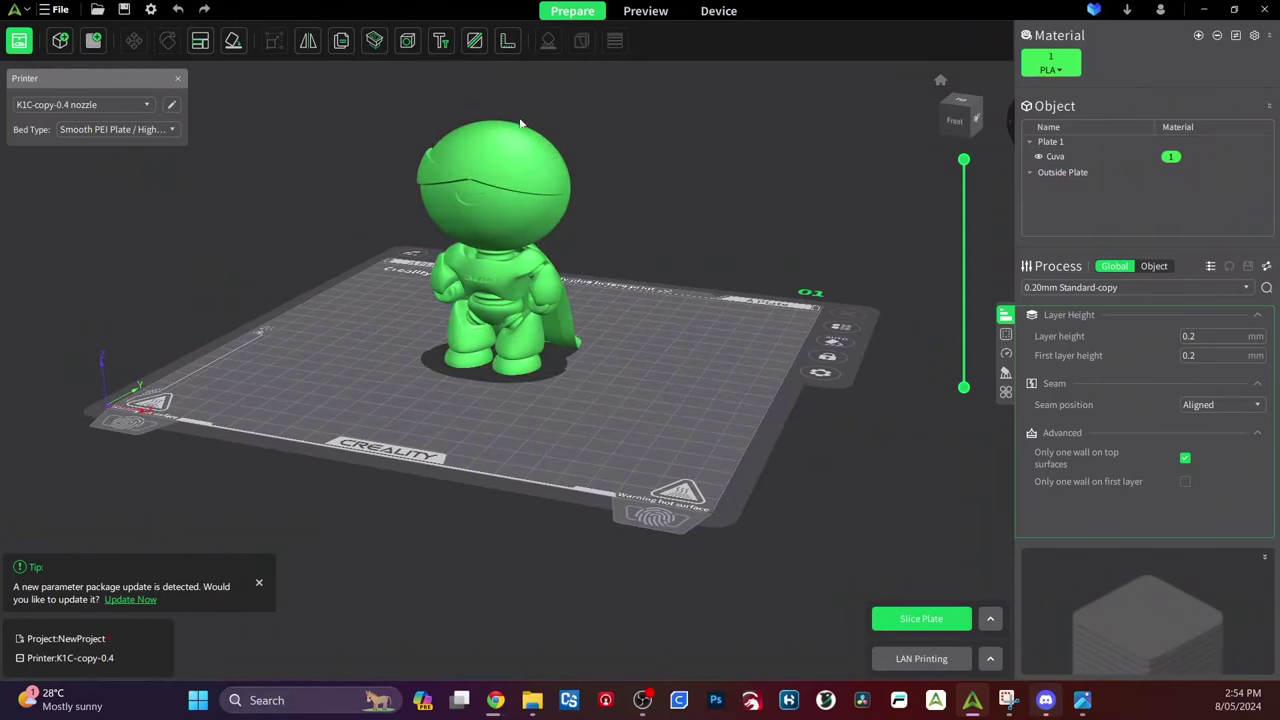
left_click_drag(676, 409, 646, 417)
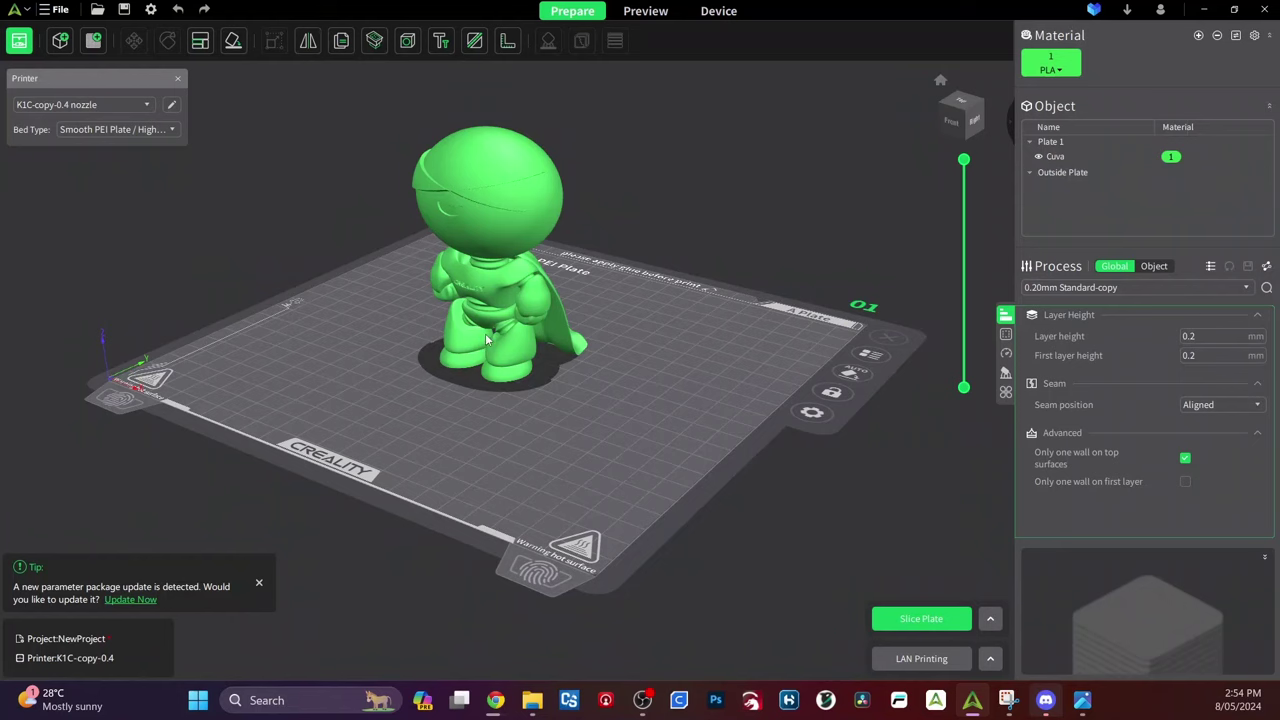
left_click_drag(584, 363, 505, 480)
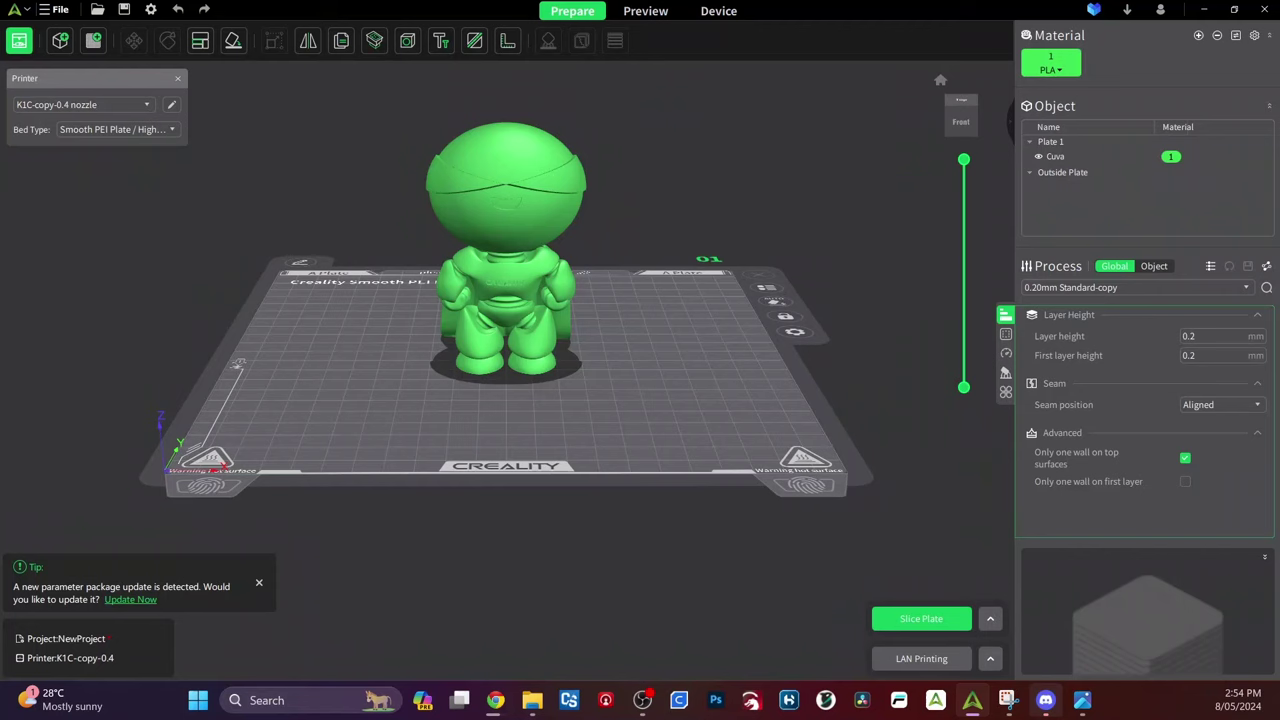
left_click(18, 41)
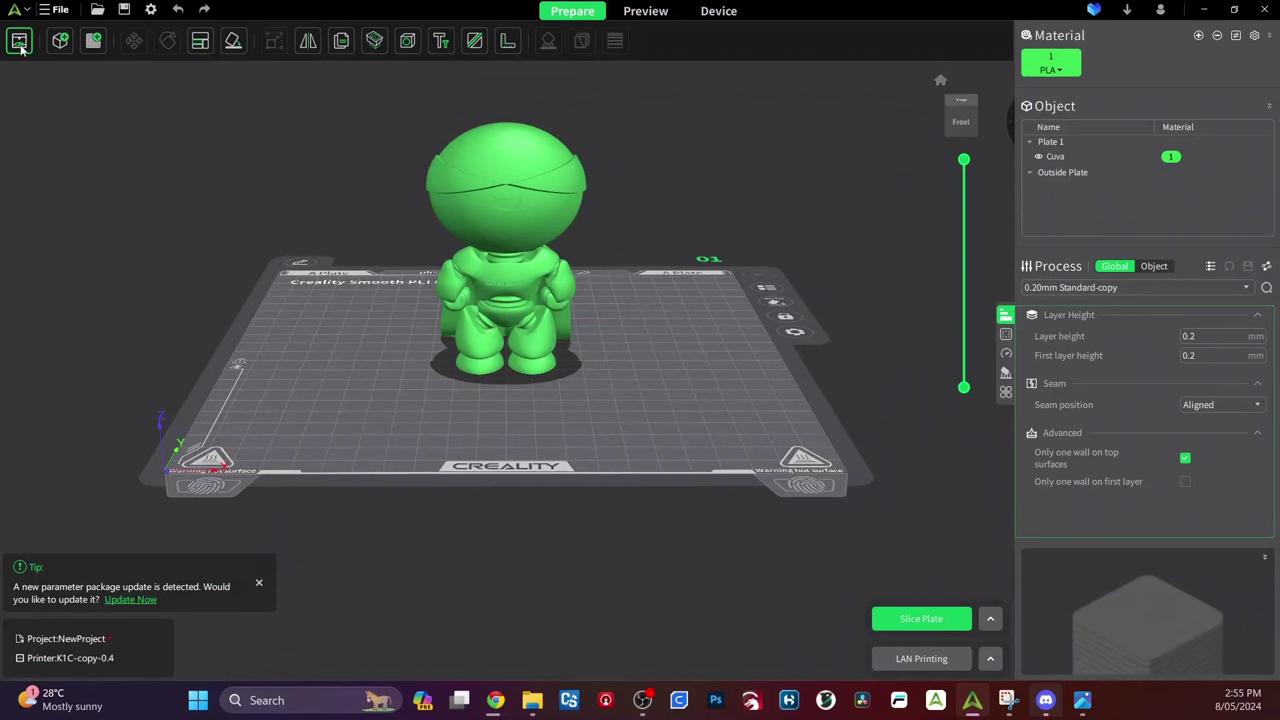
left_click(19, 44)
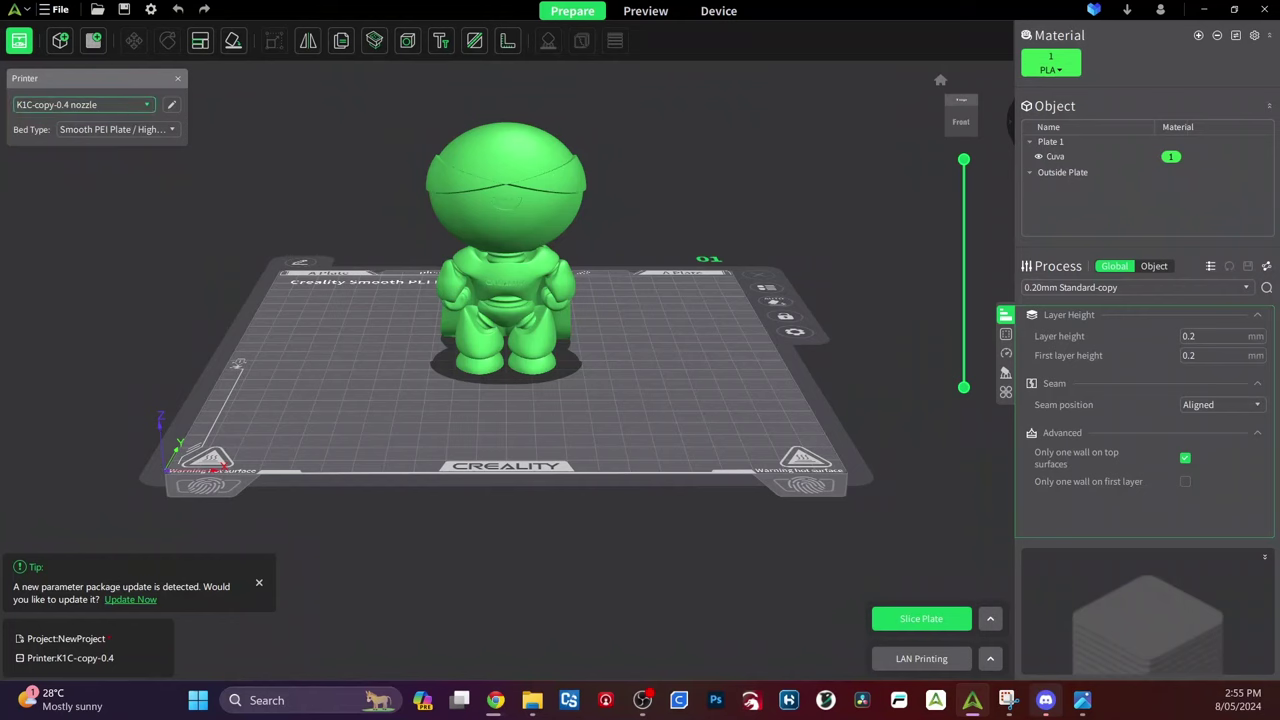
Review the configured printer presets, the Ender Series models offered for adding, and the available bed types, leaving the printer setup as it is.
left_click(145, 106)
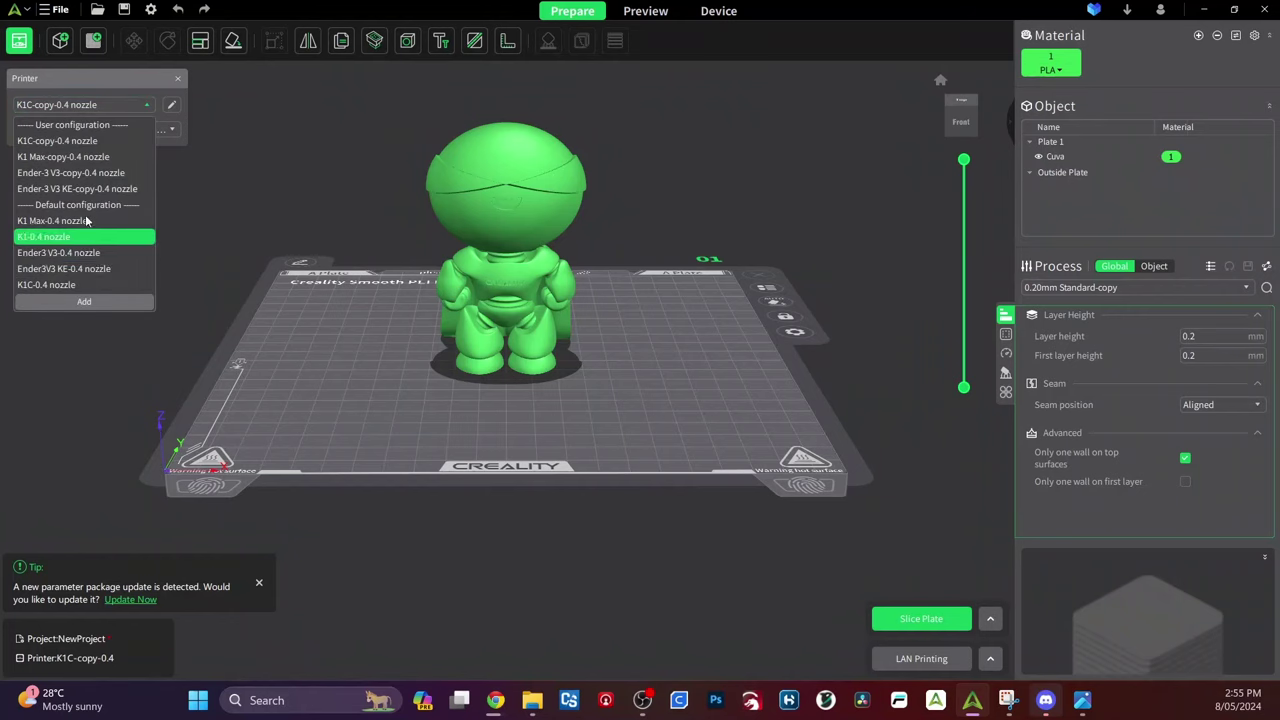
left_click(84, 301)
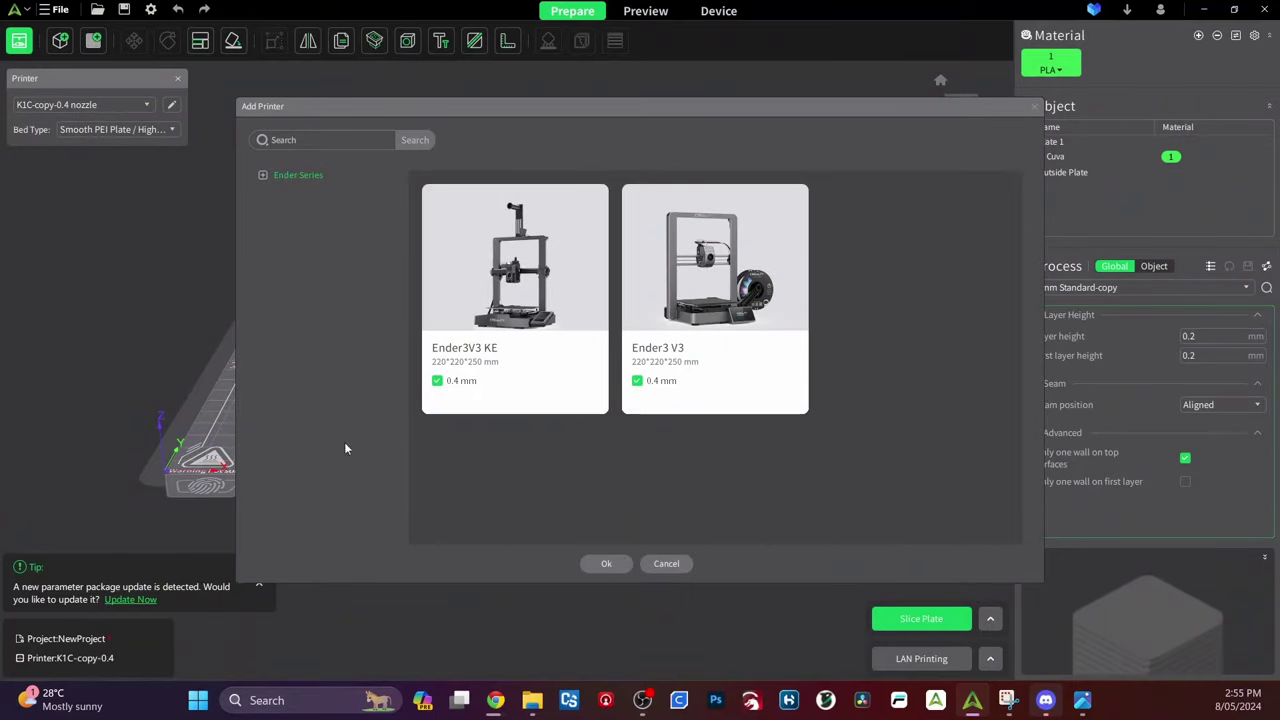
left_click(291, 175)
left_click(667, 564)
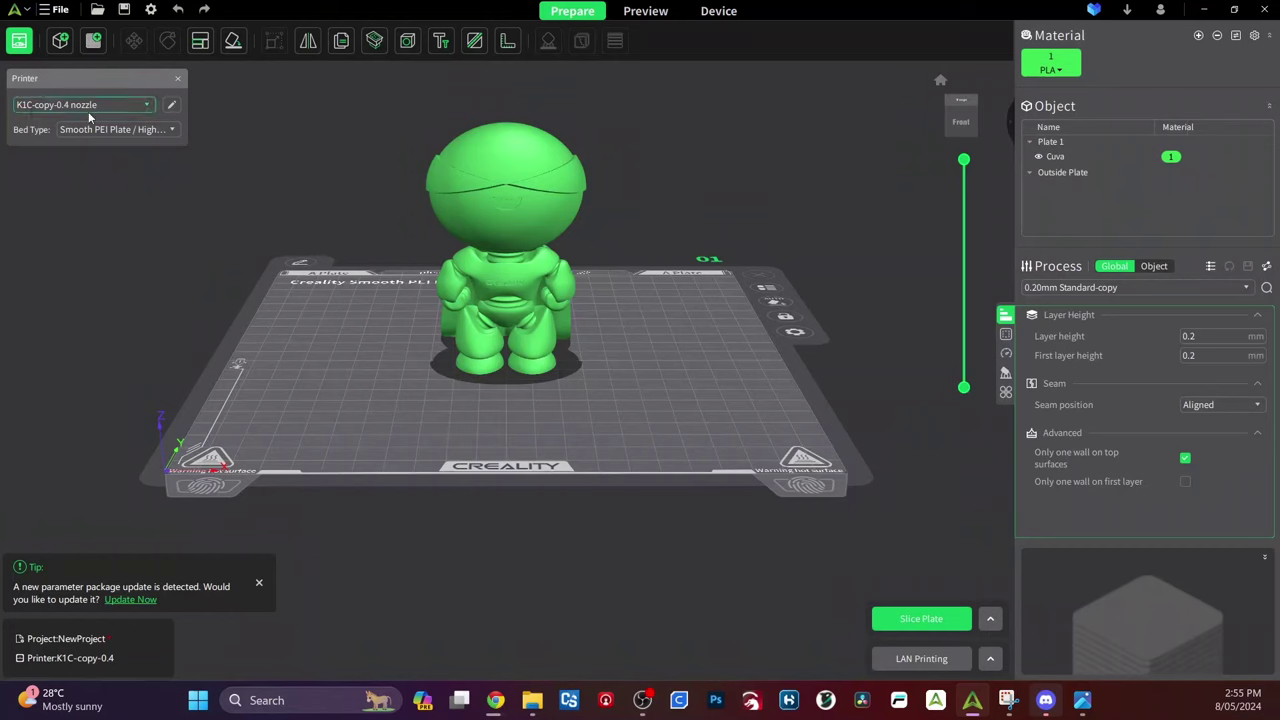
left_click(150, 132)
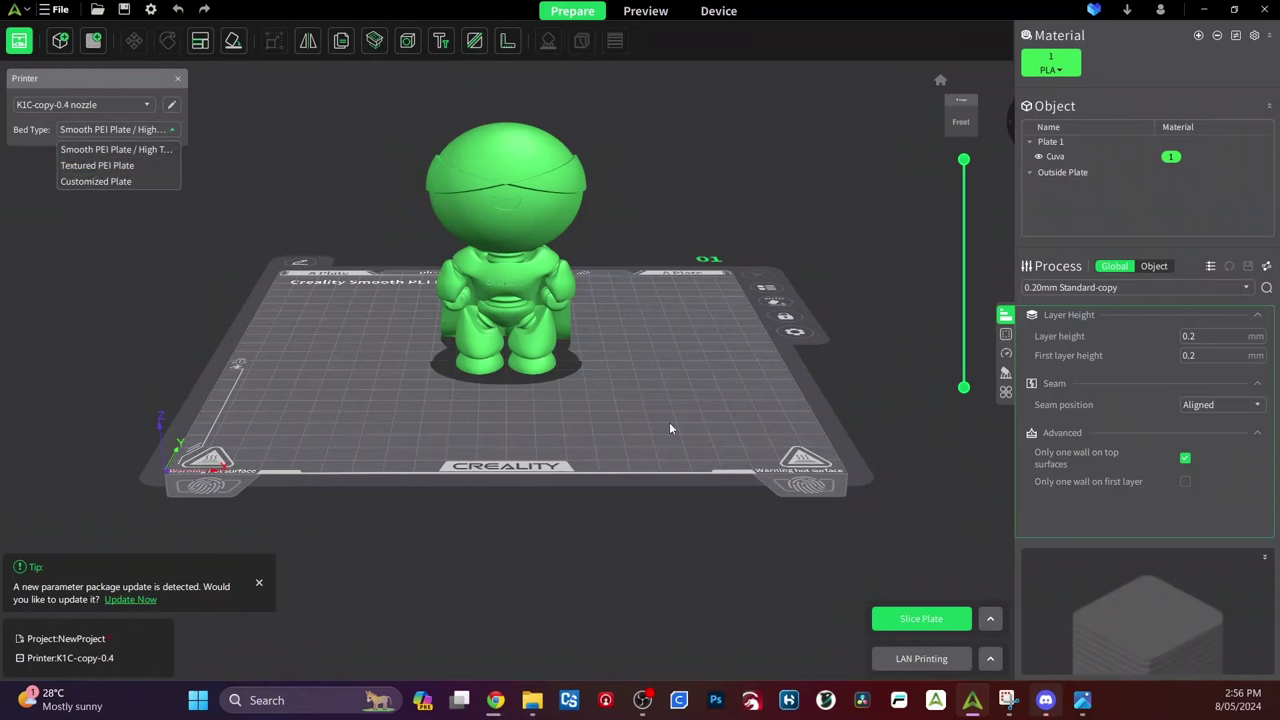
left_click(134, 289)
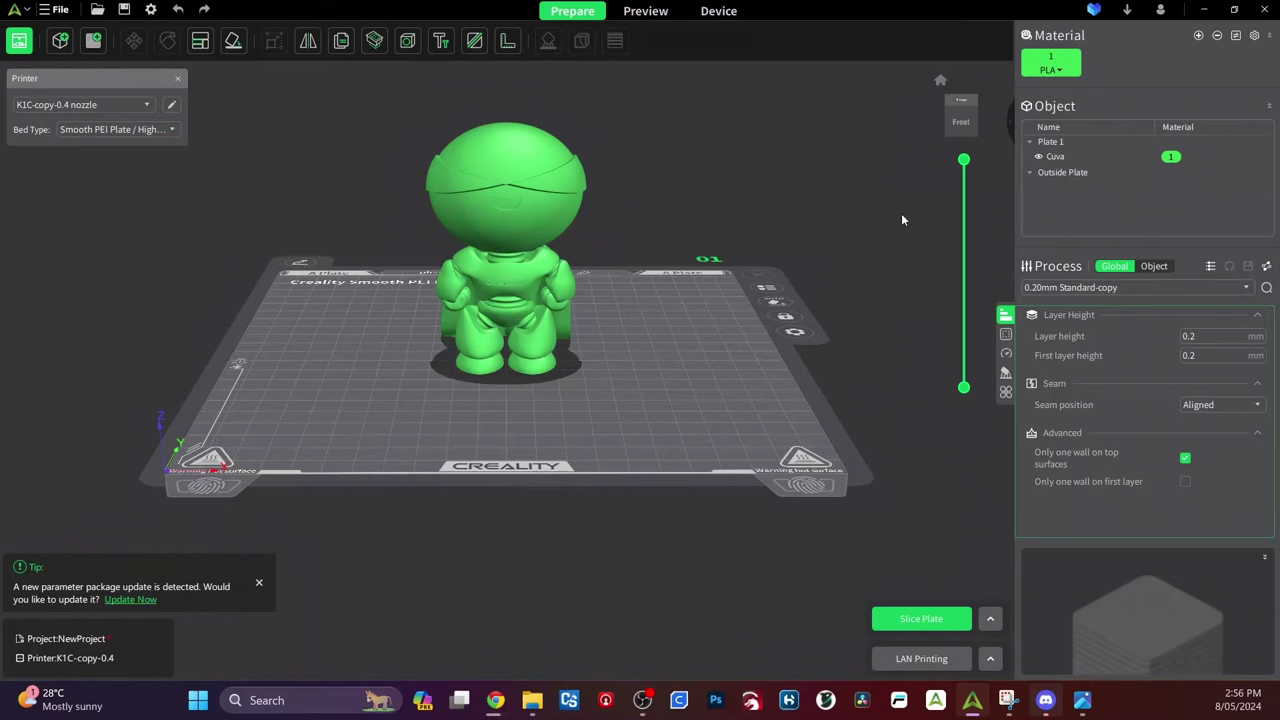
Set the material of filament slot 1 to Generic PLA from the default configuration.
left_click(1066, 71)
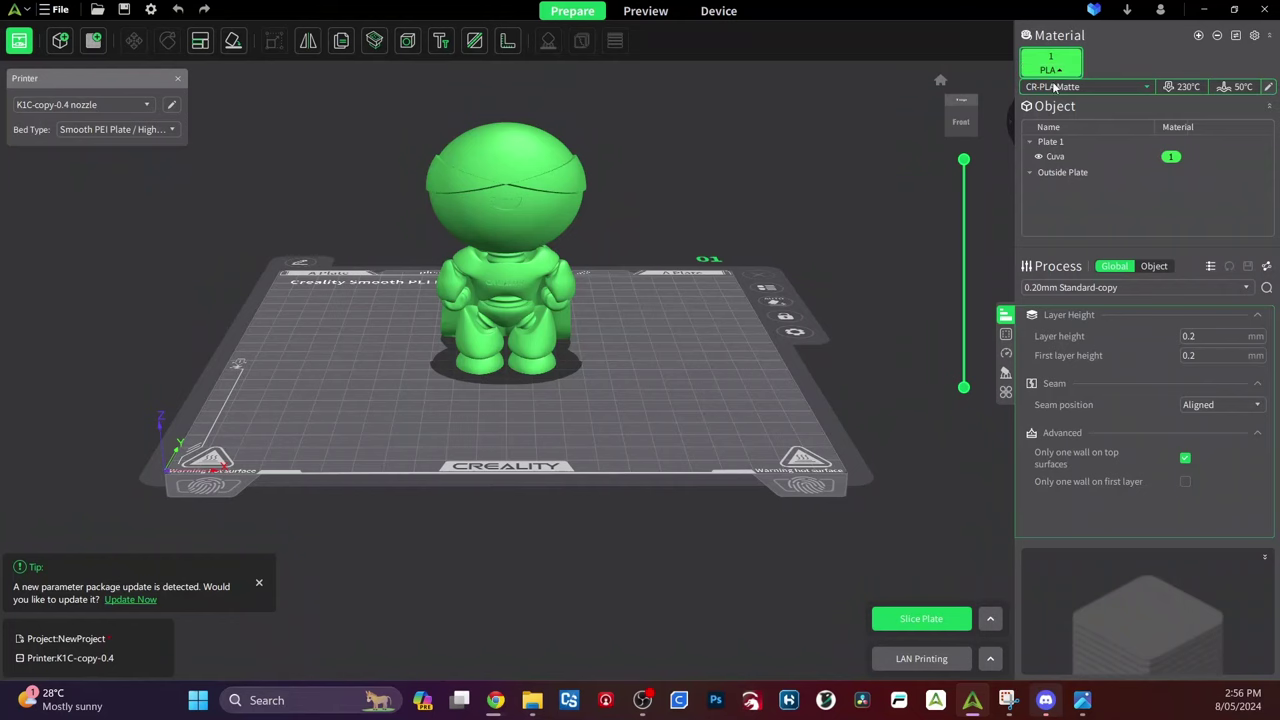
left_click(1146, 88)
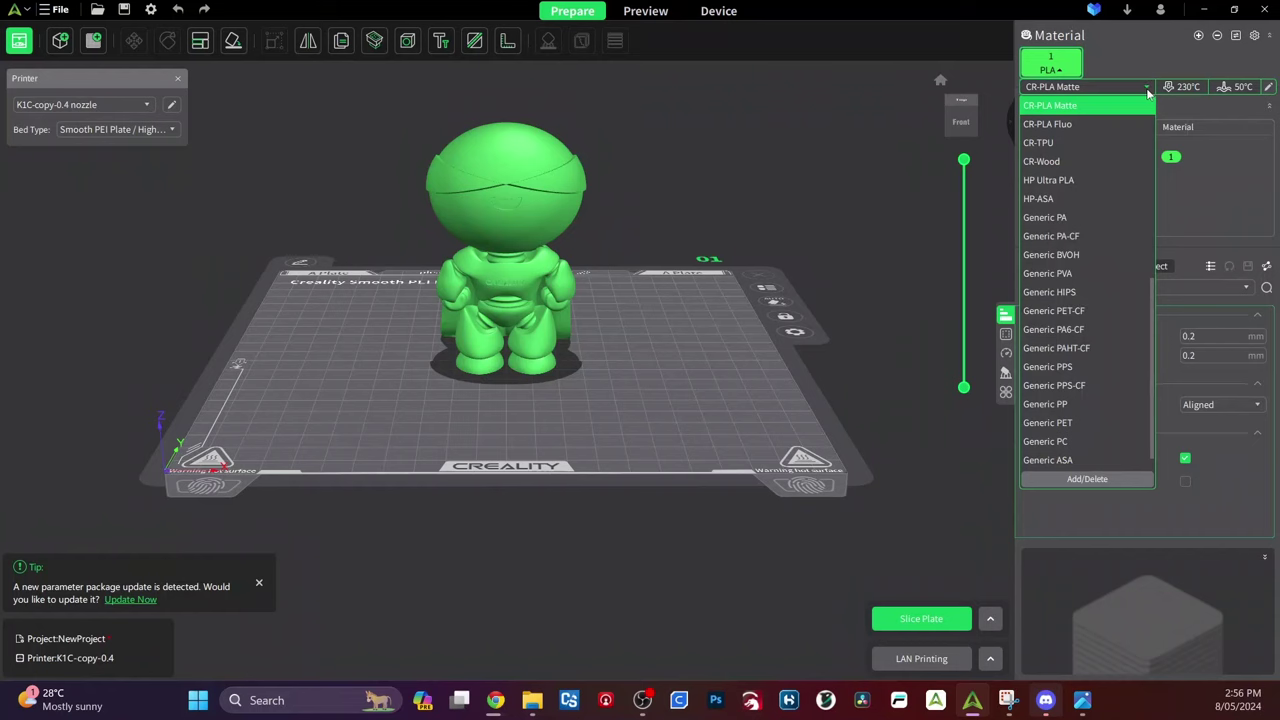
scroll(1066, 239, "up", 3)
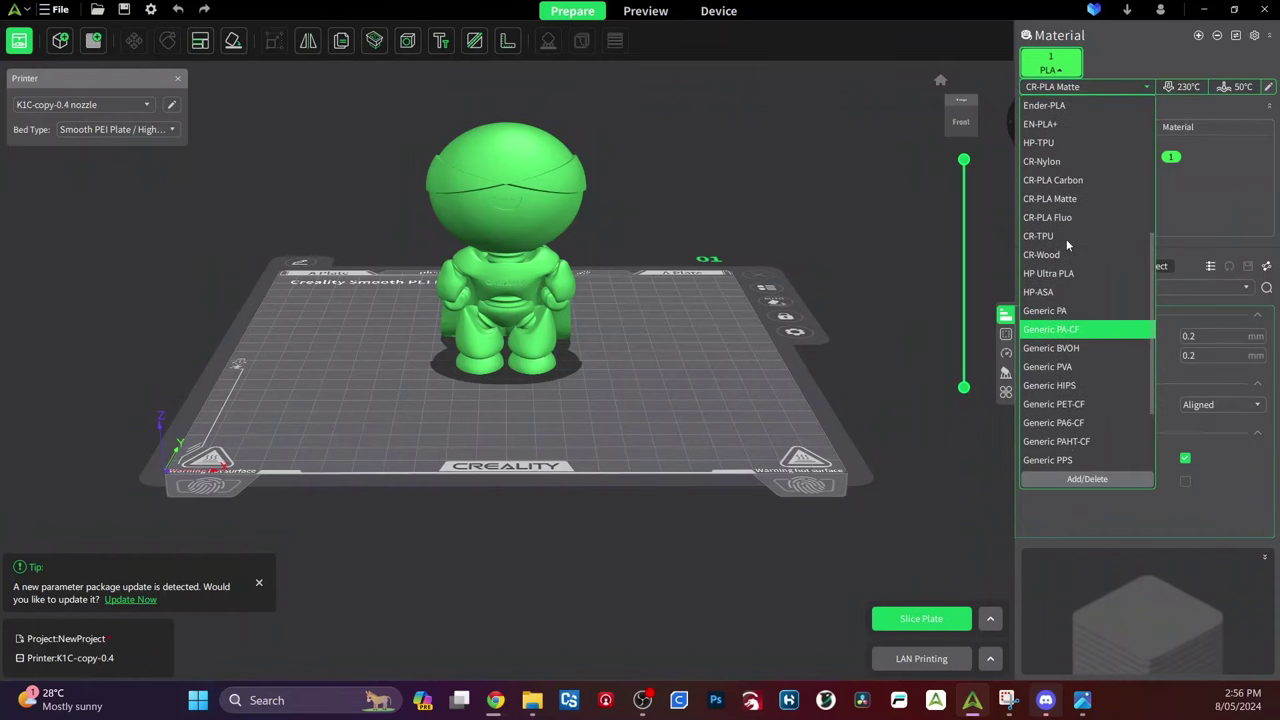
scroll(1066, 239, "up", 5)
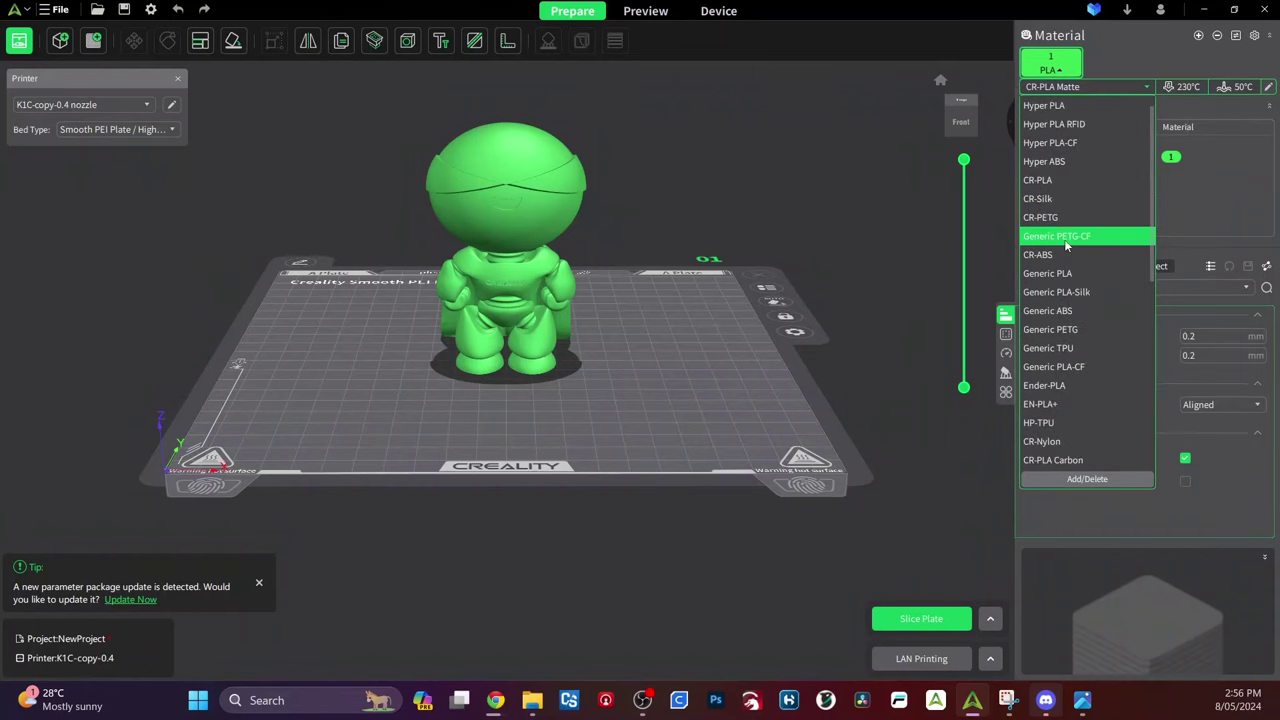
scroll(1066, 245, "up", 1)
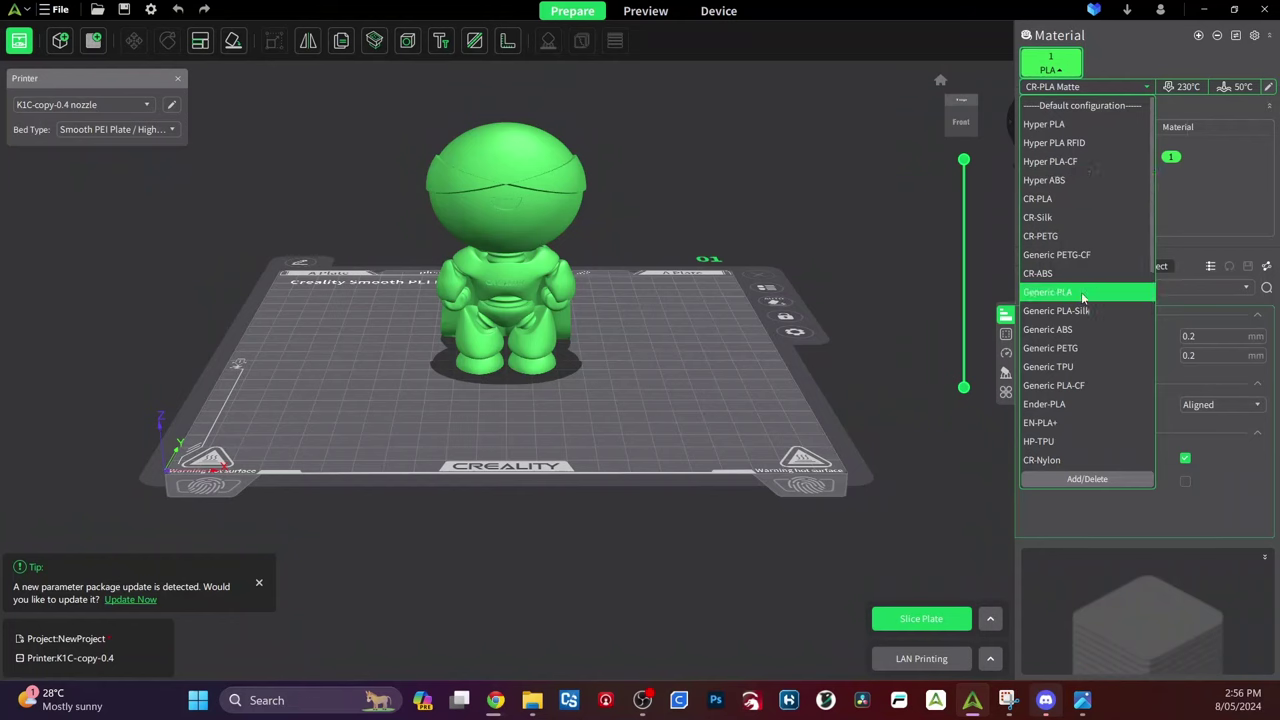
scroll(1100, 276, "down", 5)
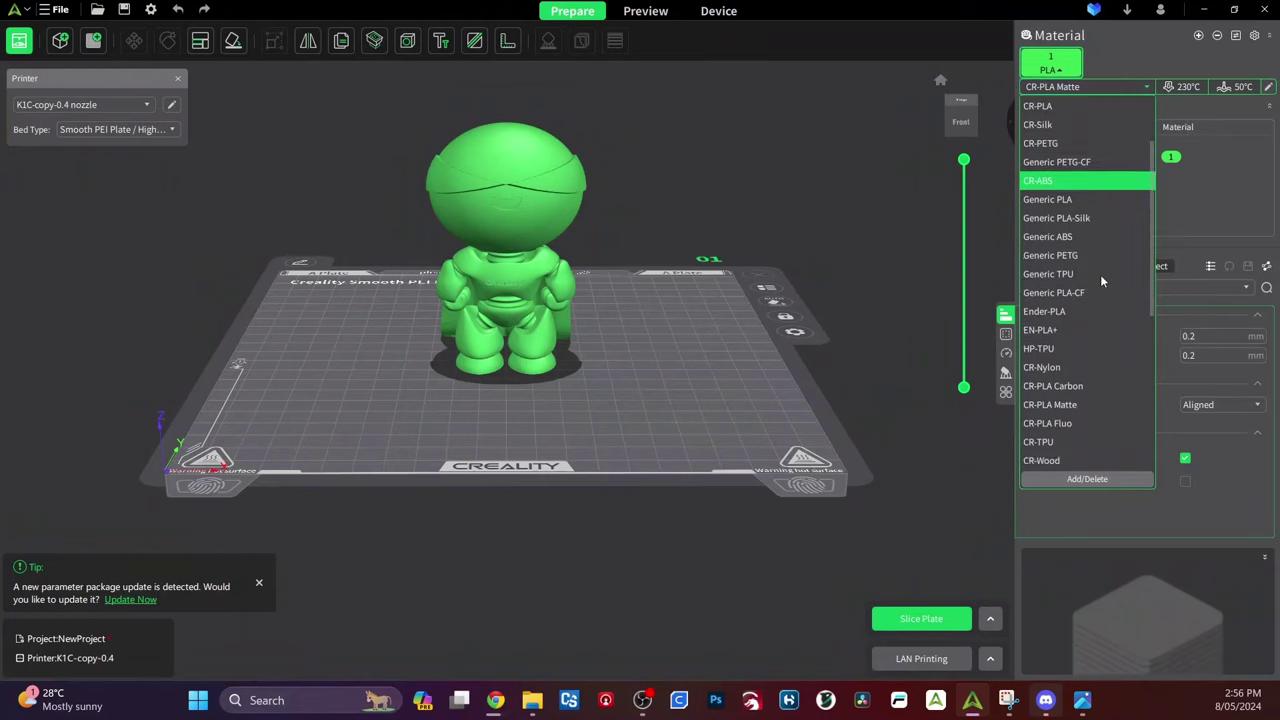
scroll(1093, 273, "down", 2)
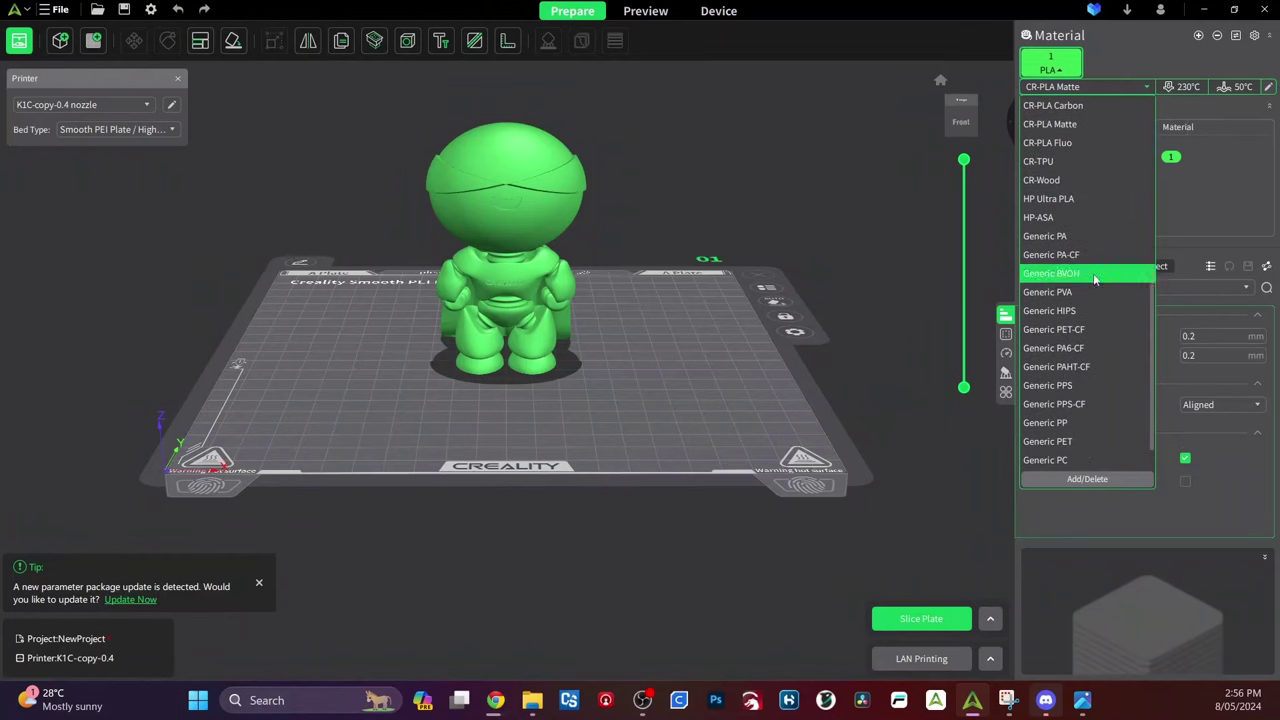
scroll(1092, 291, "down", 1)
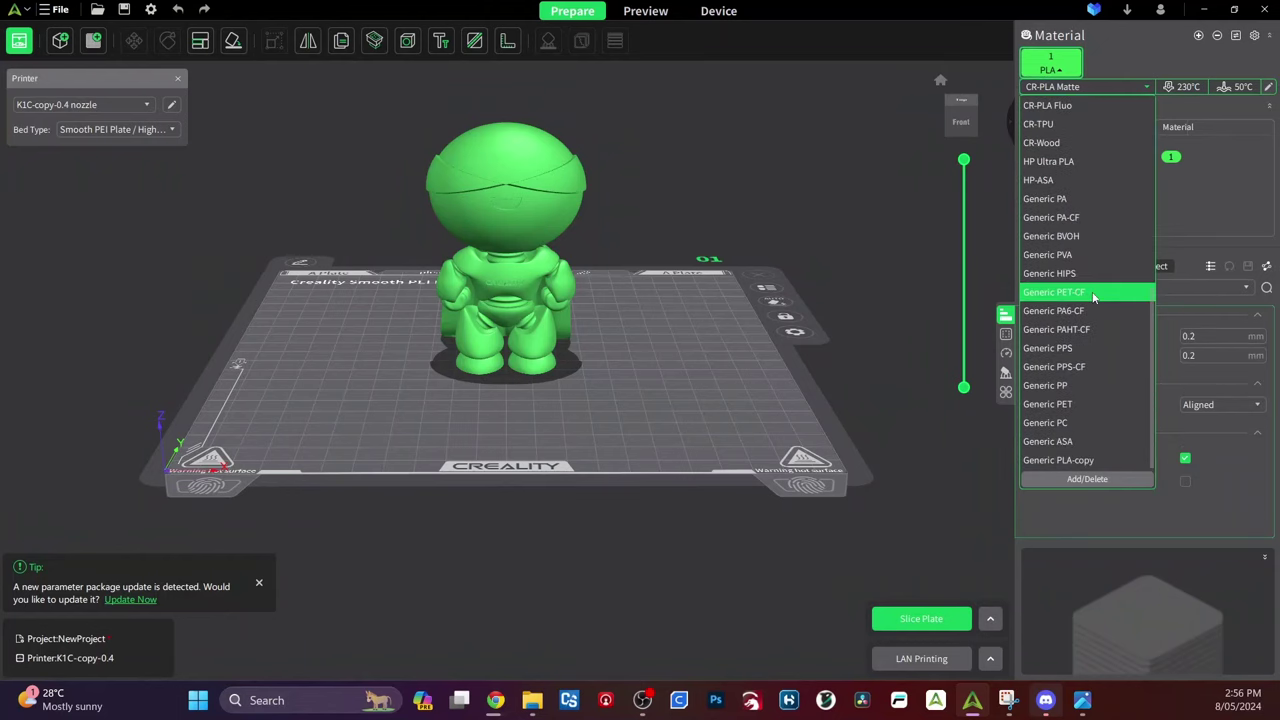
scroll(1091, 291, "up", 2)
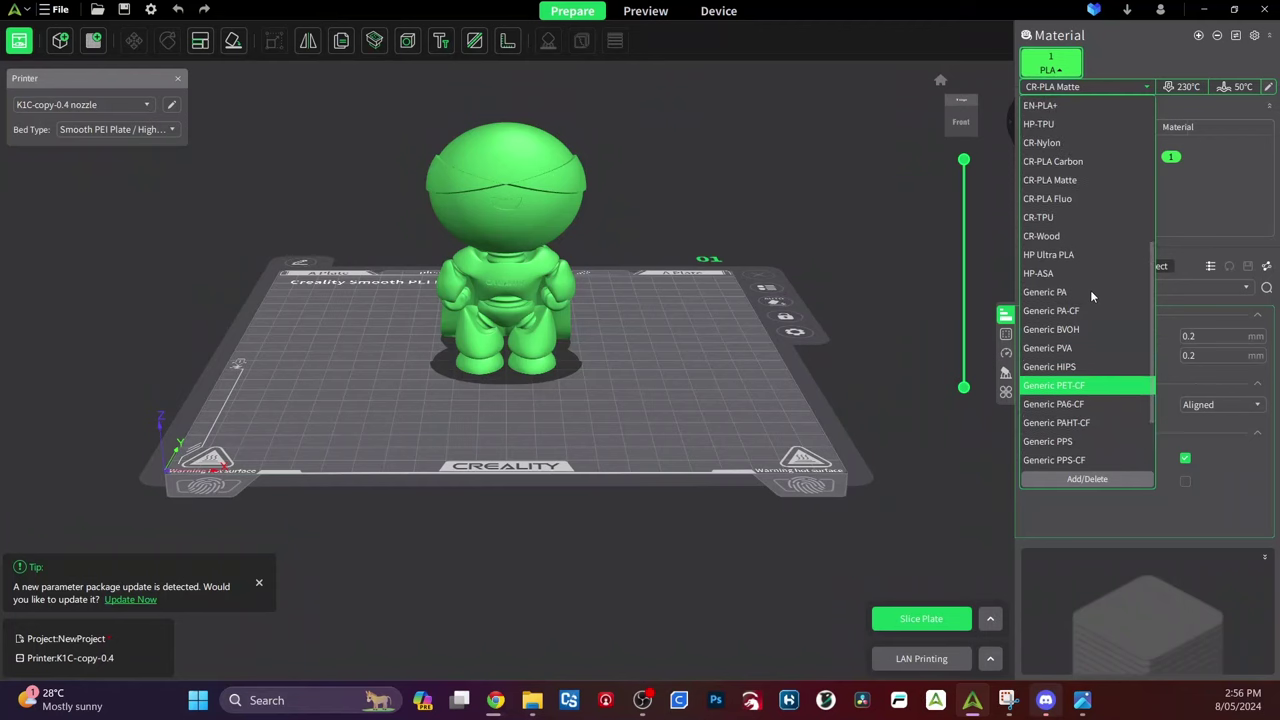
scroll(1027, 200, "up", 4)
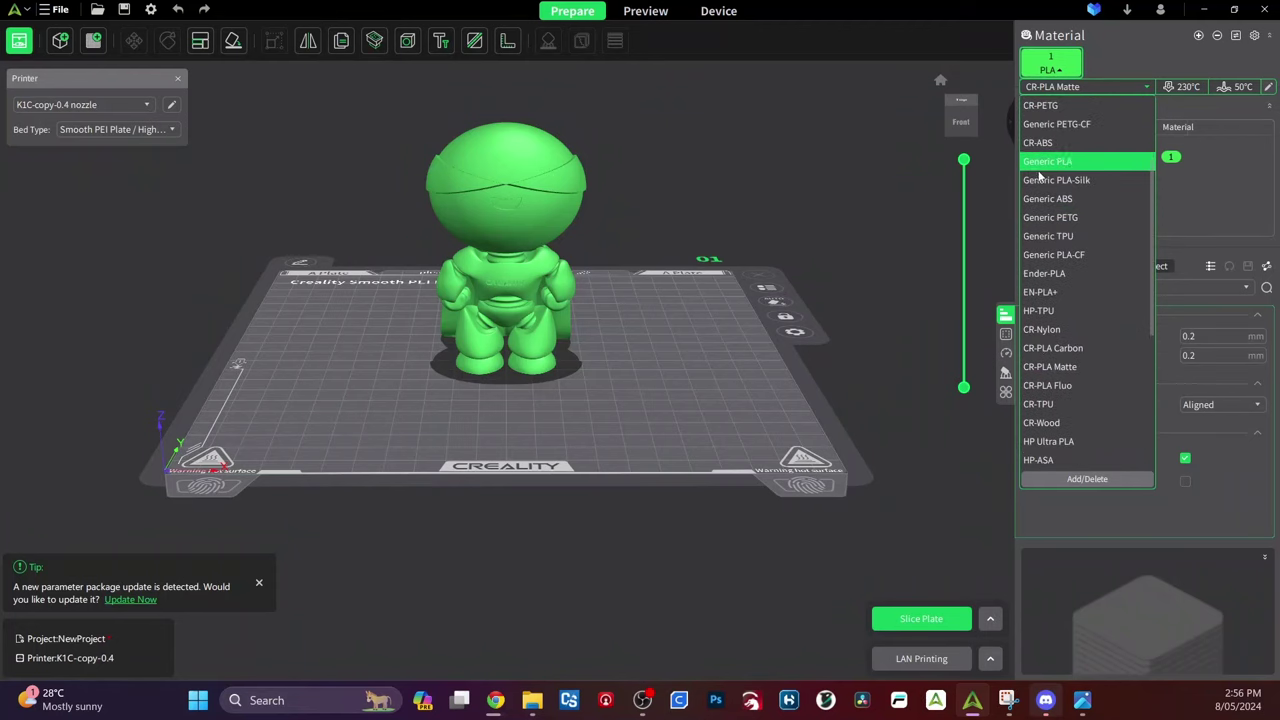
scroll(1090, 214, "up", 3)
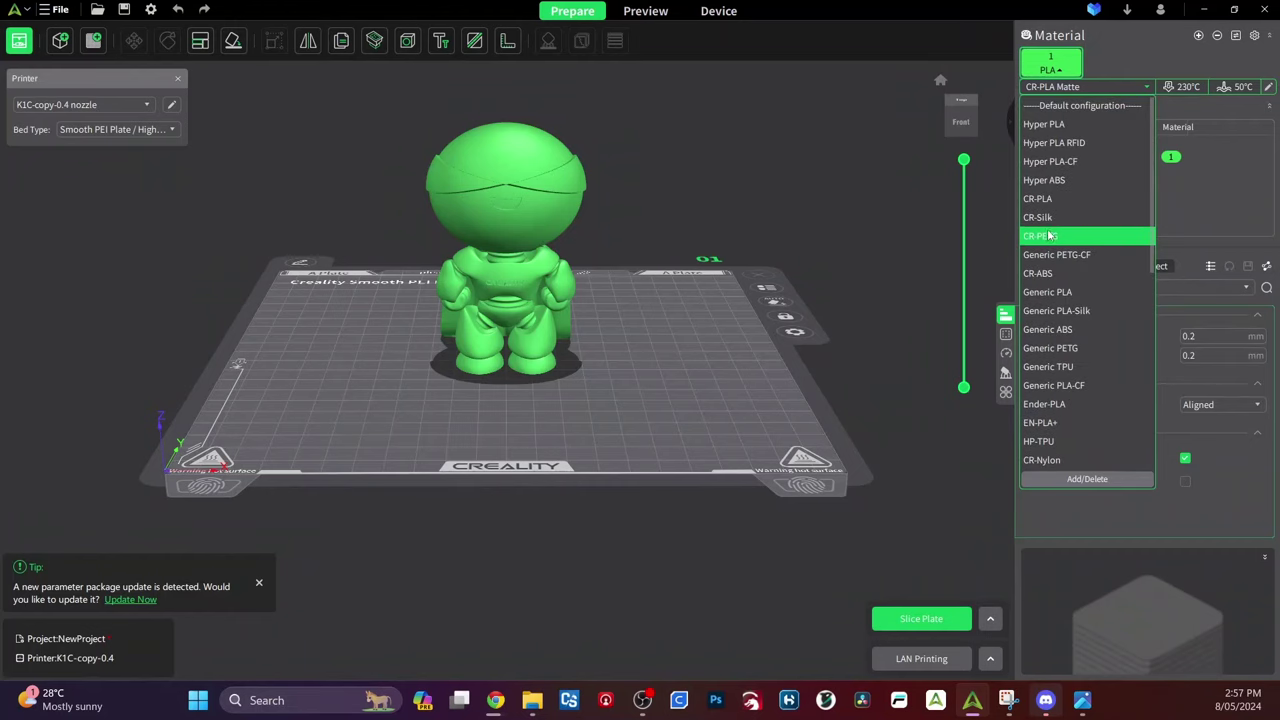
left_click(1078, 292)
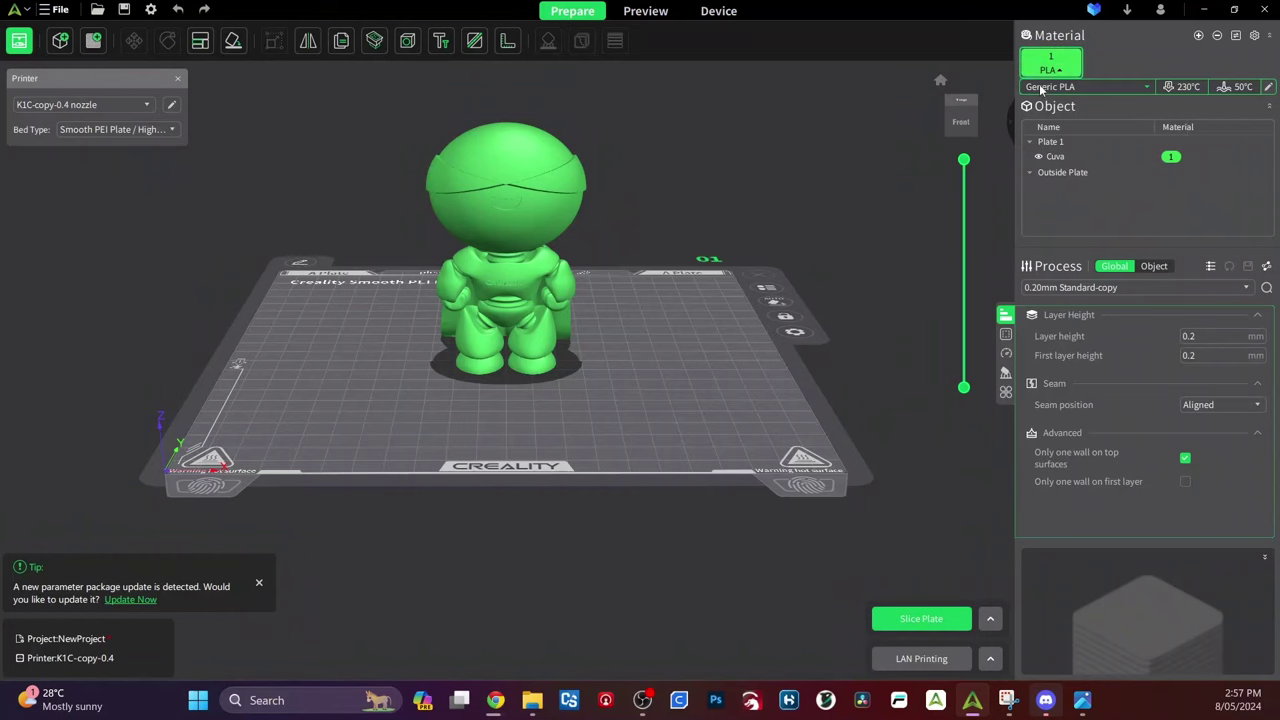
Open the Generic PLA material settings with advanced parameters enabled and examine the filament's base information, print temperatures and bed temperatures.
left_click(1270, 88)
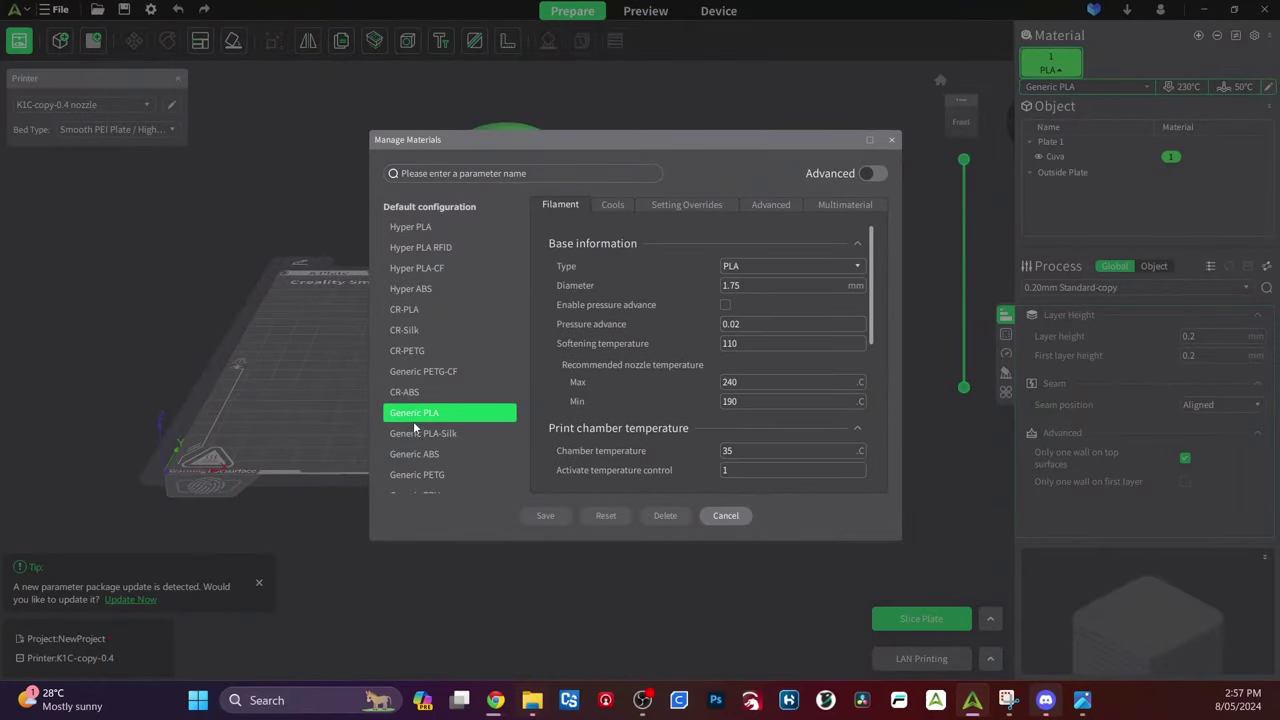
left_click(874, 173)
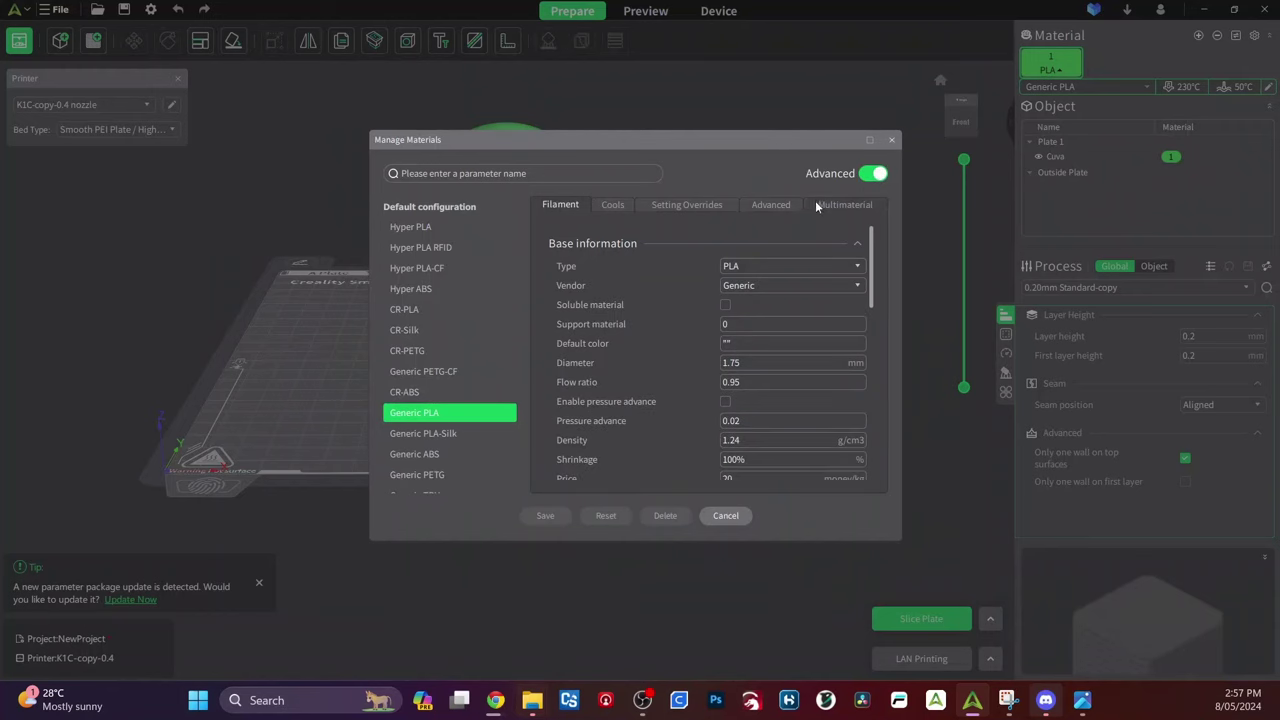
scroll(770, 285, "down", 10)
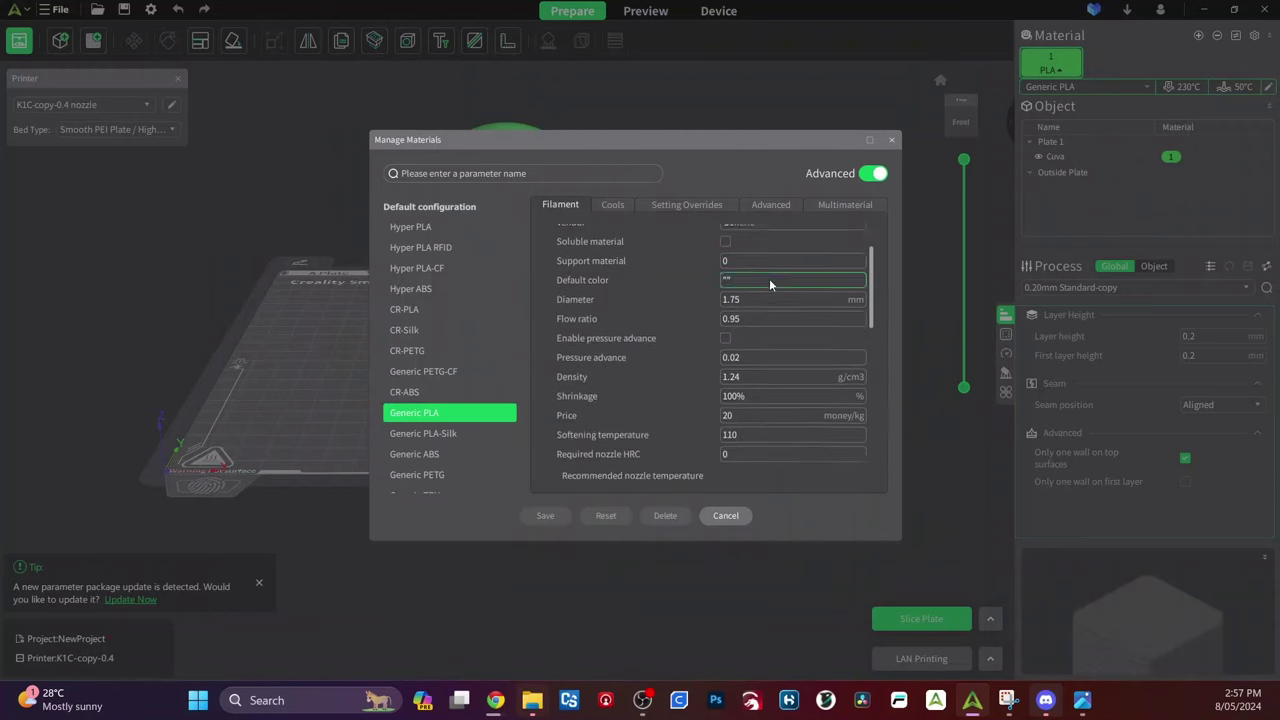
scroll(766, 283, "down", 3)
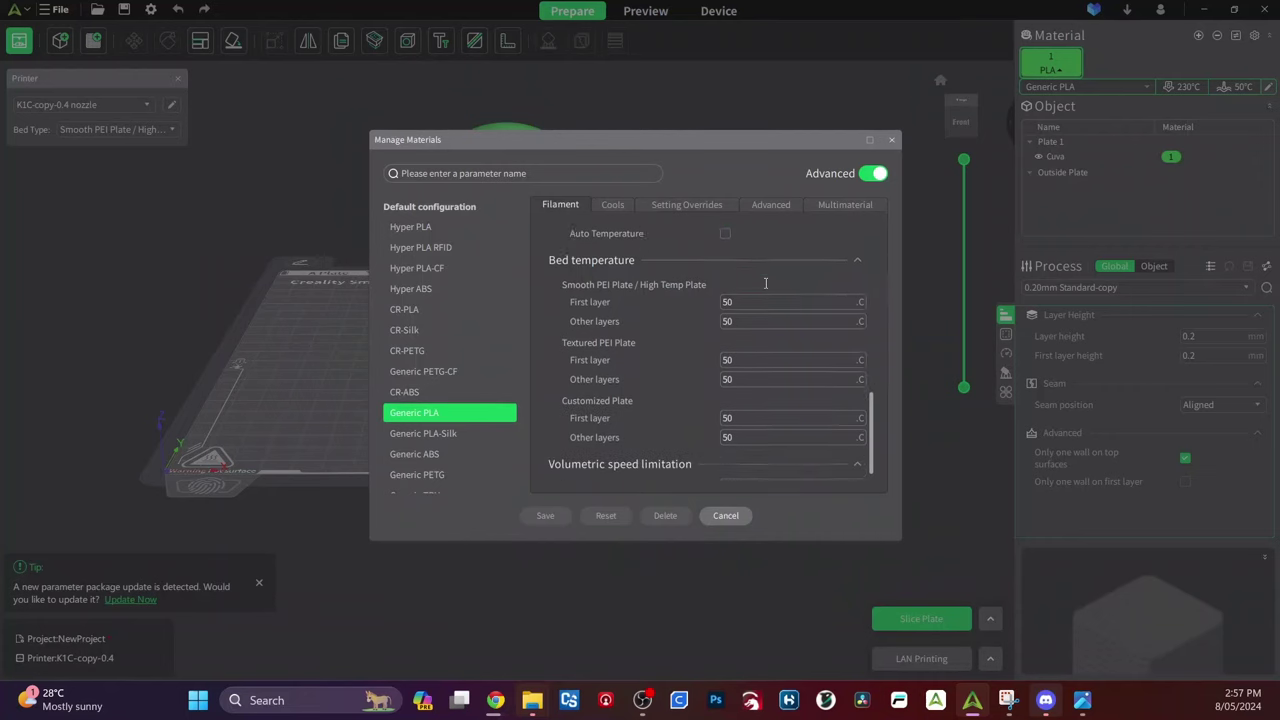
scroll(766, 283, "up", 5)
scroll(680, 240, "up", 2)
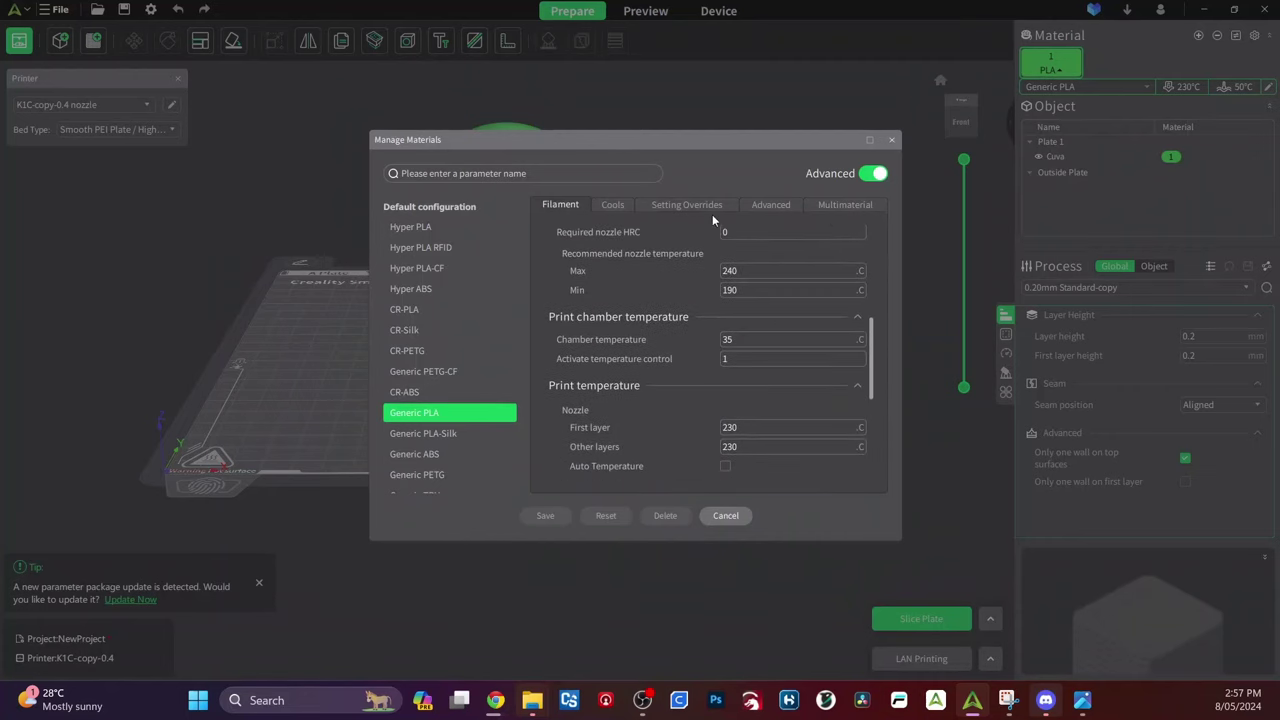
Examine Generic PLA's multimaterial, filament and cooling parameters, and close the material settings without saving.
left_click(841, 205)
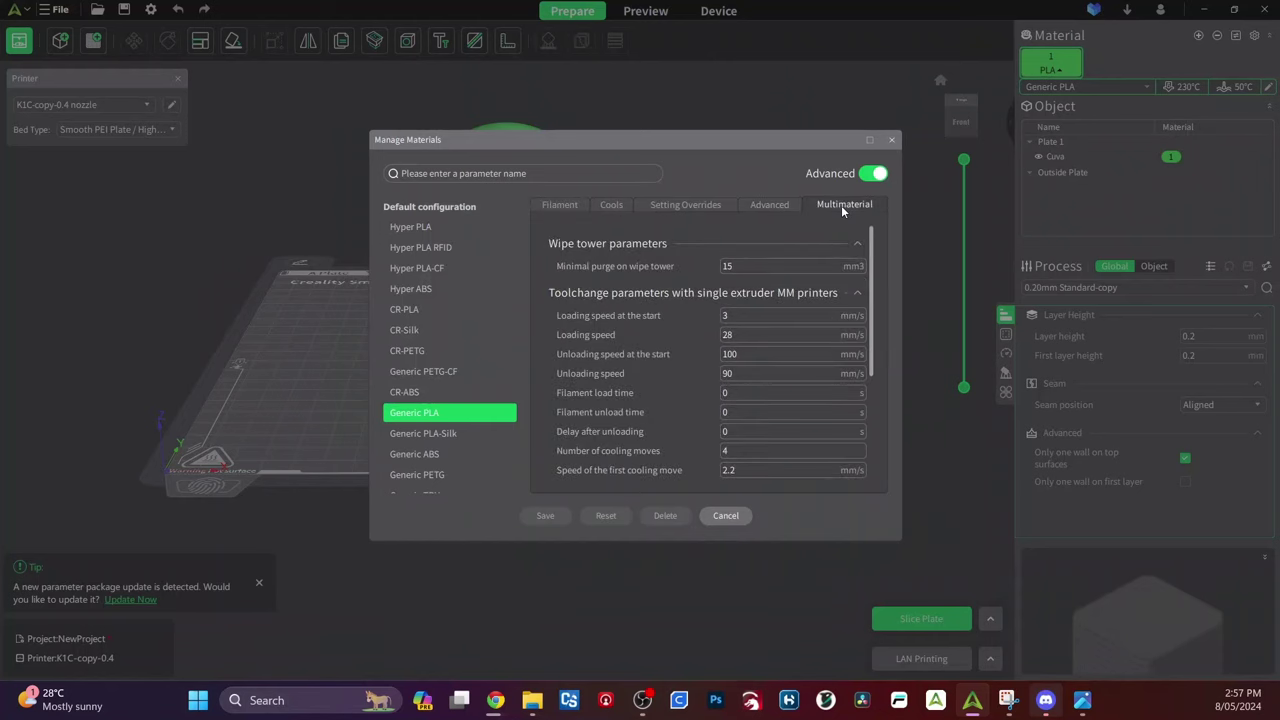
scroll(724, 311, "down", 3)
scroll(724, 311, "down", 2)
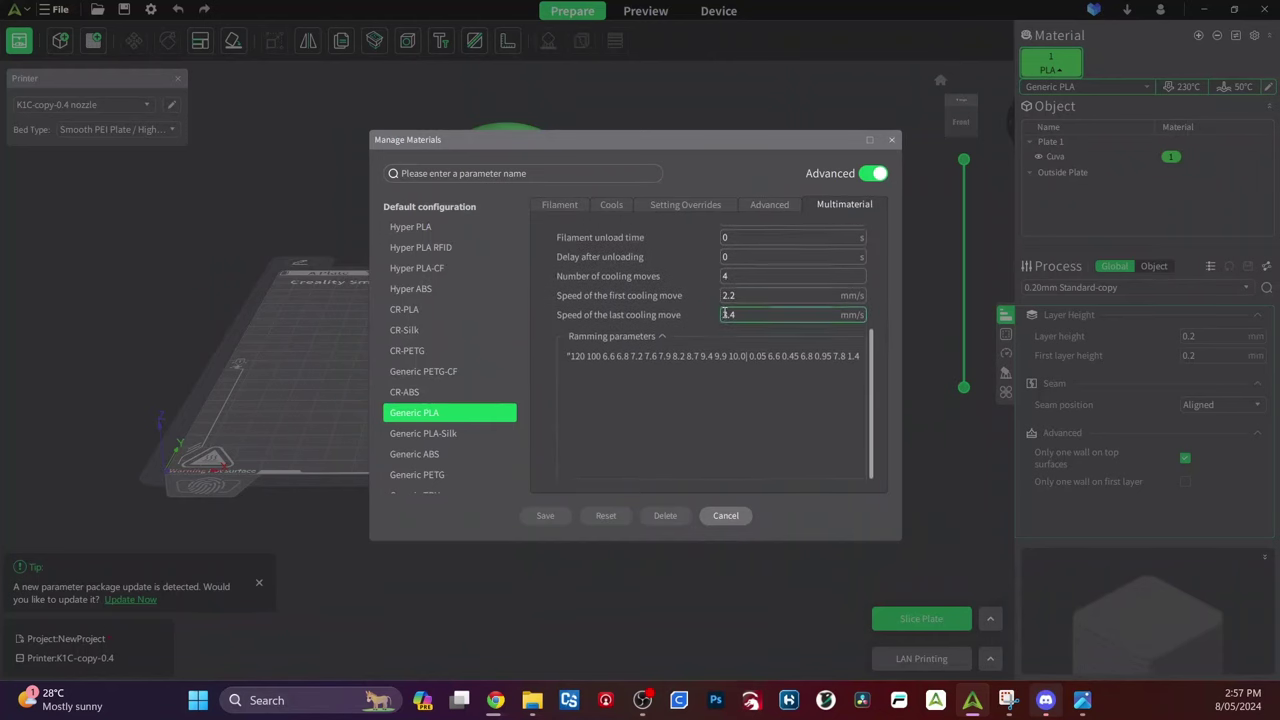
scroll(740, 300, "up", 5)
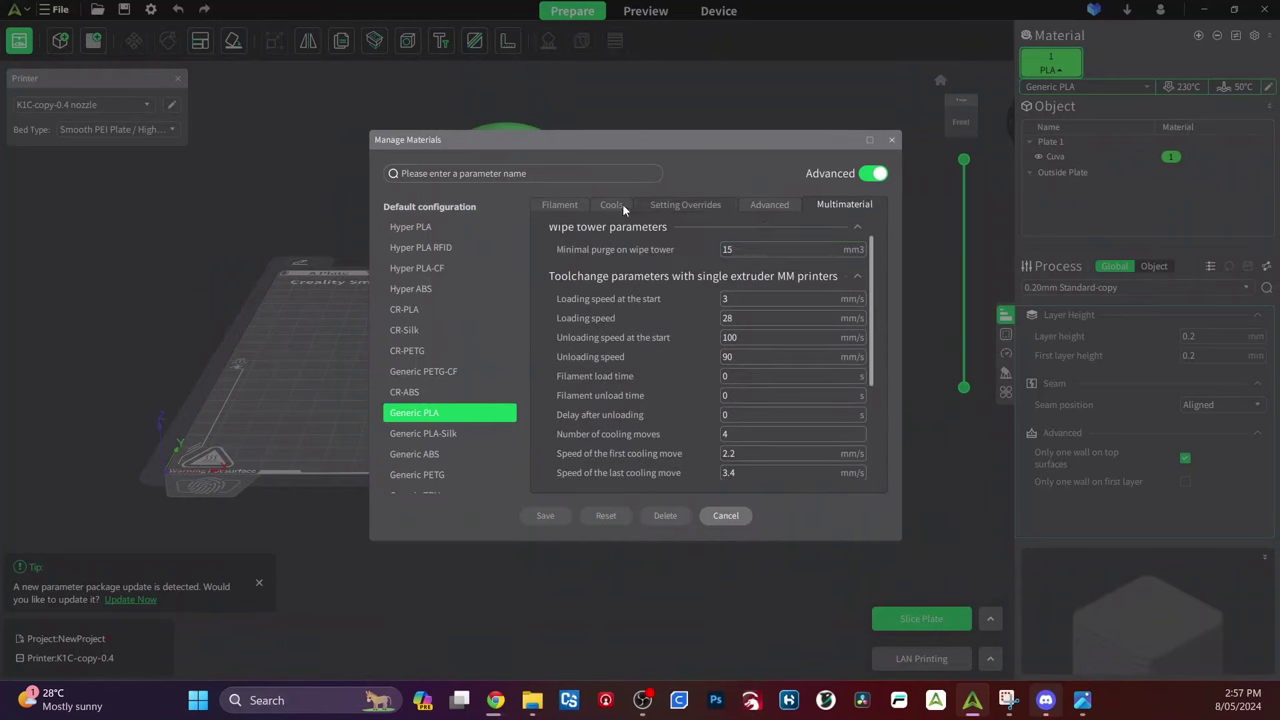
left_click(564, 207)
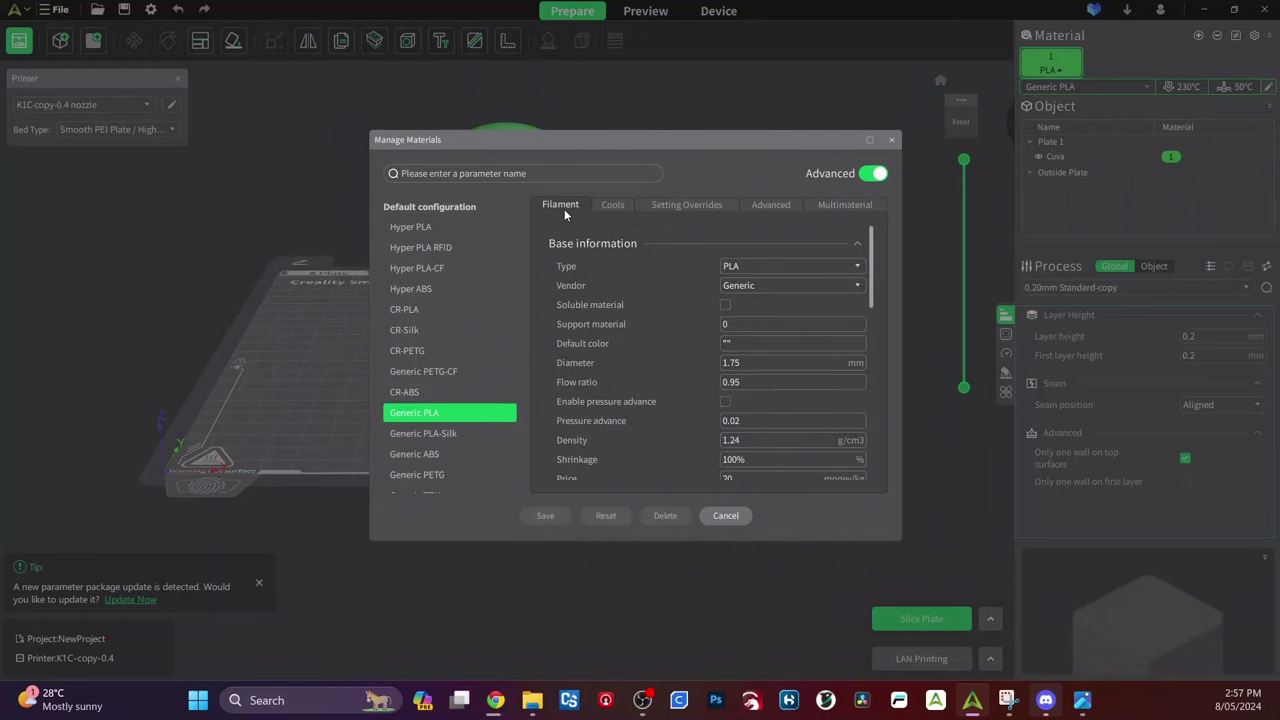
scroll(640, 288, "down", 5)
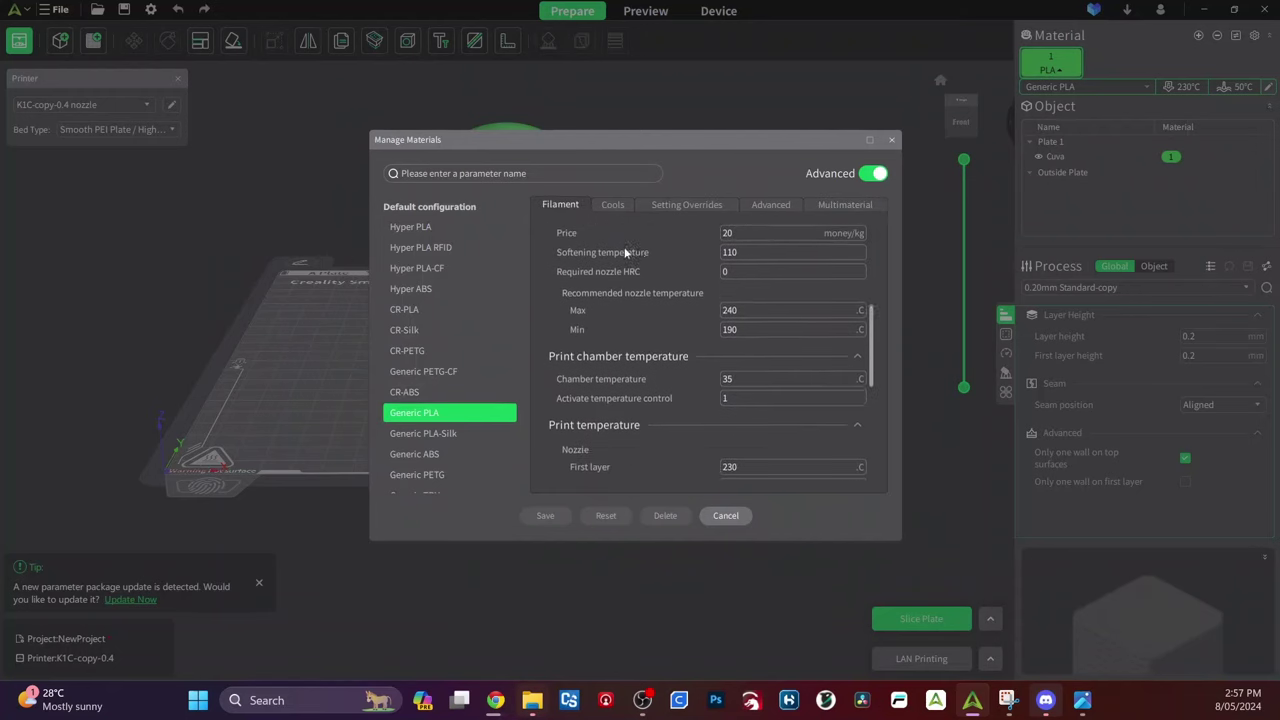
left_click(614, 205)
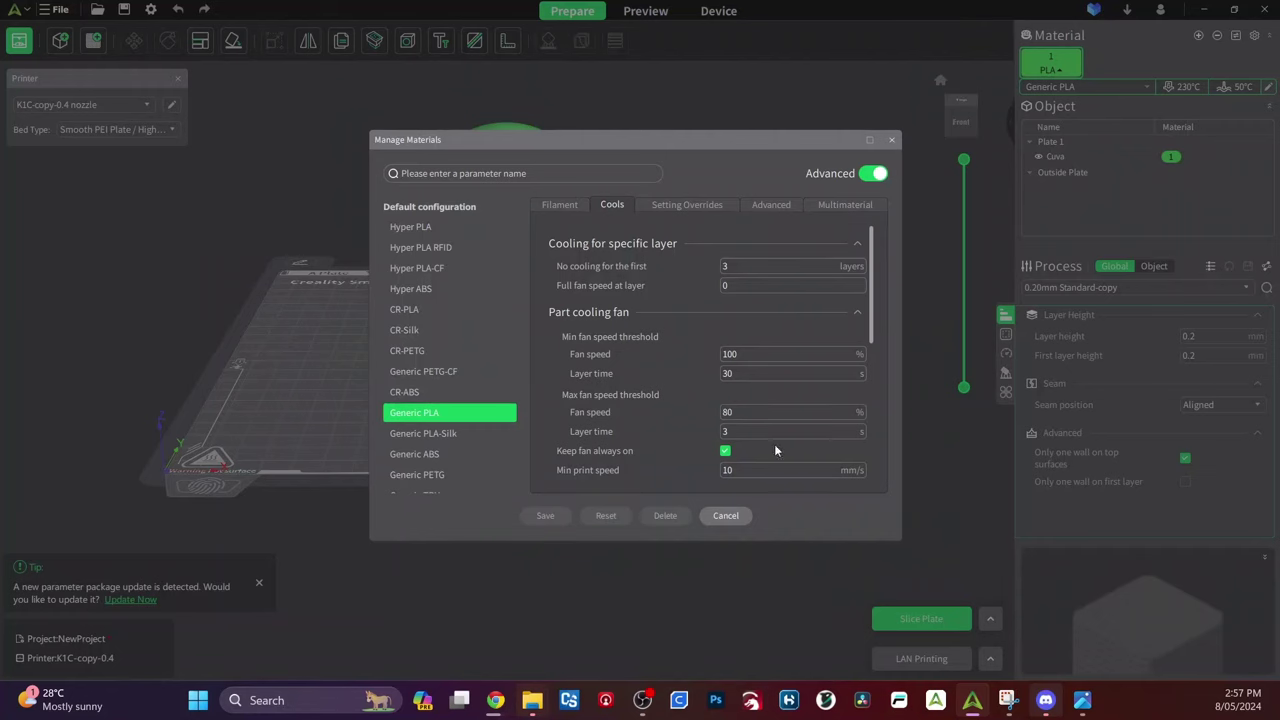
left_click(730, 518)
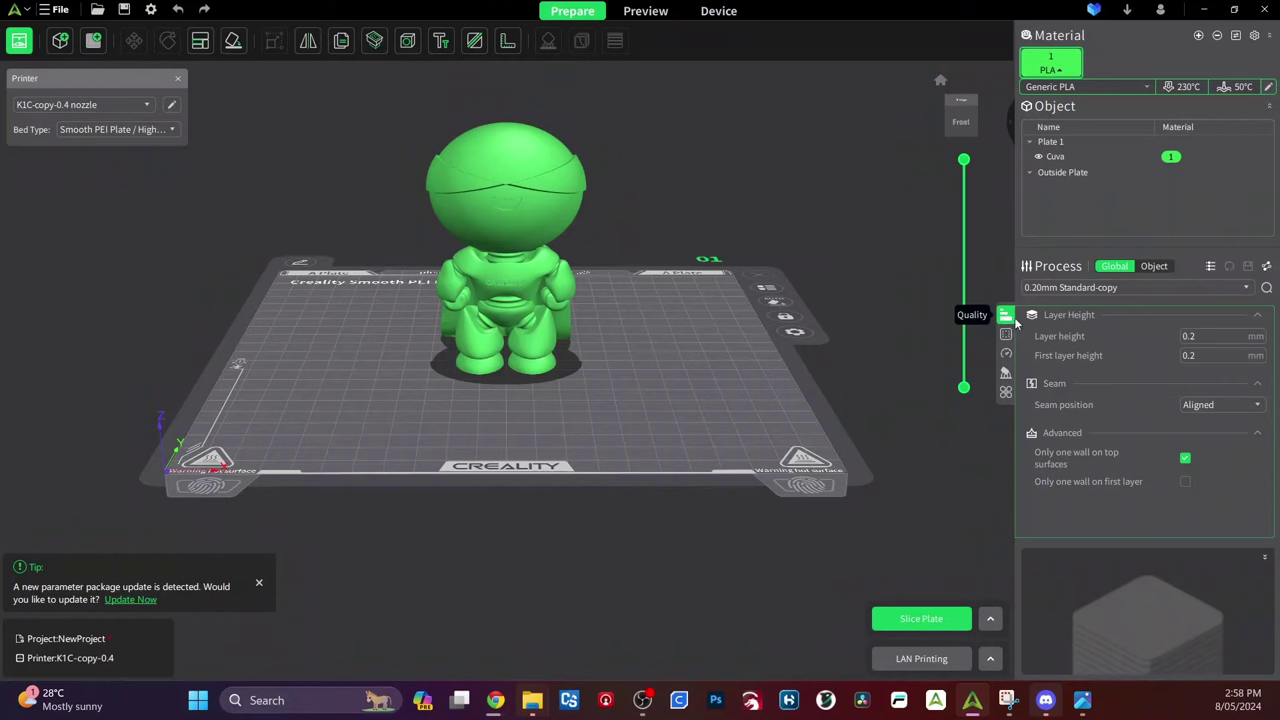
Review the layer height settings and the available process presets, keeping the 0.20mm Standard-copy preset.
left_click(1212, 340)
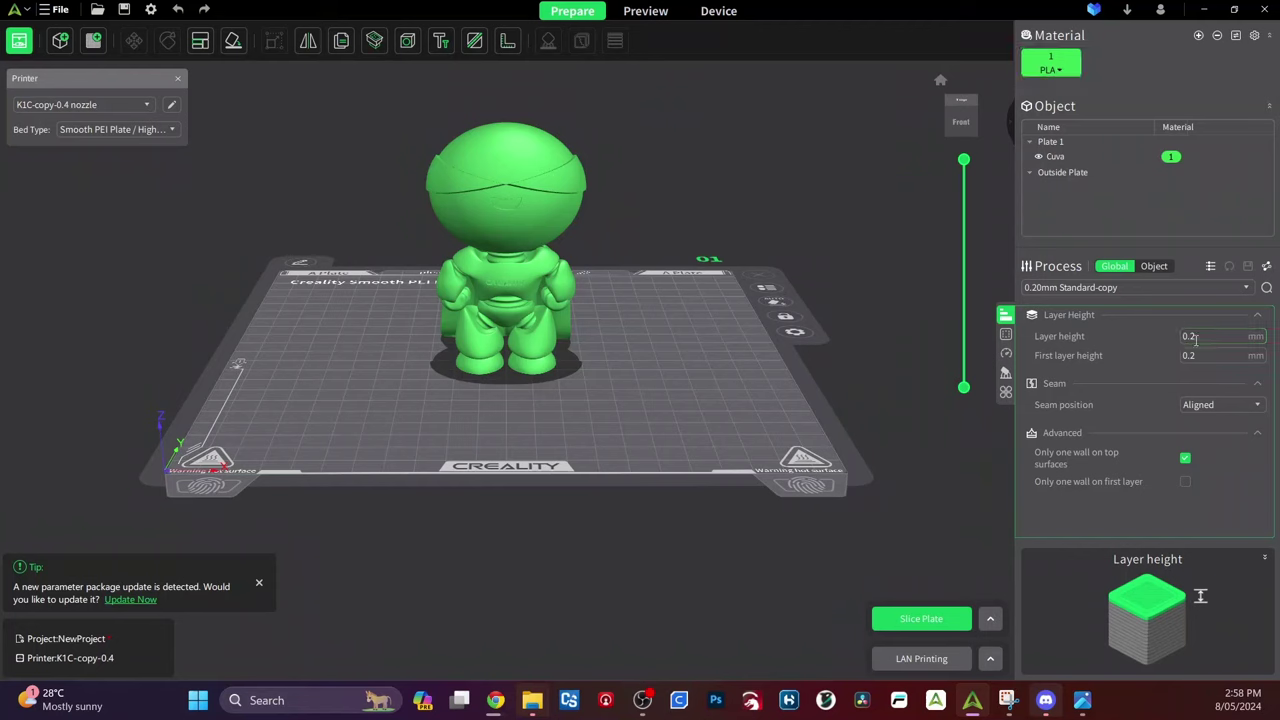
left_click(1132, 288)
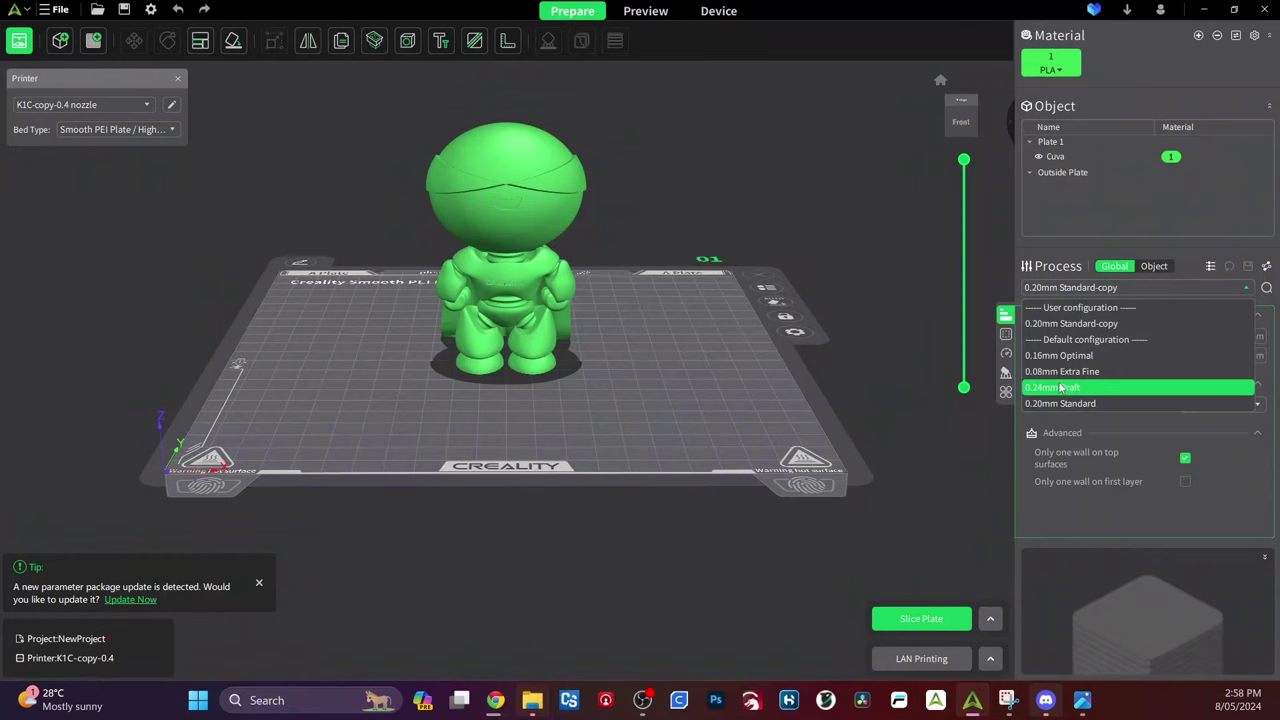
left_click(1150, 472)
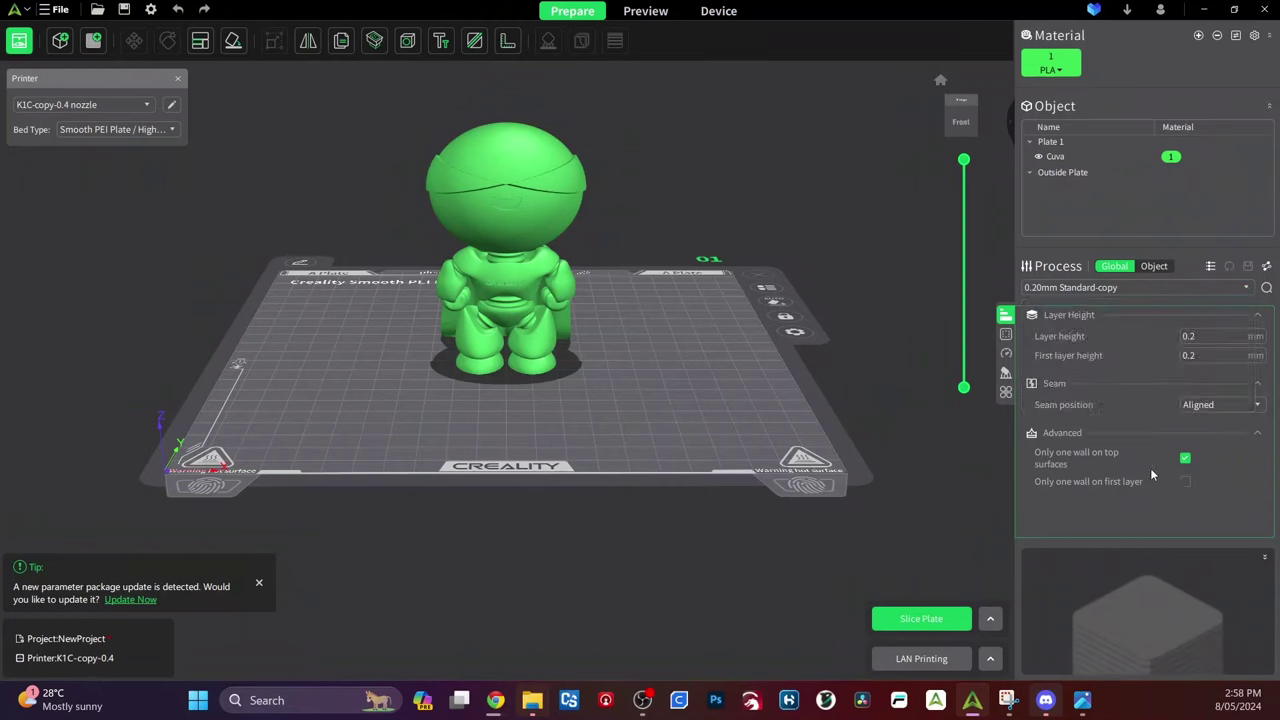
left_click(1210, 336)
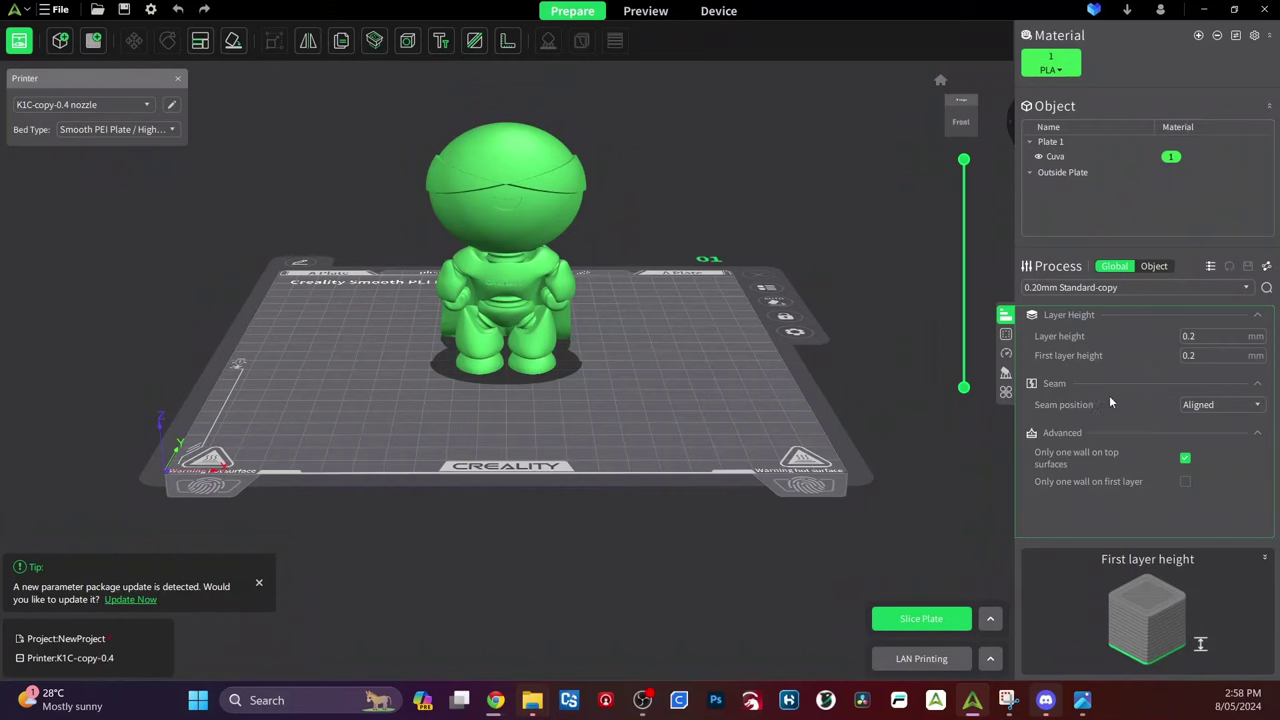
Turn on the advanced parameters for the 0.20mm Standard-copy process.
left_click(1210, 267)
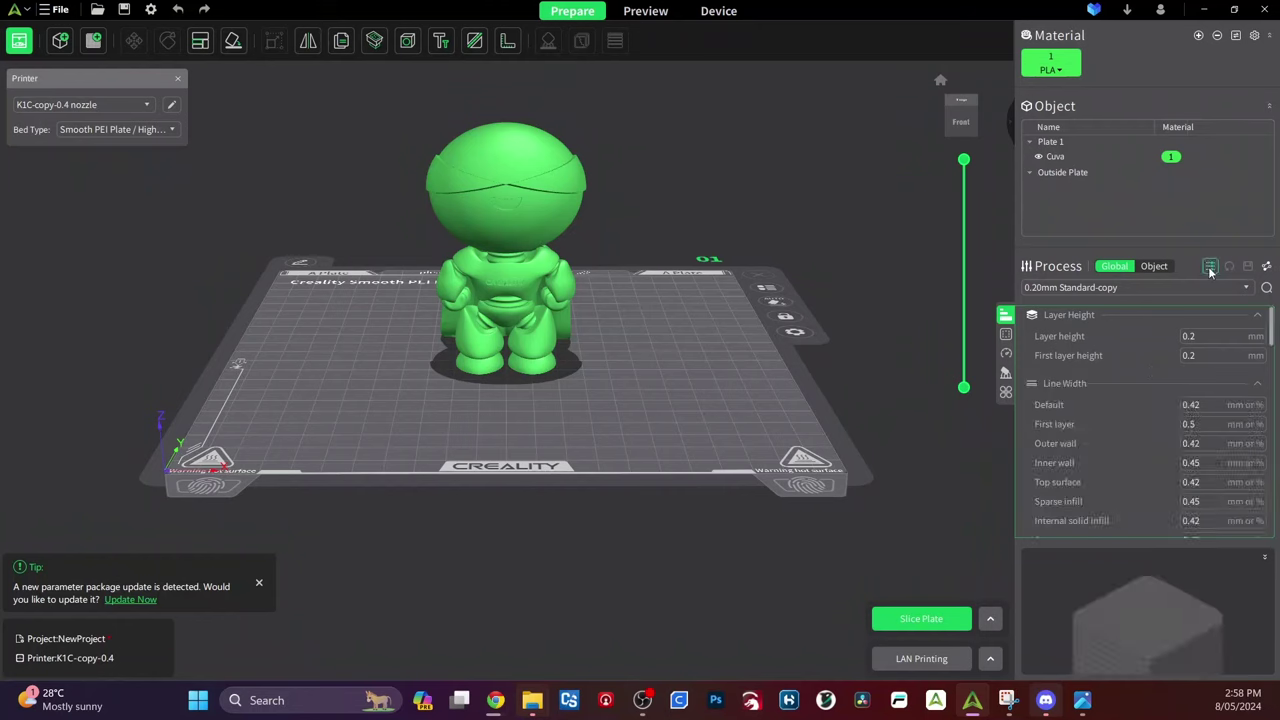
left_click(1210, 268)
left_click(1210, 268)
left_click(1210, 268)
left_click(1210, 268)
Examine the process's line width and seam parameters, including the seam position options, without changing any.
scroll(1147, 398, "down", 2)
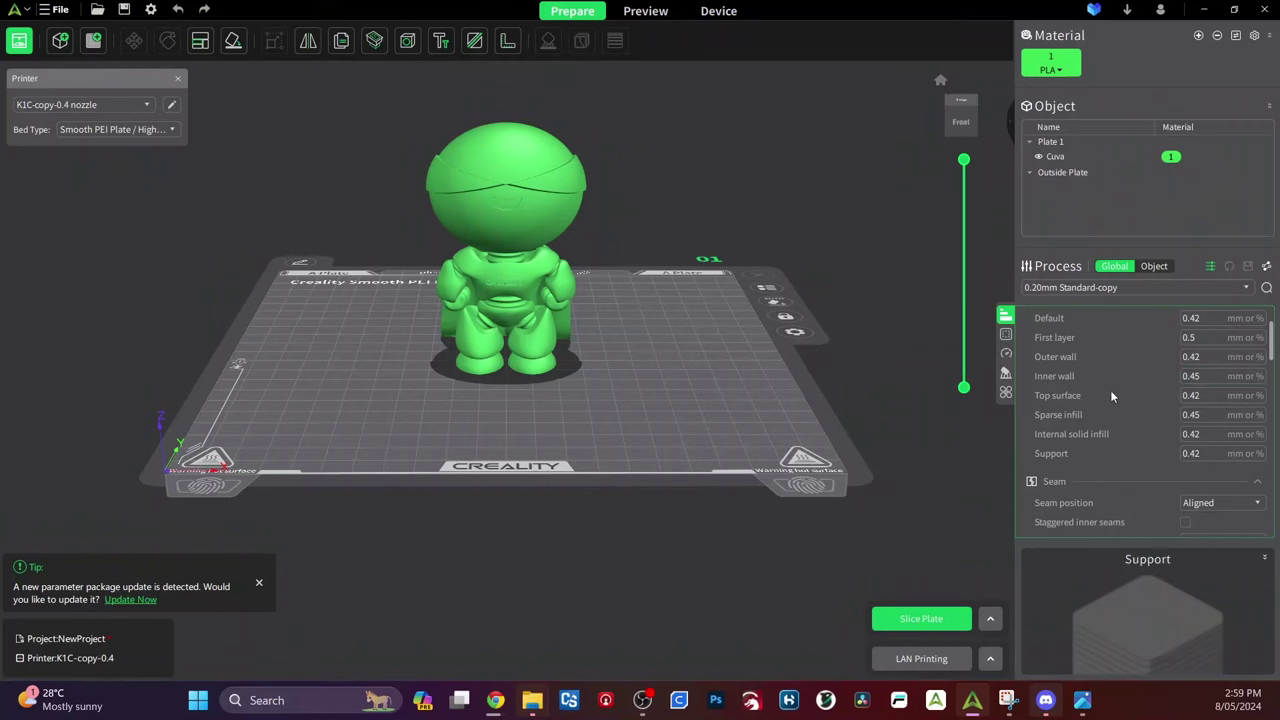
scroll(1147, 352, "down", 2)
scroll(1146, 351, "up", 4)
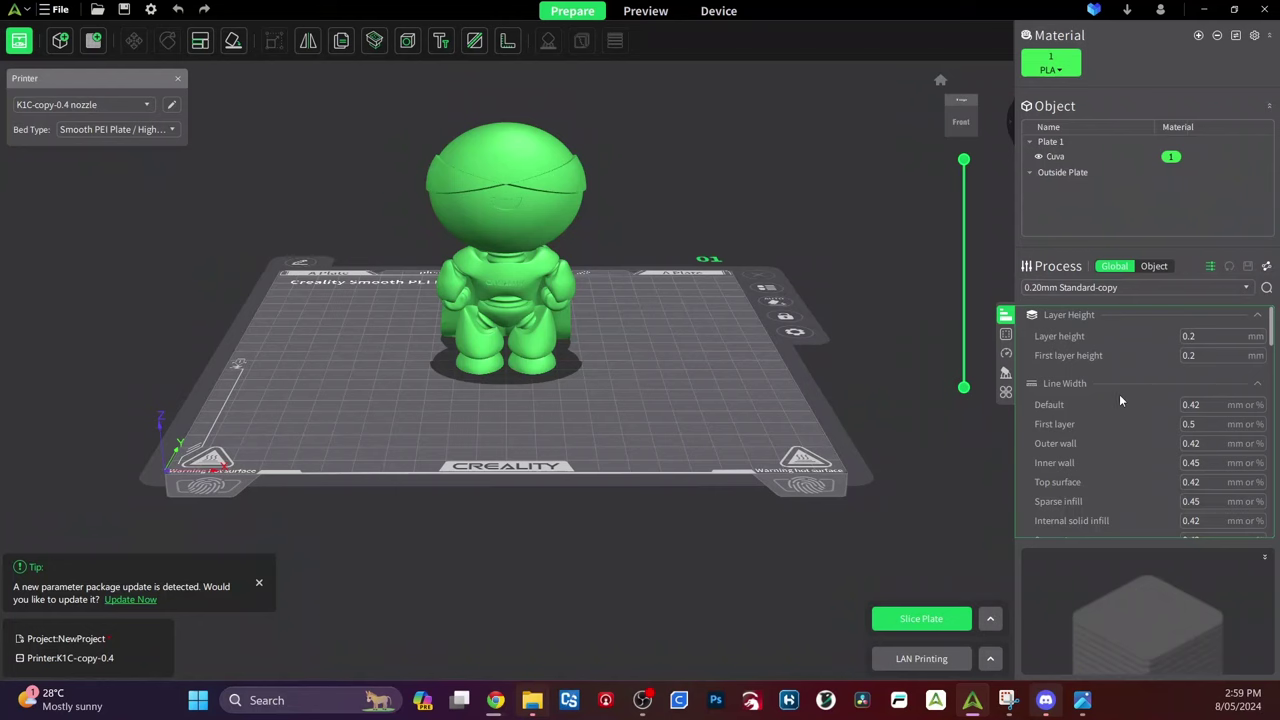
scroll(1098, 416, "down", 6)
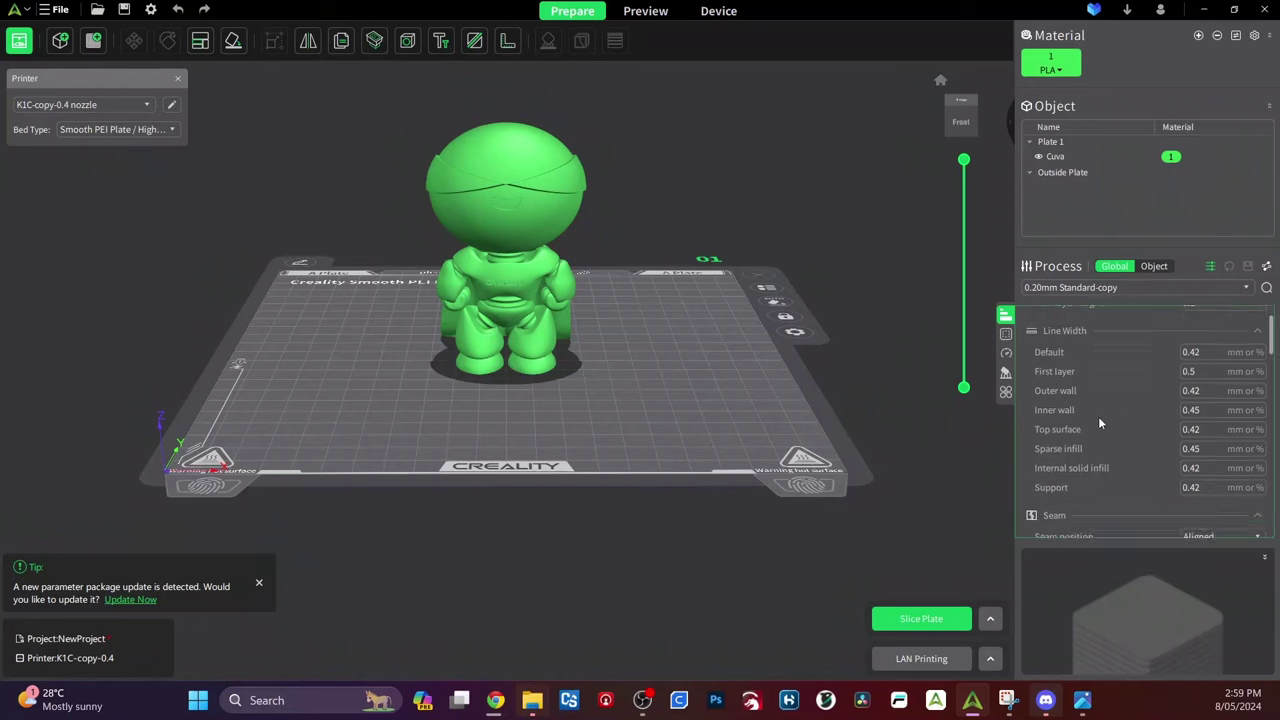
scroll(1055, 375, "up", 2)
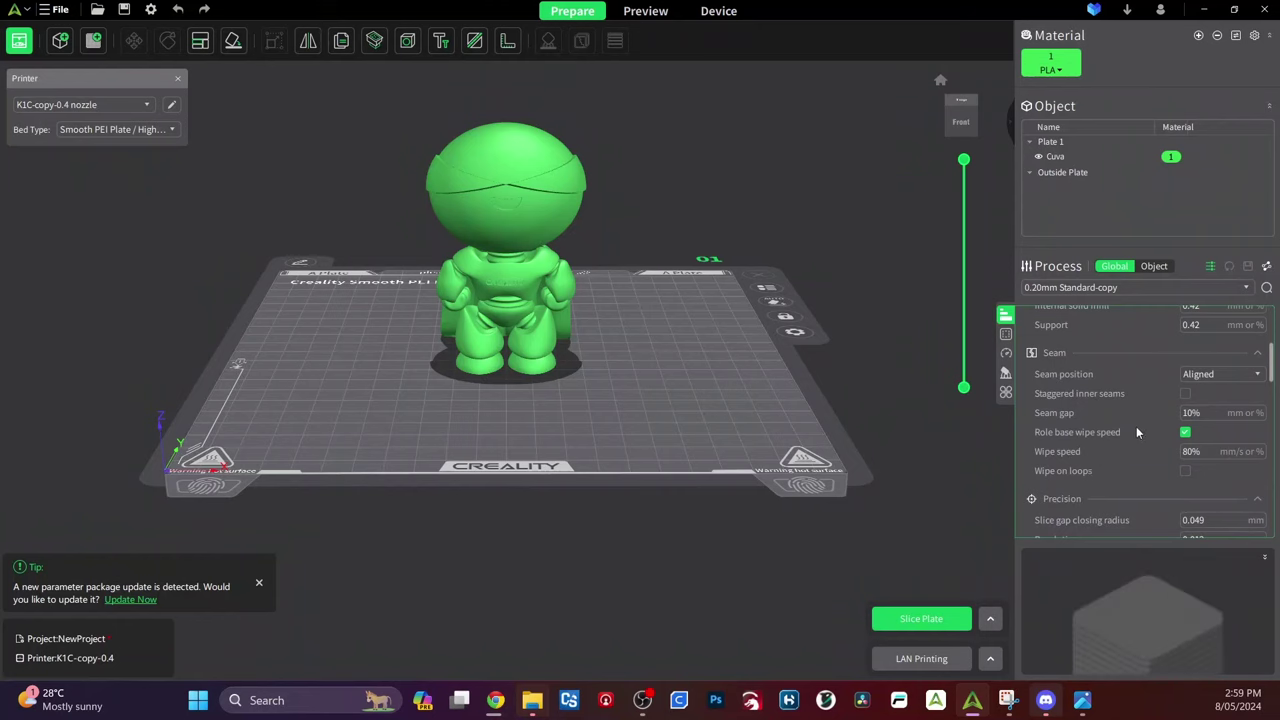
left_click(1198, 376)
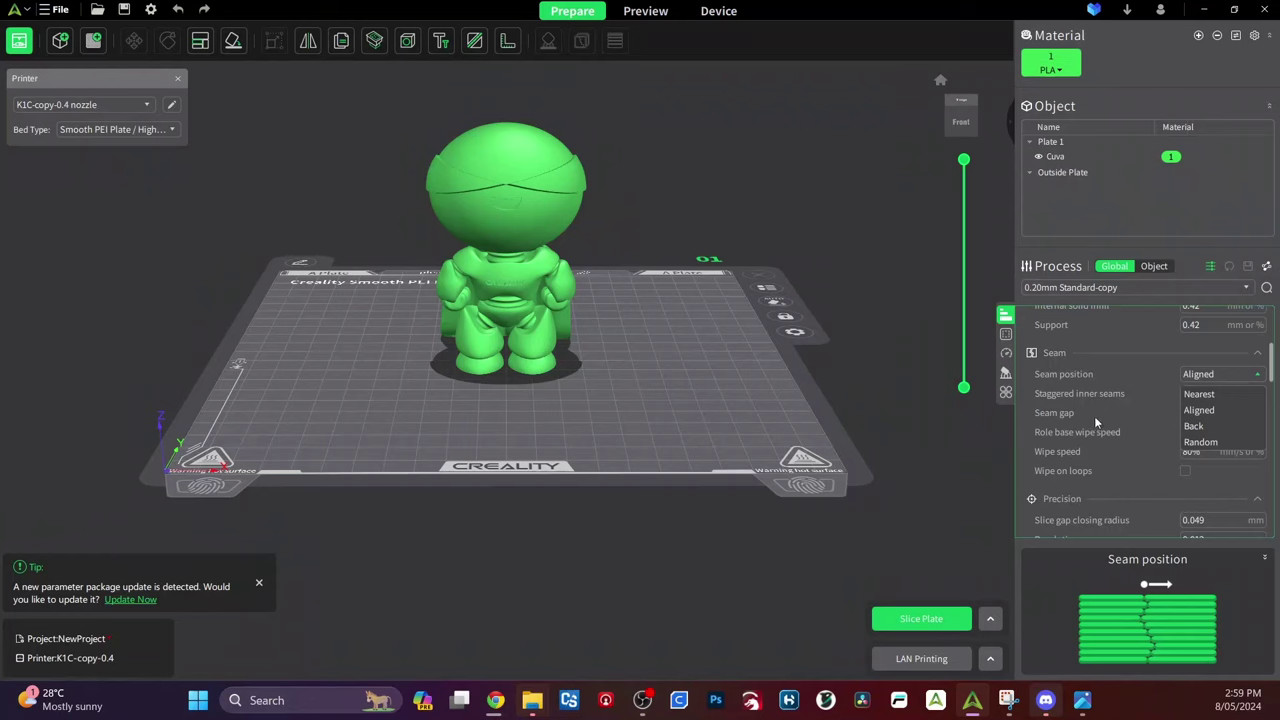
scroll(1110, 444, "down", 5)
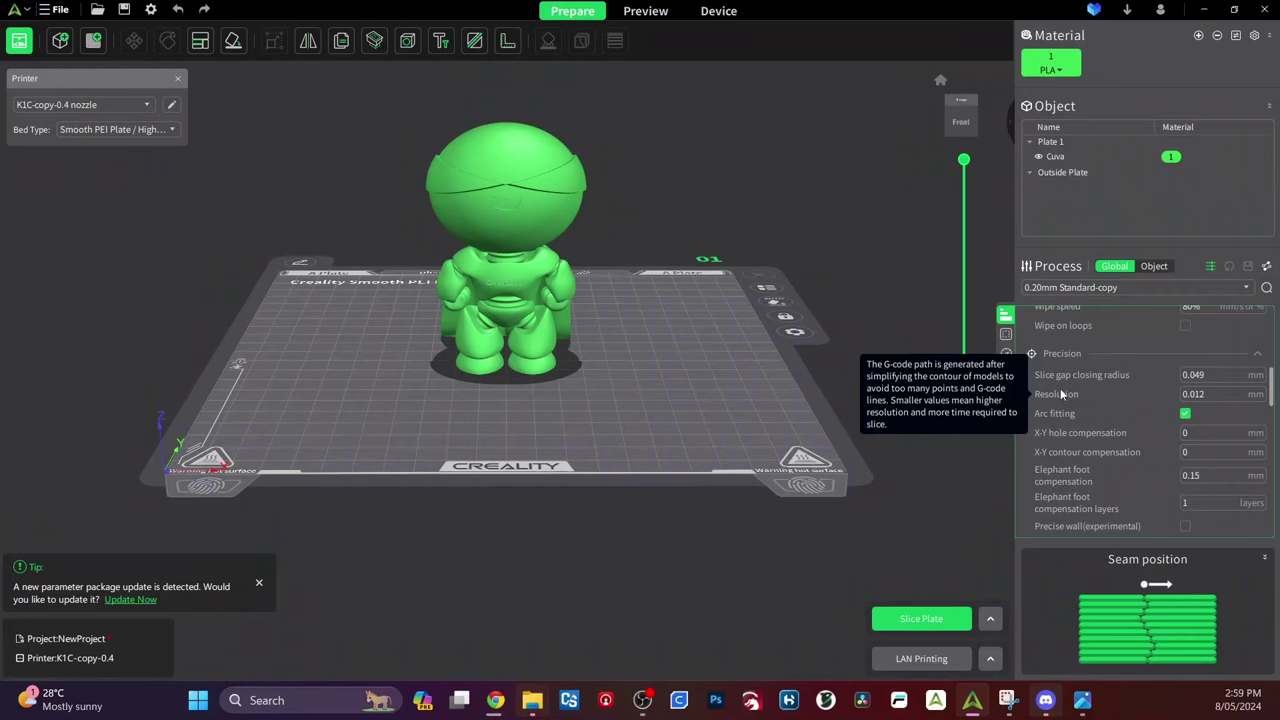
Examine the precision, ironing, wall generator and bridge flow parameters in the quality settings.
scroll(1087, 403, "down", 6)
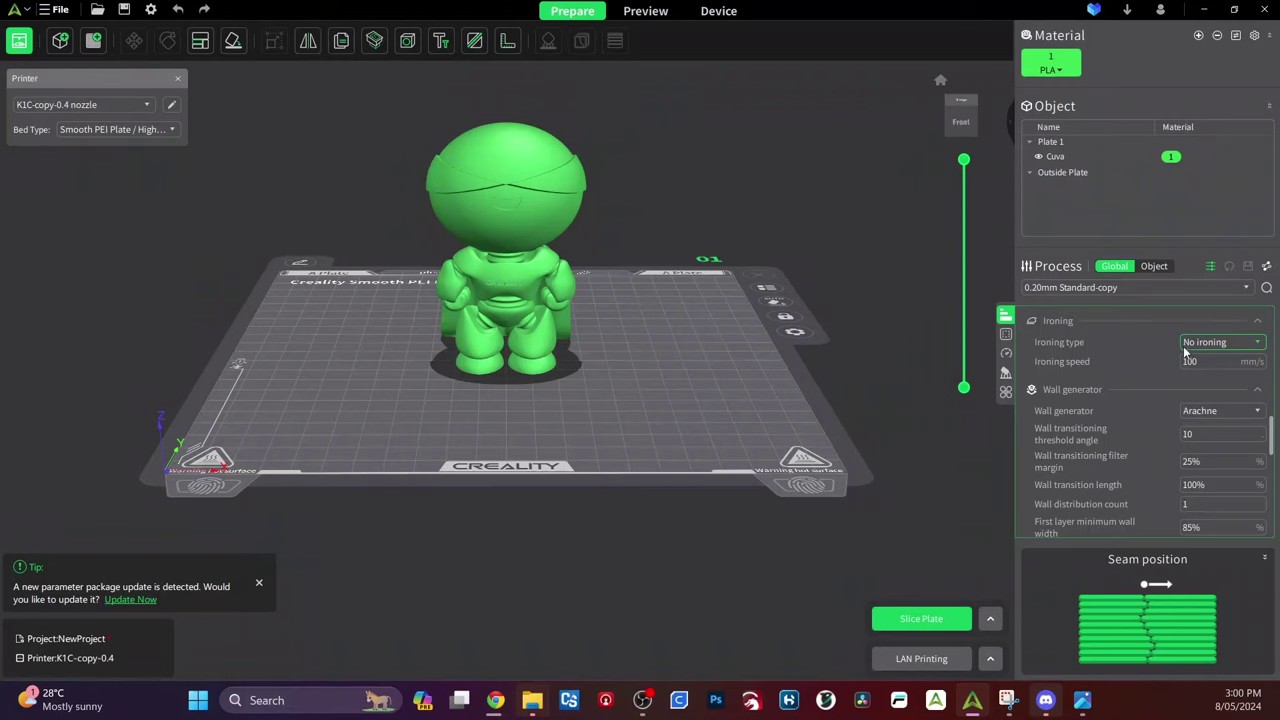
scroll(1165, 360, "down", 2)
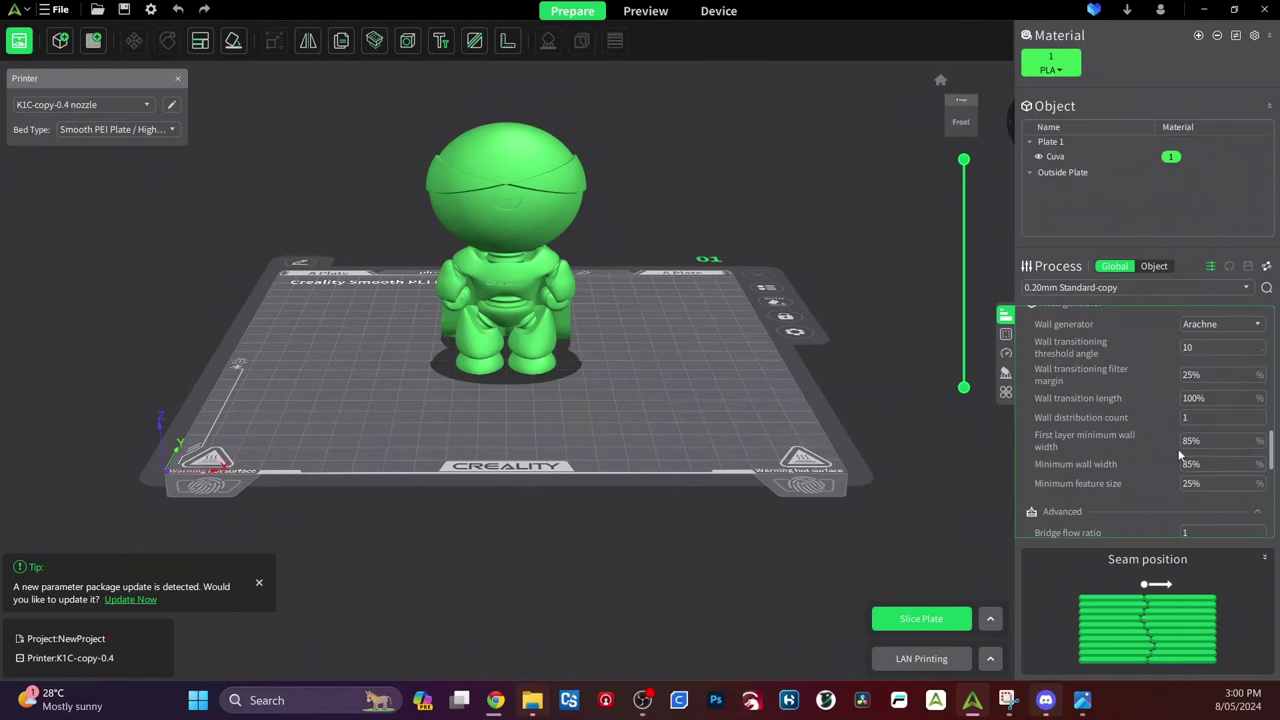
scroll(1166, 456, "down", 2)
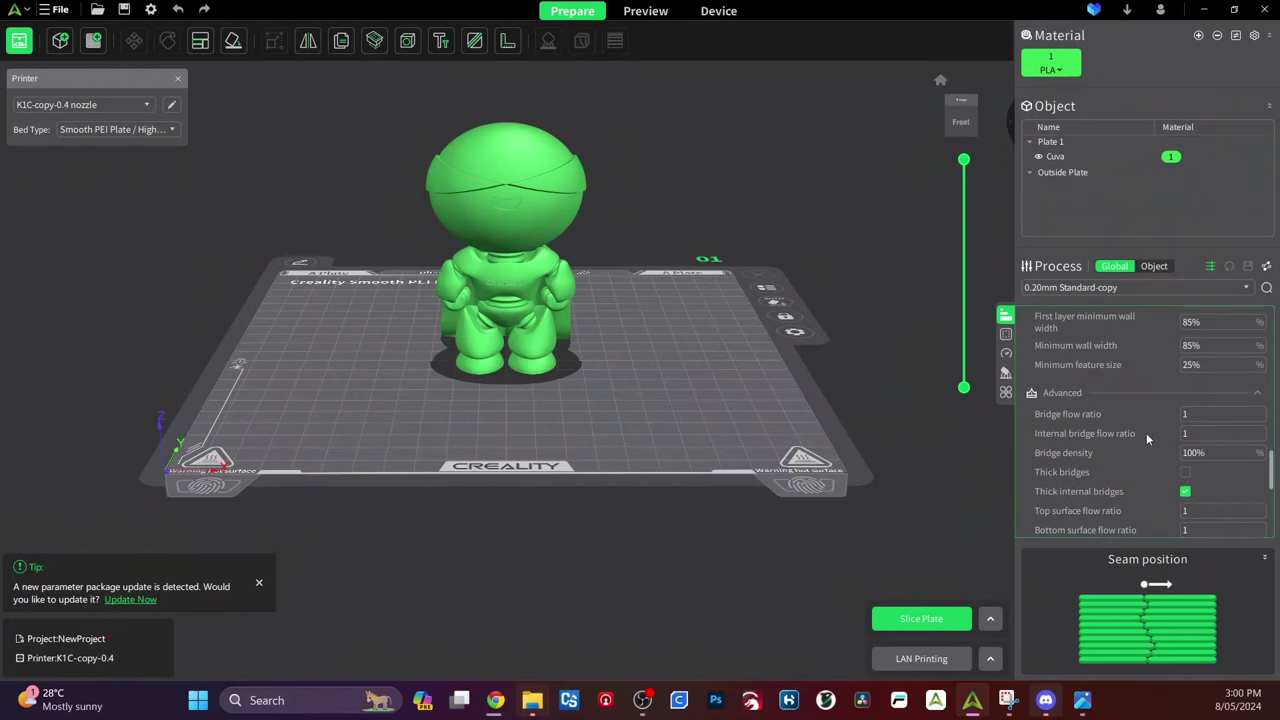
scroll(1140, 430, "down", 2)
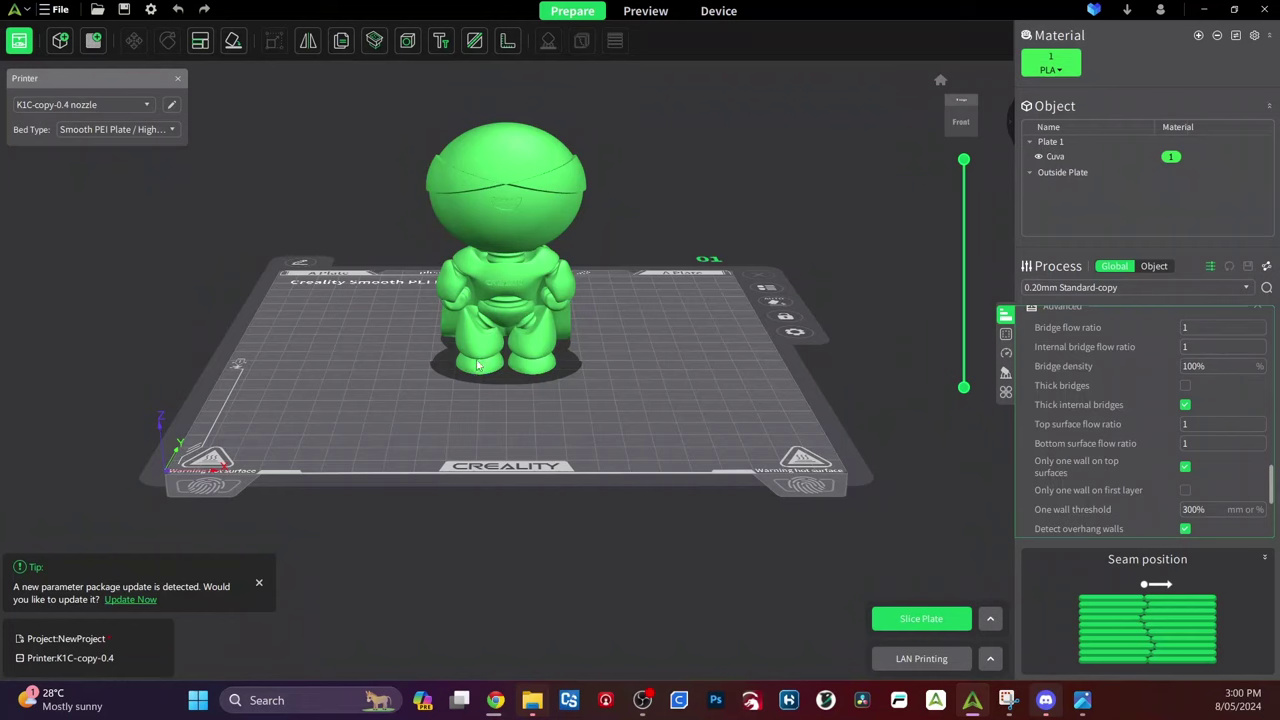
Select the Cuva model, inspect it from the side at bed level, and return to the default angled view.
left_click(451, 336)
left_click_drag(470, 415, 511, 335)
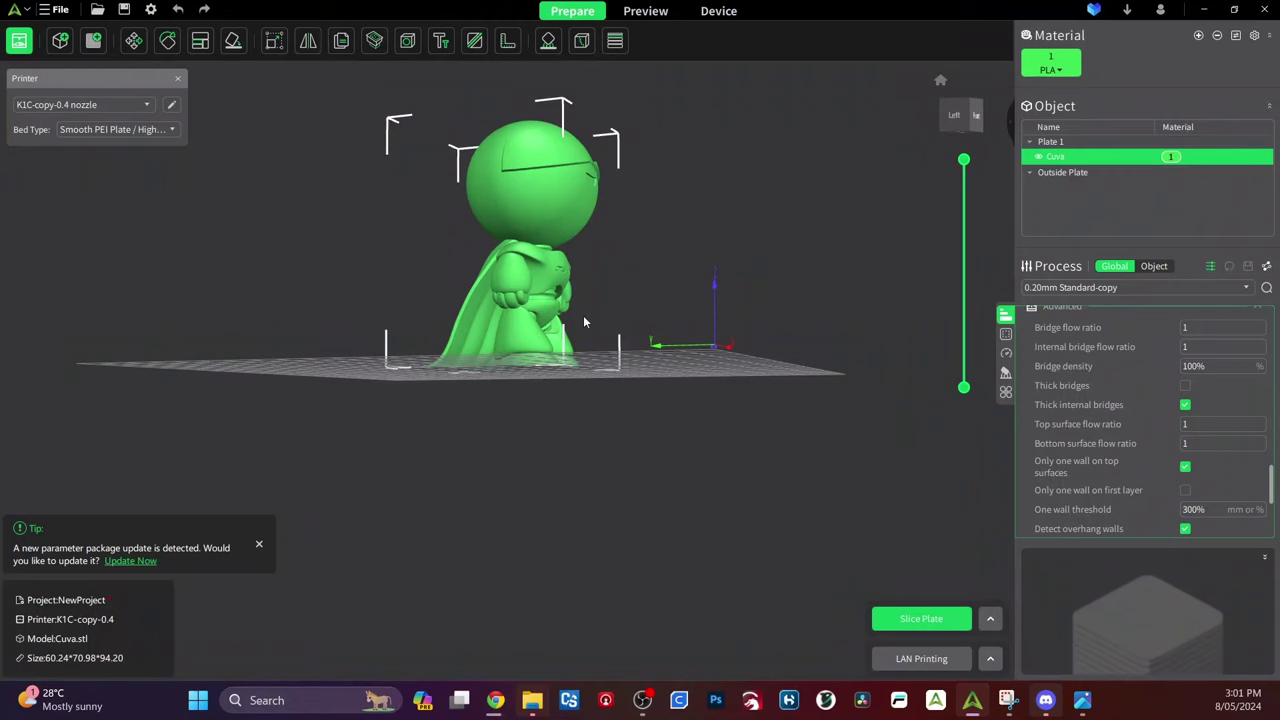
left_click_drag(584, 321, 623, 409)
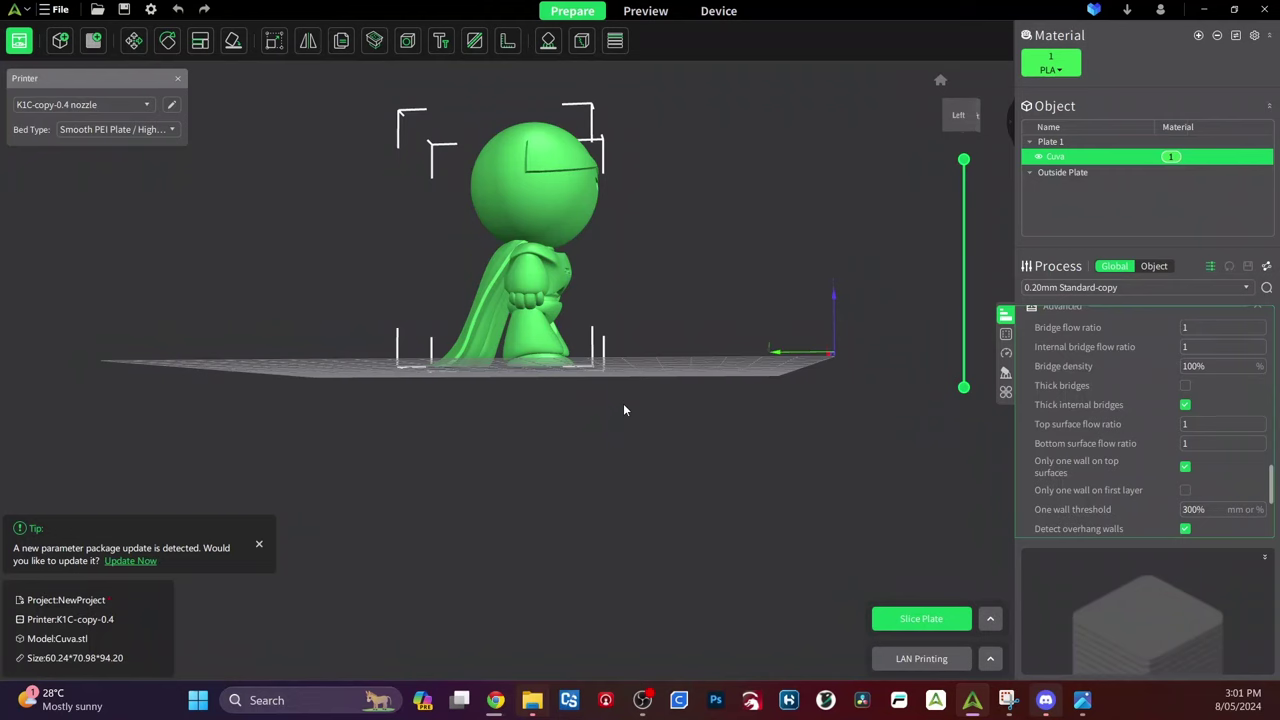
right_click(701, 374)
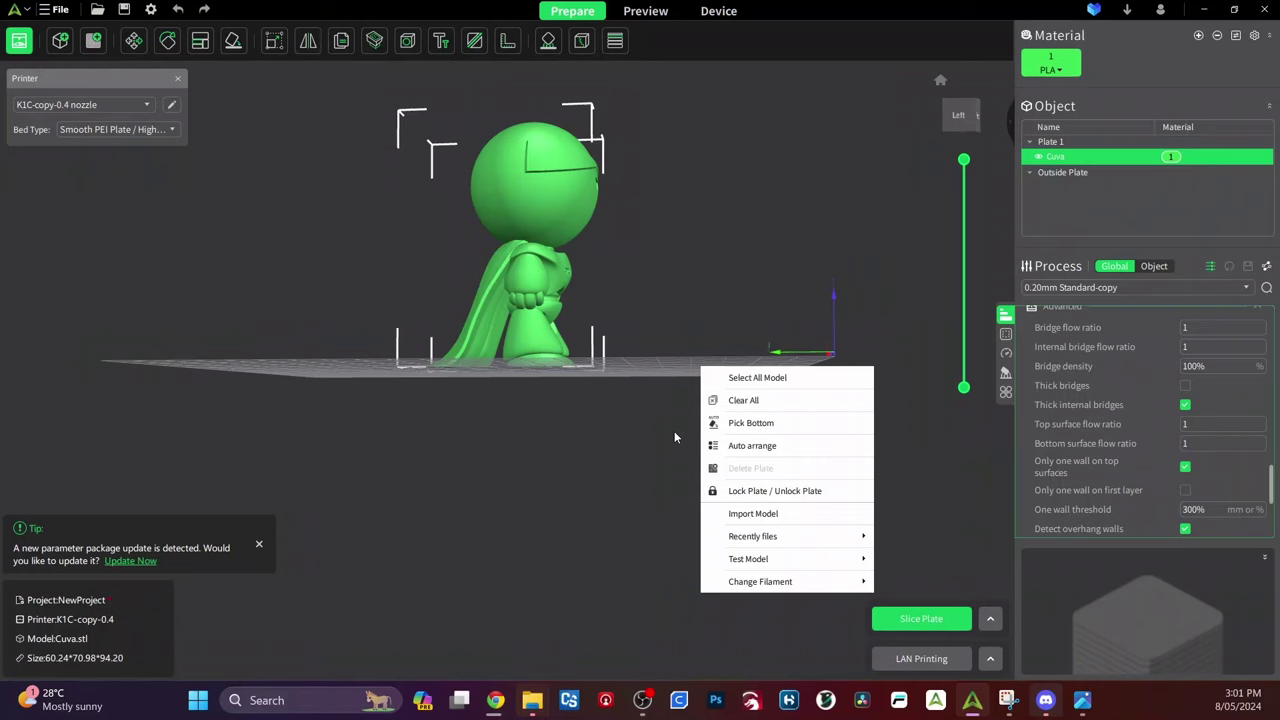
left_click(710, 333)
key("0")
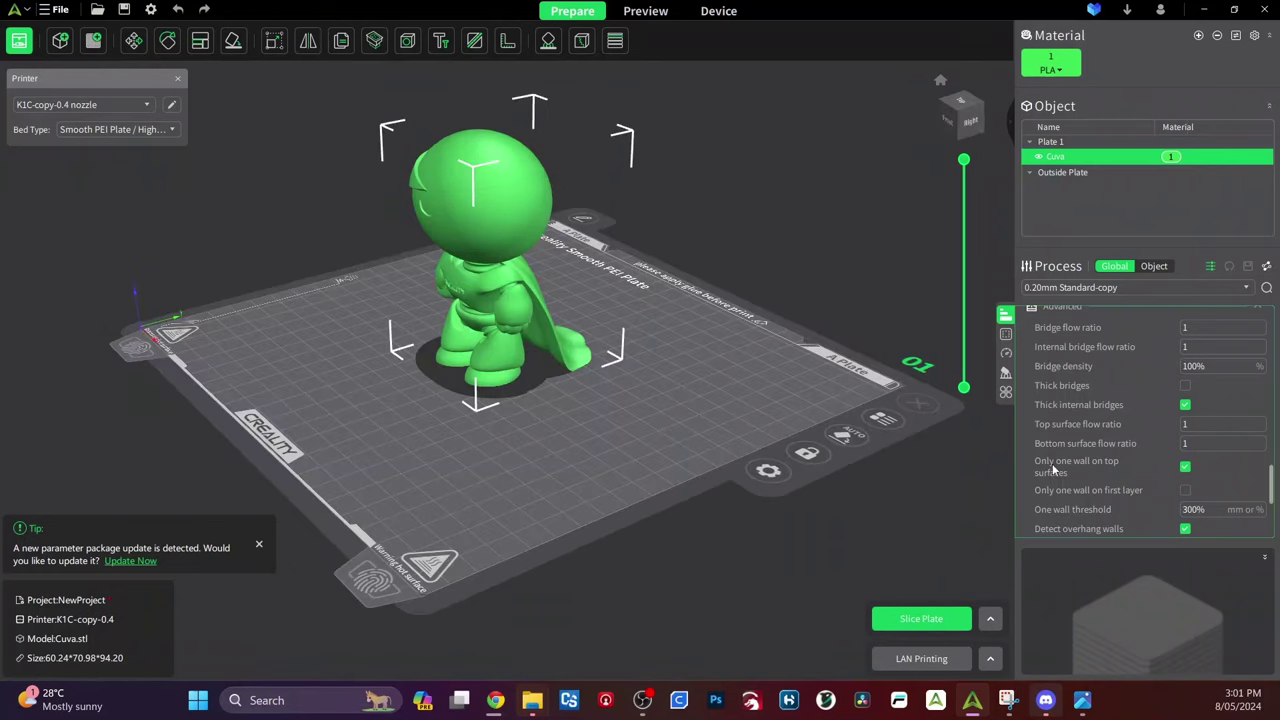
Examine the remaining advanced quality parameters, covering bridges, surface flow, overhang walls and avoid crossing walls.
scroll(1100, 458, "up", 3)
scroll(1136, 453, "down", 5)
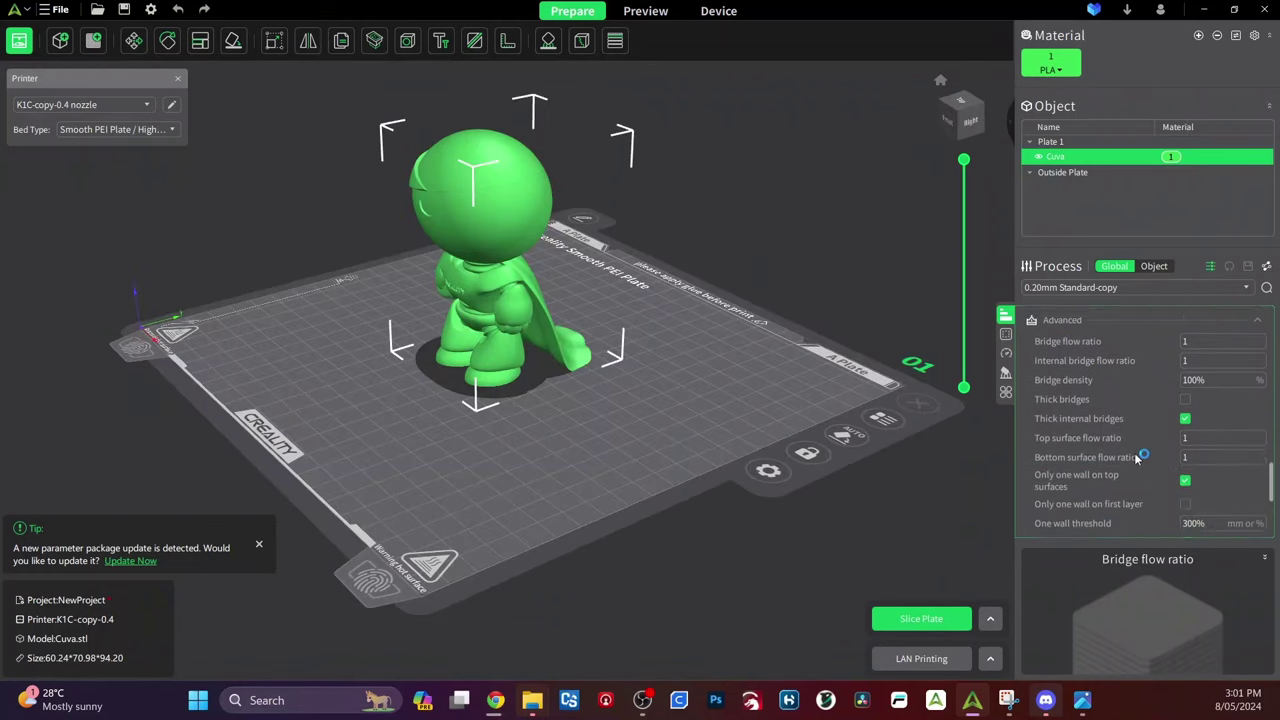
scroll(1109, 450, "down", 2)
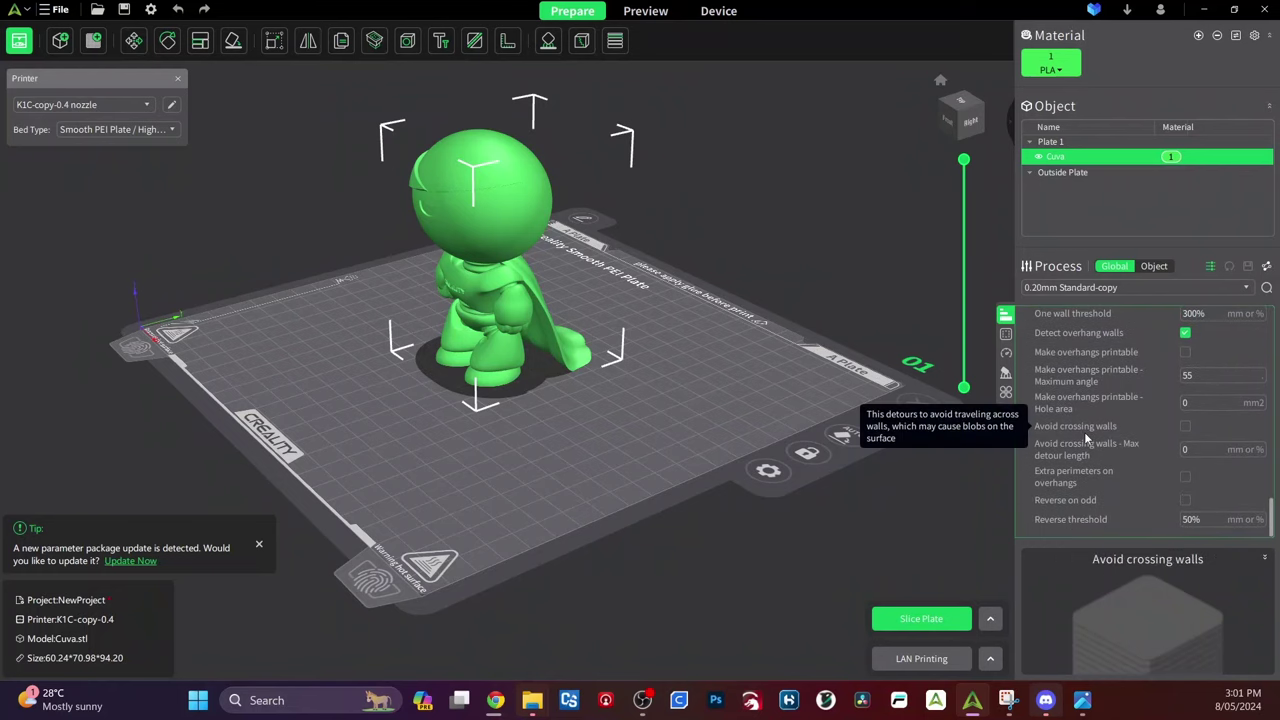
Open the strength settings and examine the wall loops and the top and bottom shell parameters.
left_click(1006, 336)
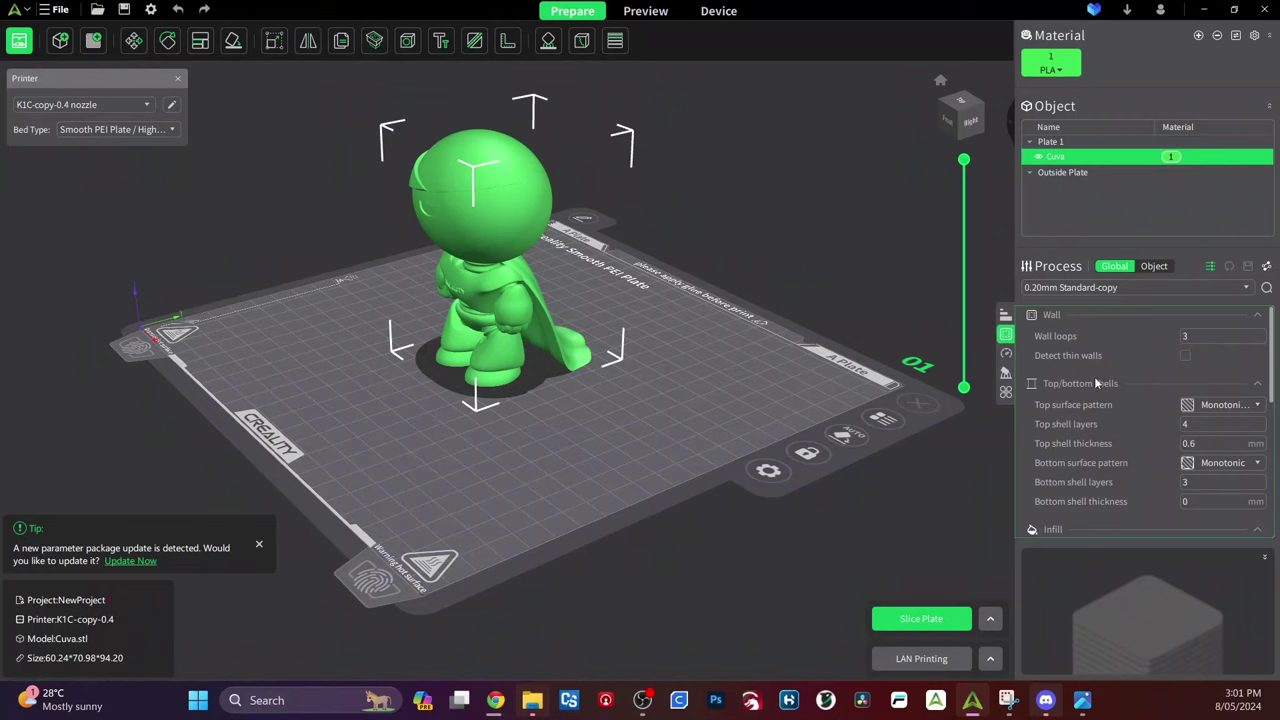
mouse_move(1158, 337)
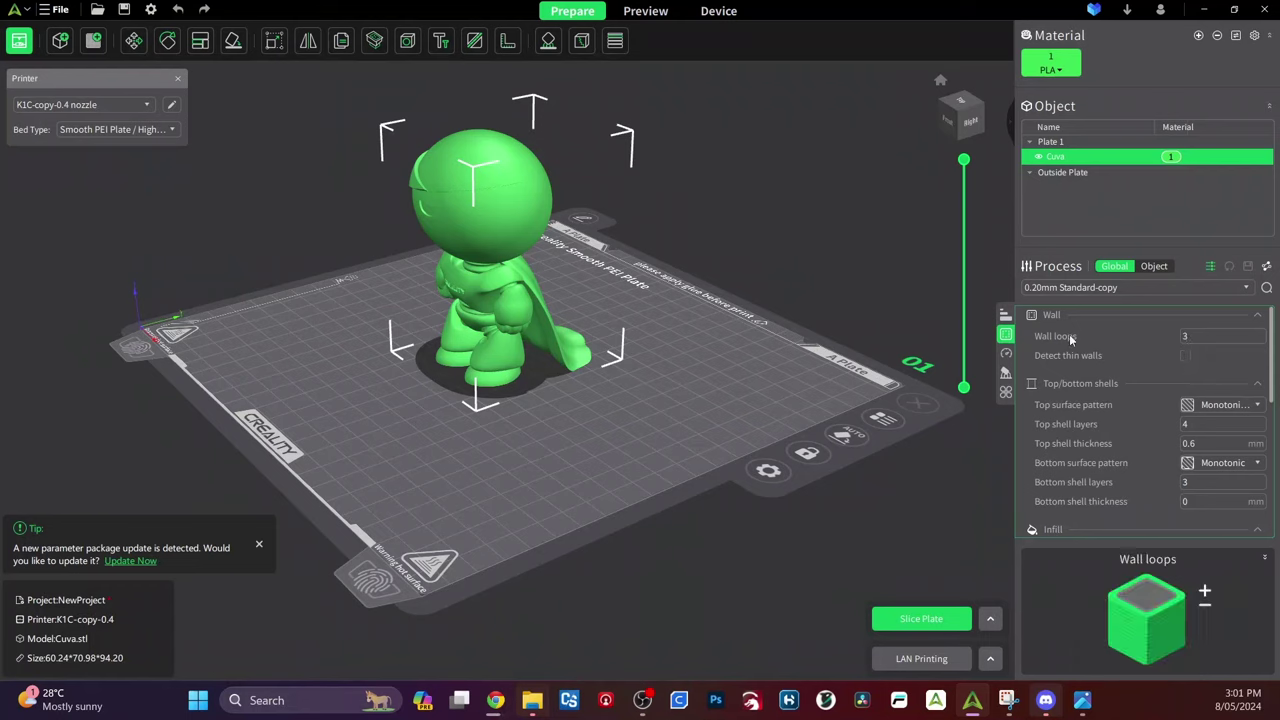
left_click(1193, 338)
double_click(1185, 336)
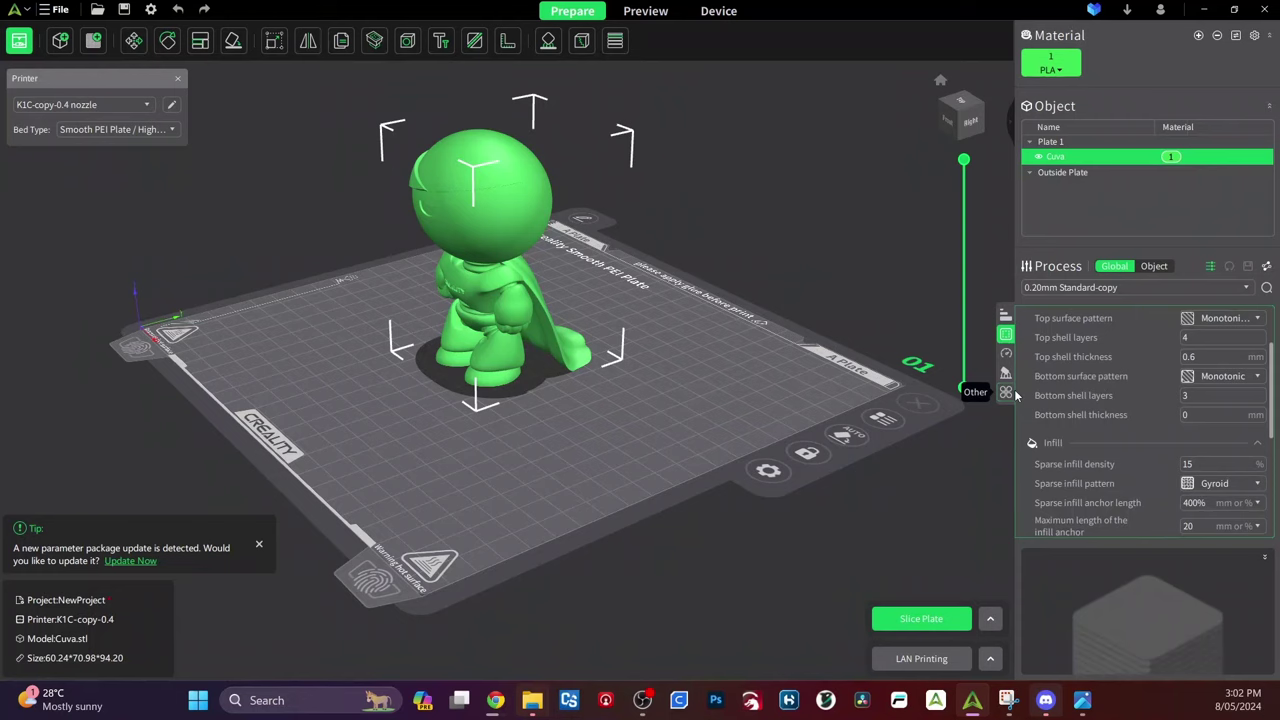
Examine the sparse infill density, infill pattern and advanced infill parameters in the strength settings.
scroll(1146, 406, "down", 2)
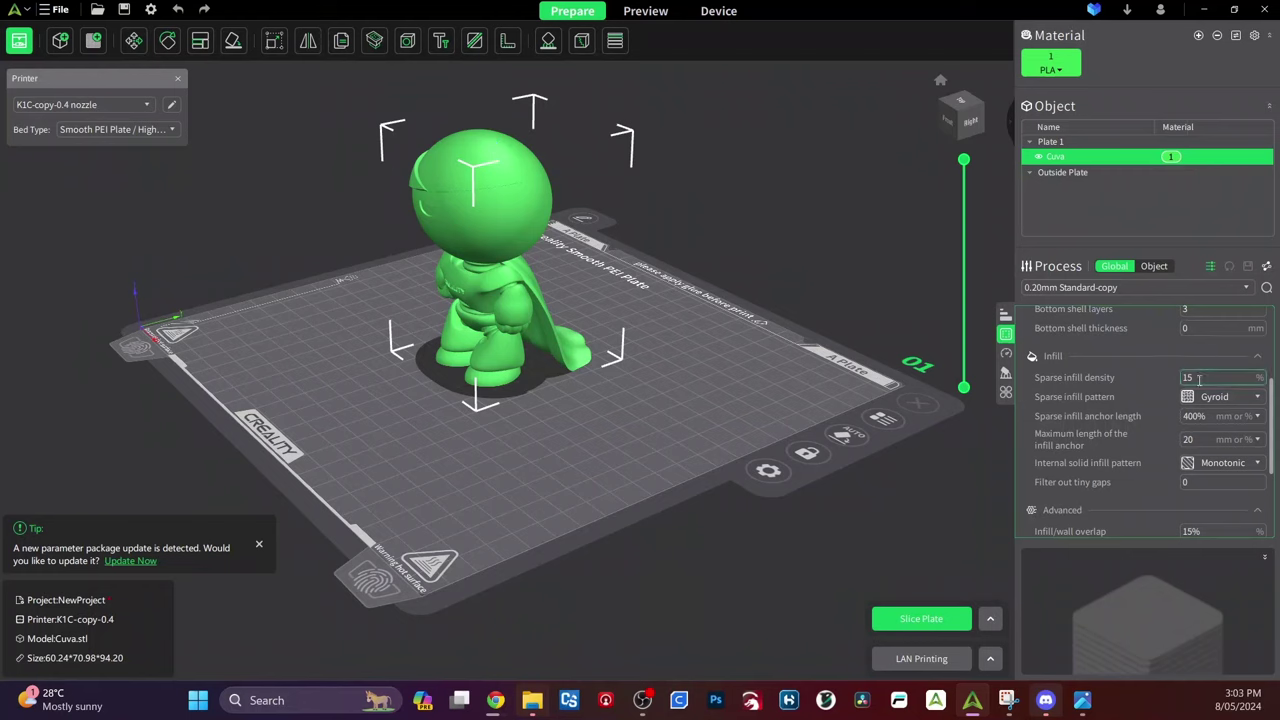
mouse_move(1199, 378)
mouse_move(1221, 397)
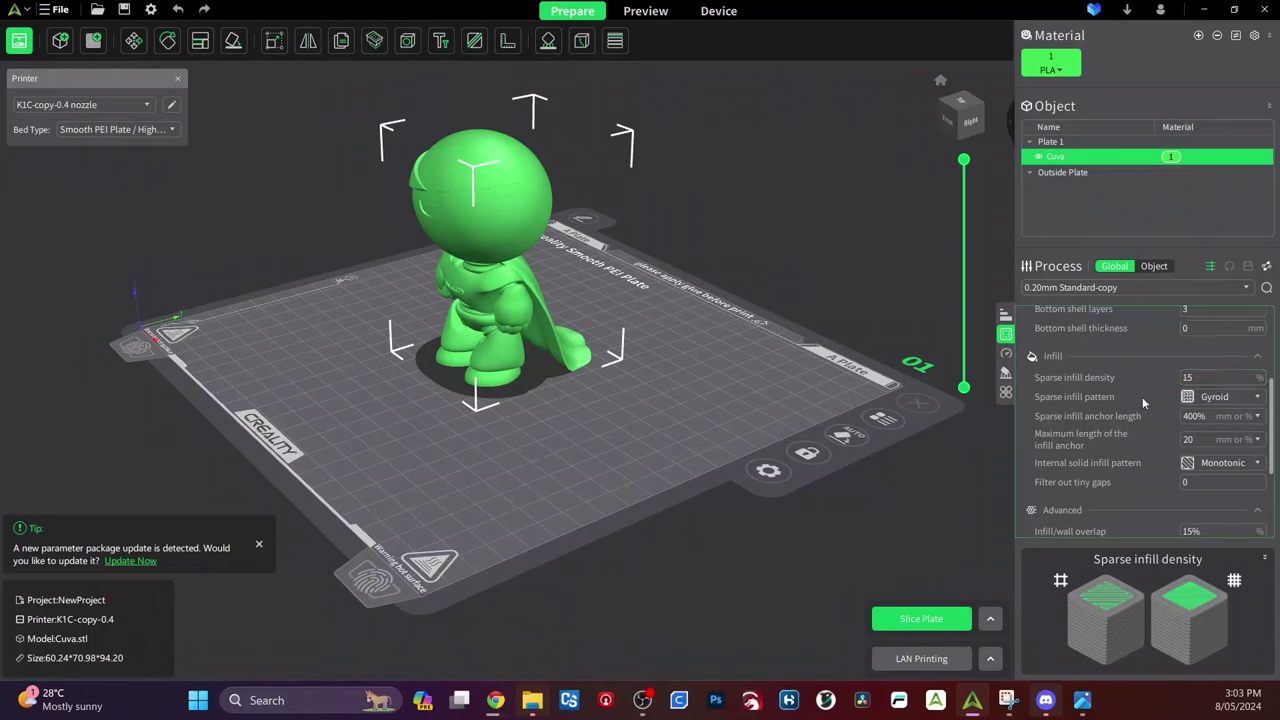
left_click(1210, 310)
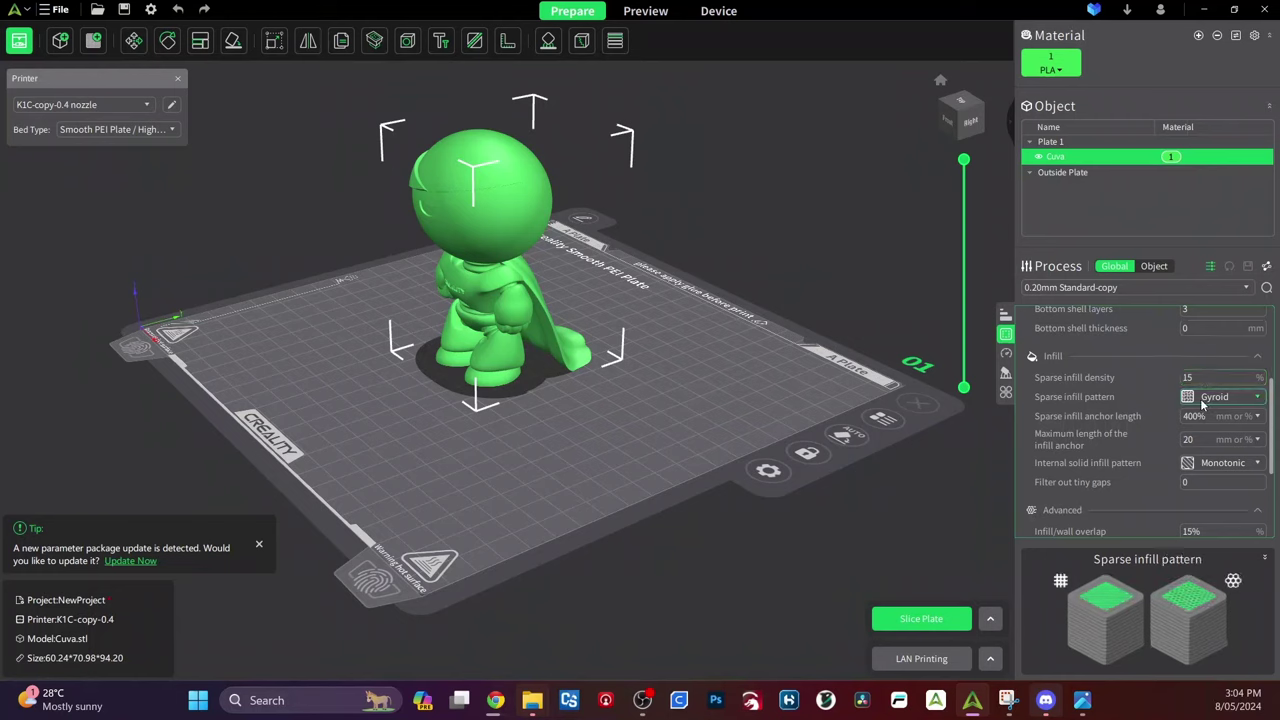
scroll(1152, 406, "down", 3)
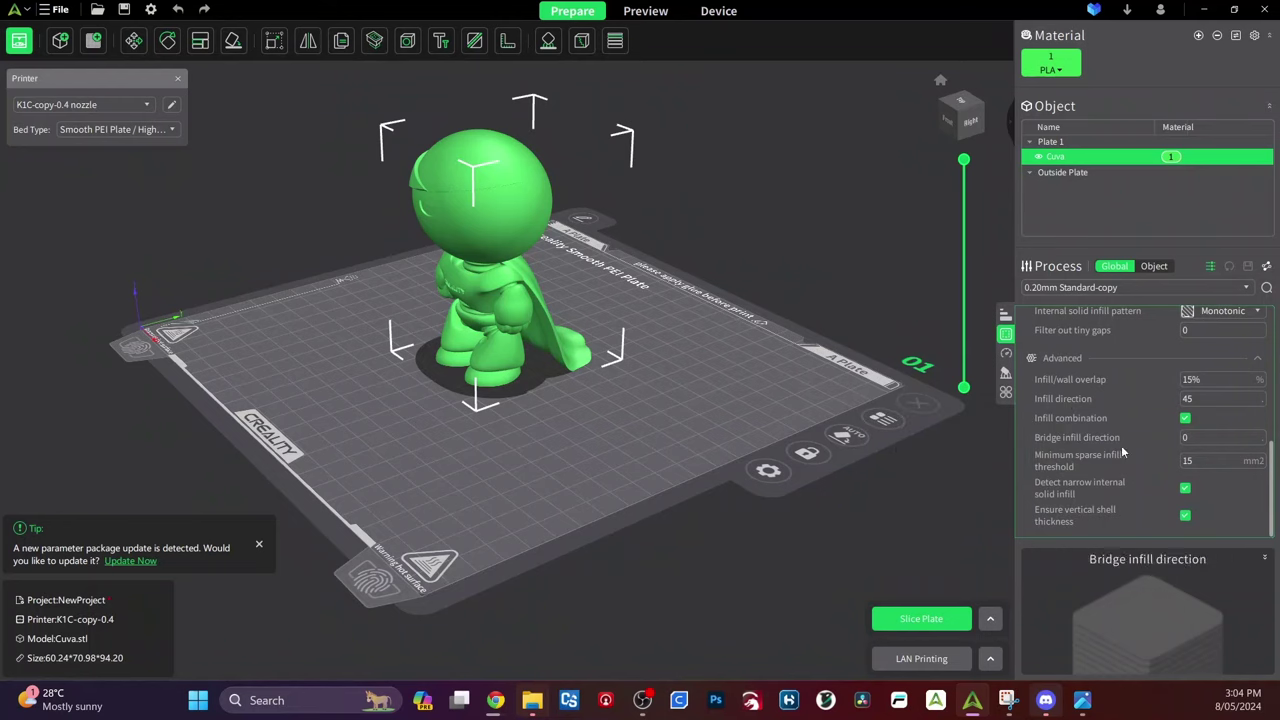
scroll(1121, 445, "down", 5)
Examine the speed settings for the first layer, other layers, overhangs, travel and acceleration.
scroll(1106, 360, "down", 2)
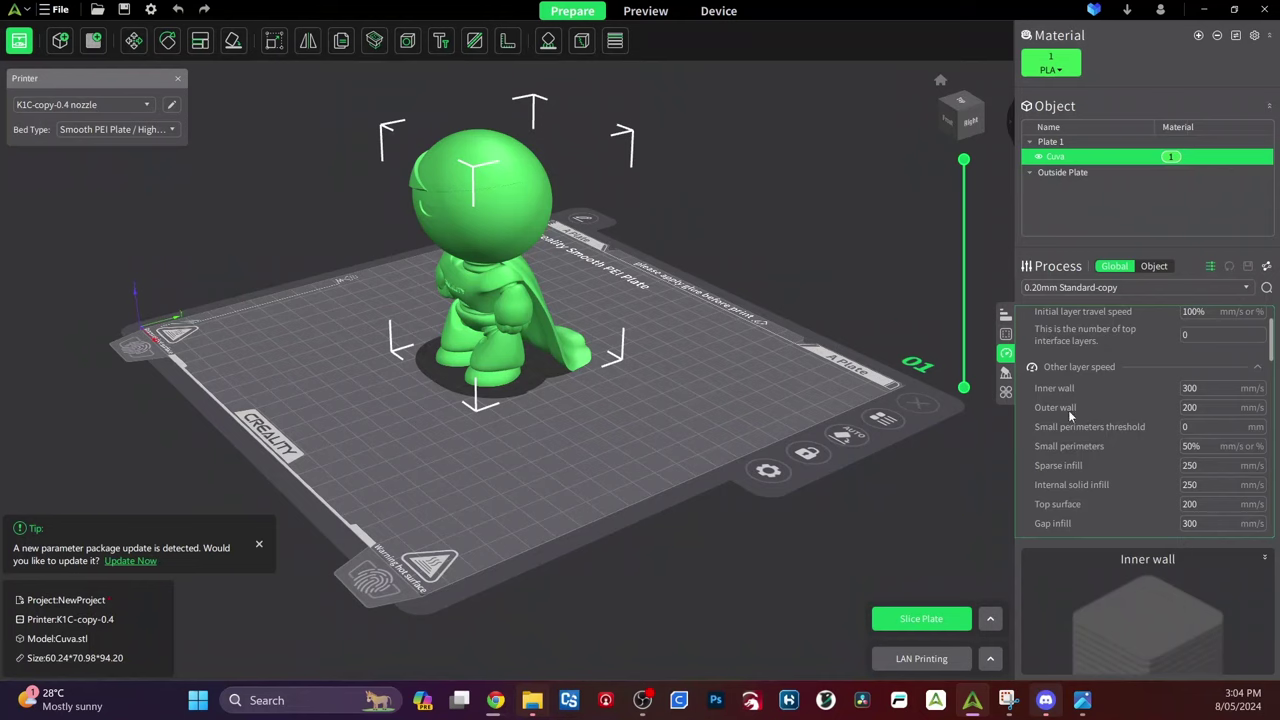
scroll(1072, 415, "up", 2)
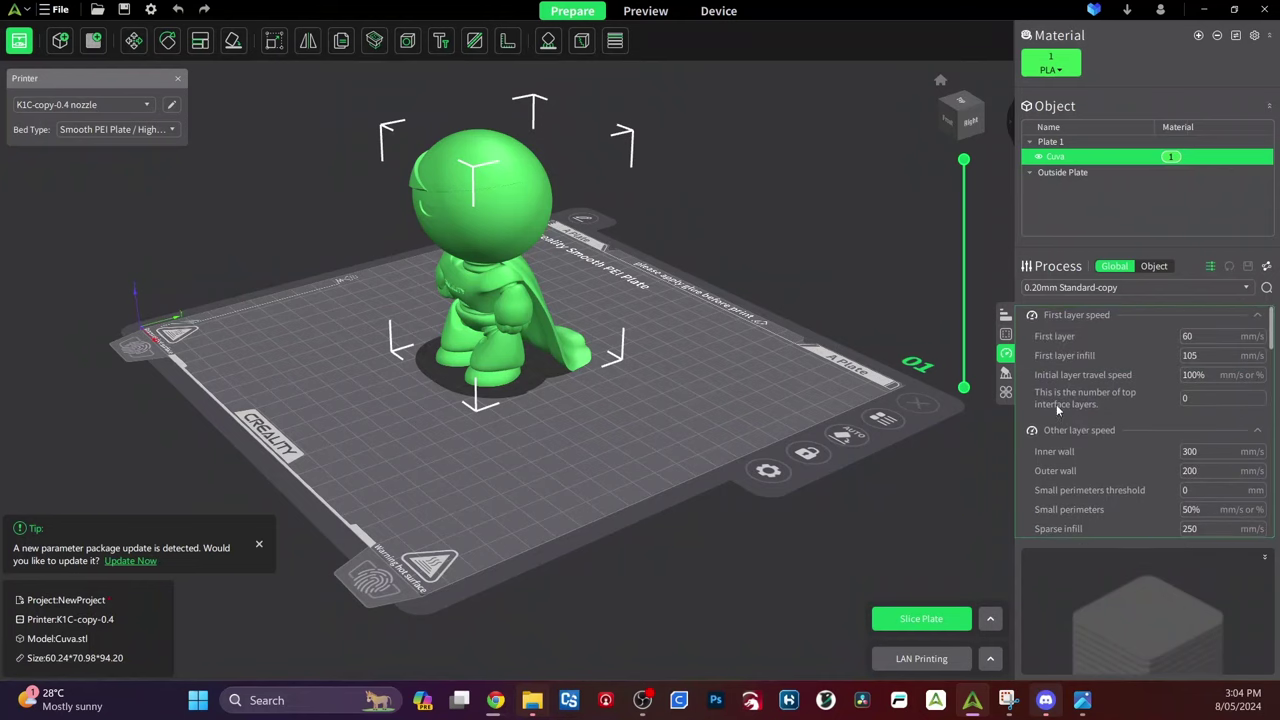
scroll(1062, 419, "down", 7)
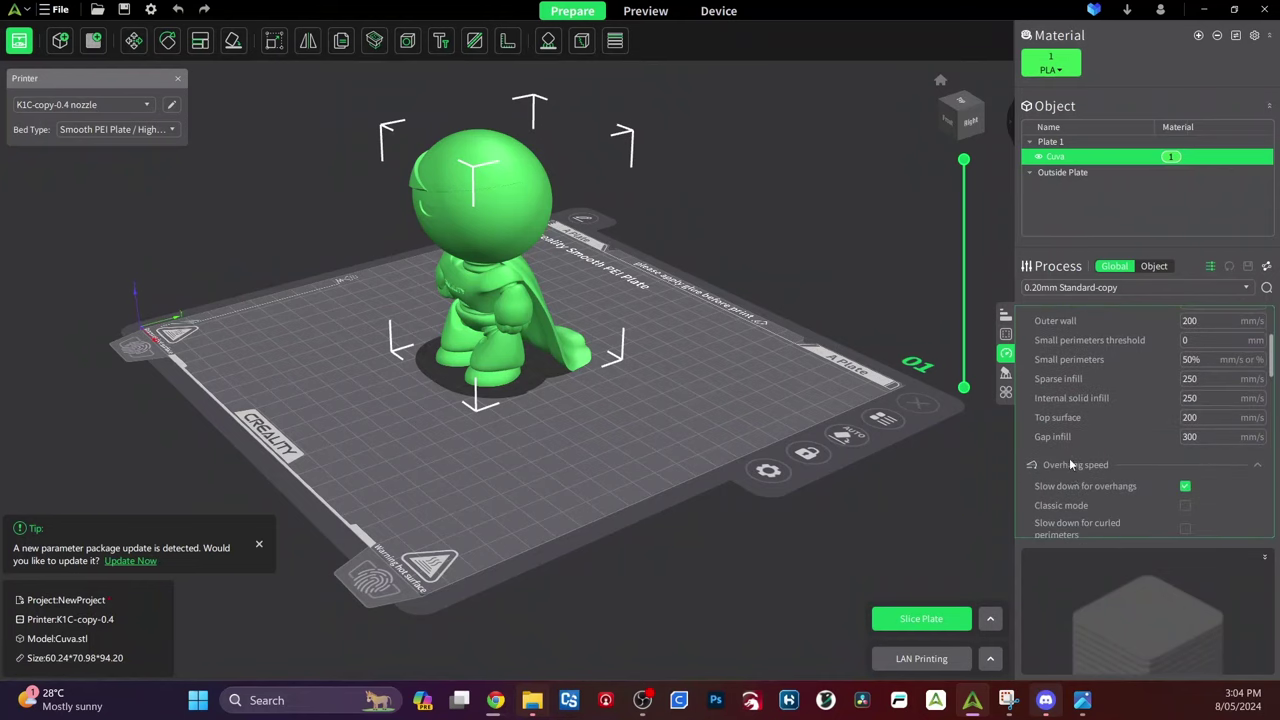
scroll(1056, 421, "down", 6)
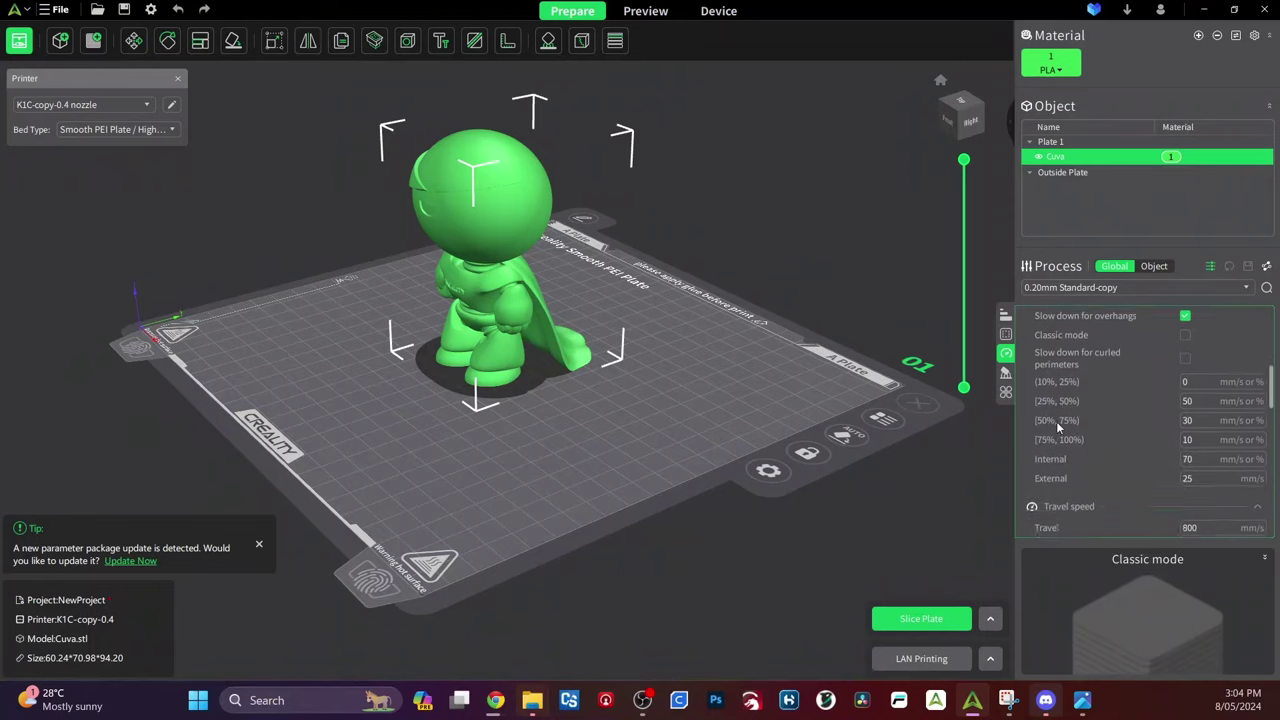
scroll(1057, 427, "down", 12)
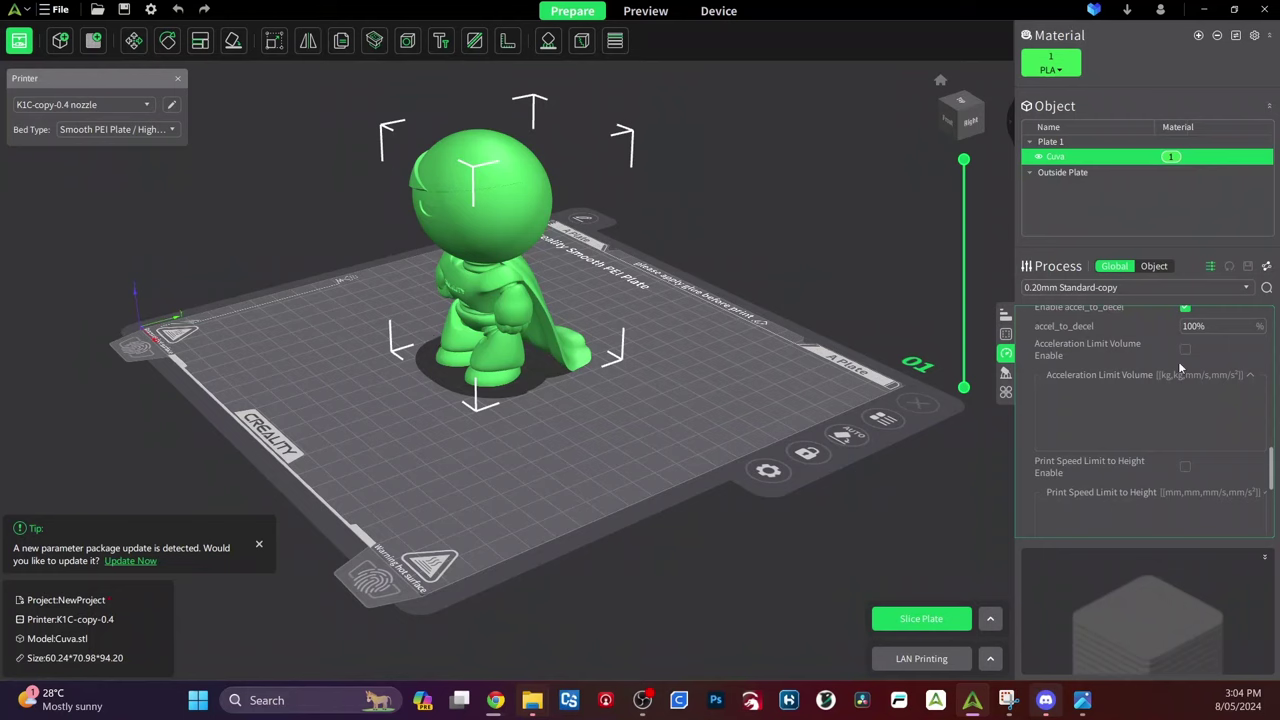
scroll(1142, 382, "up", 3)
scroll(1142, 382, "up", 5)
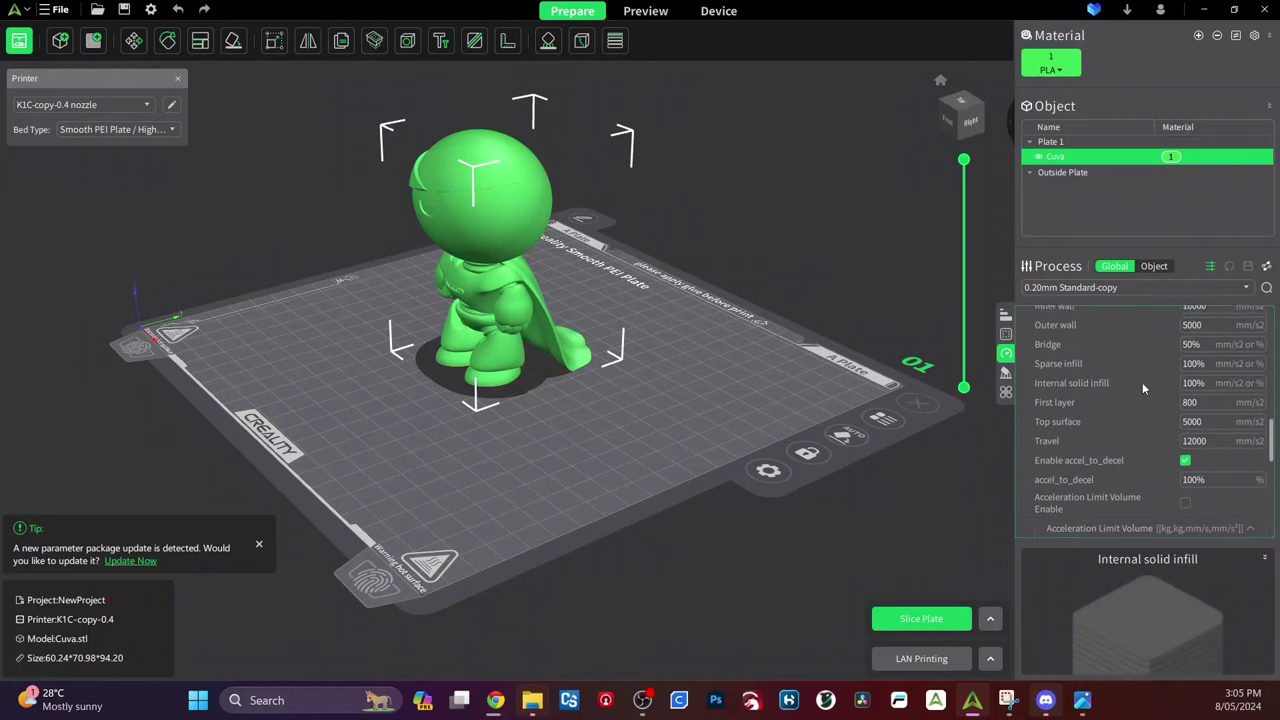
Open the support settings and enable support generation for the print.
left_click(1006, 376)
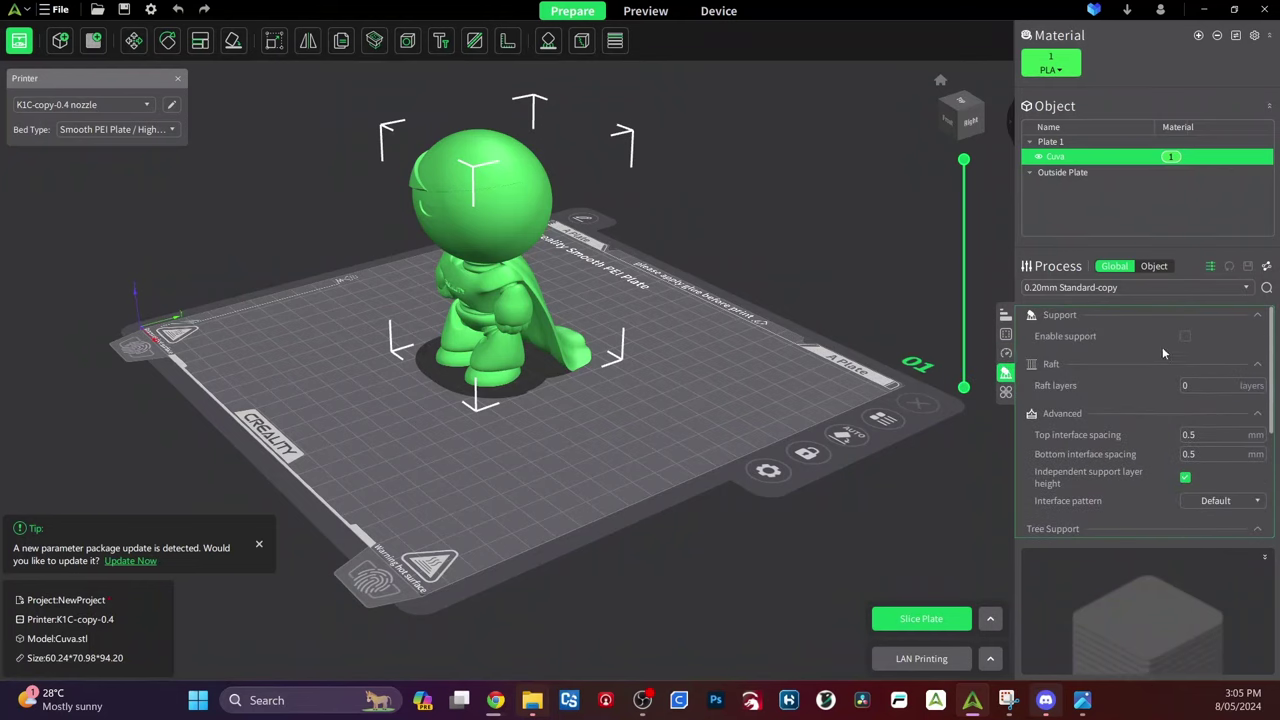
left_click(1185, 336)
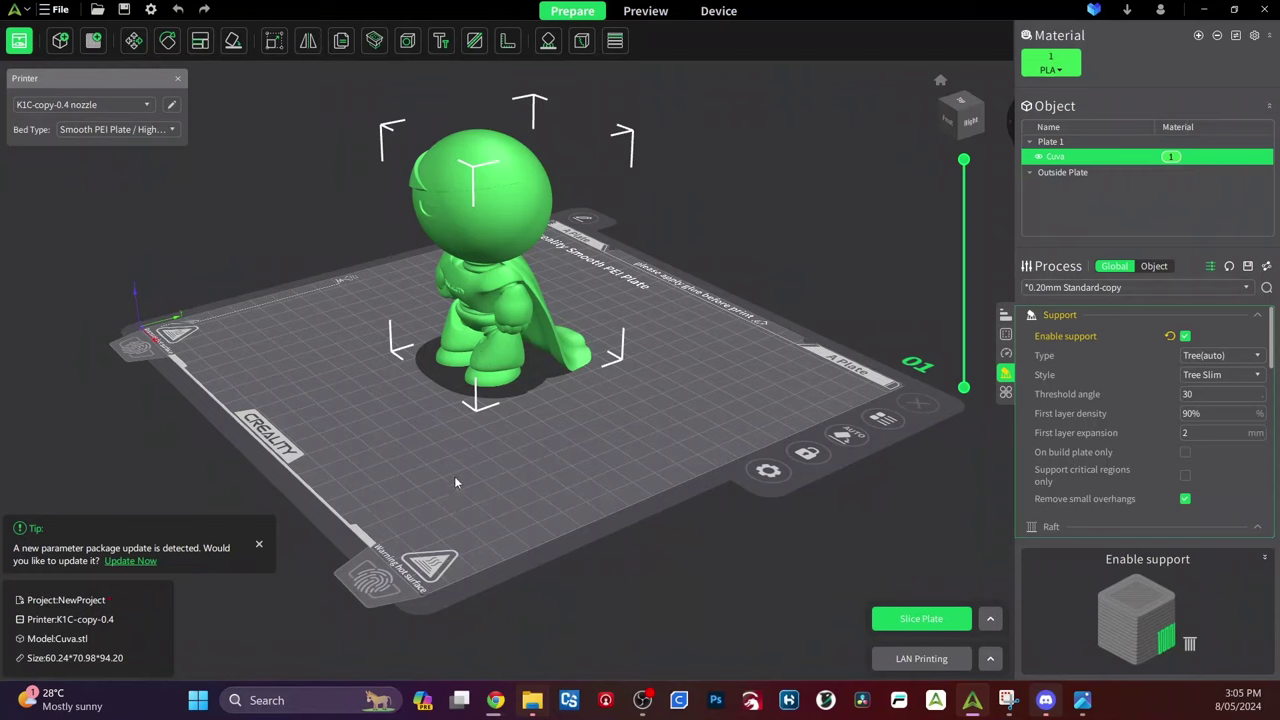
Shift the Cuva figurine across the plate and lower it through the bed surface to Z -48.29 mm.
key("Down")
key("Down")
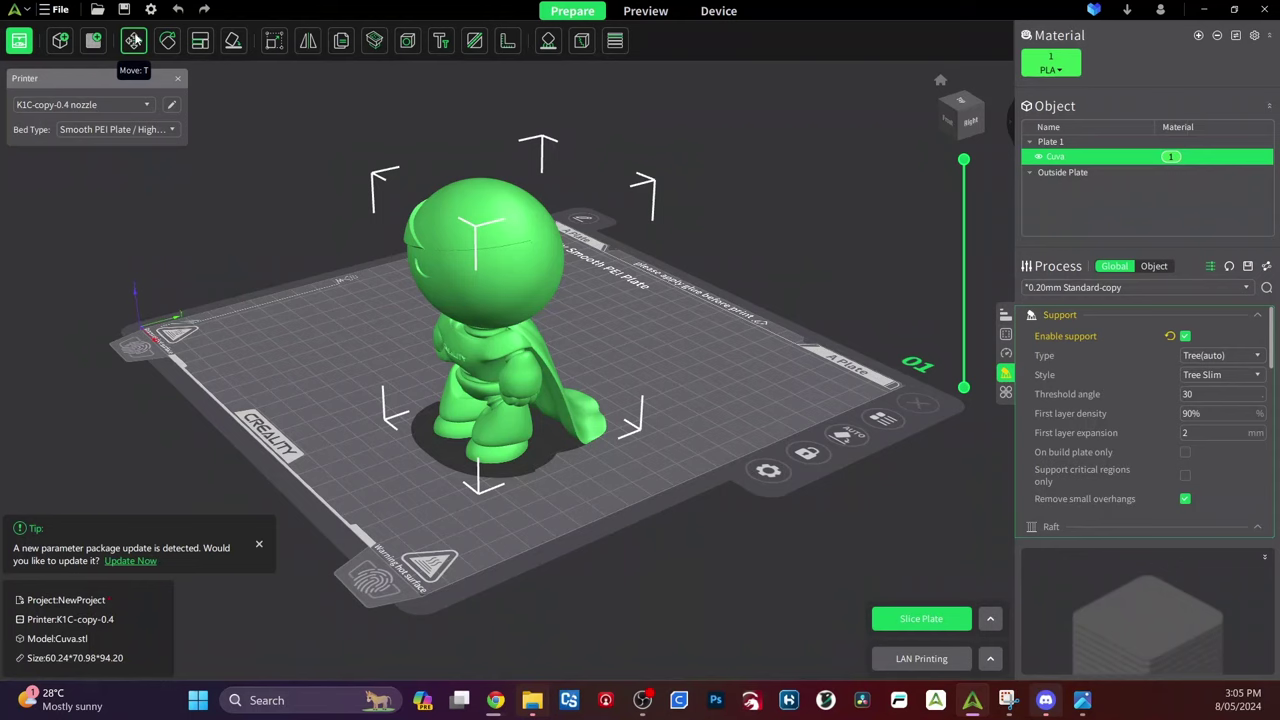
left_click(134, 40)
left_click_drag(507, 263, 511, 318)
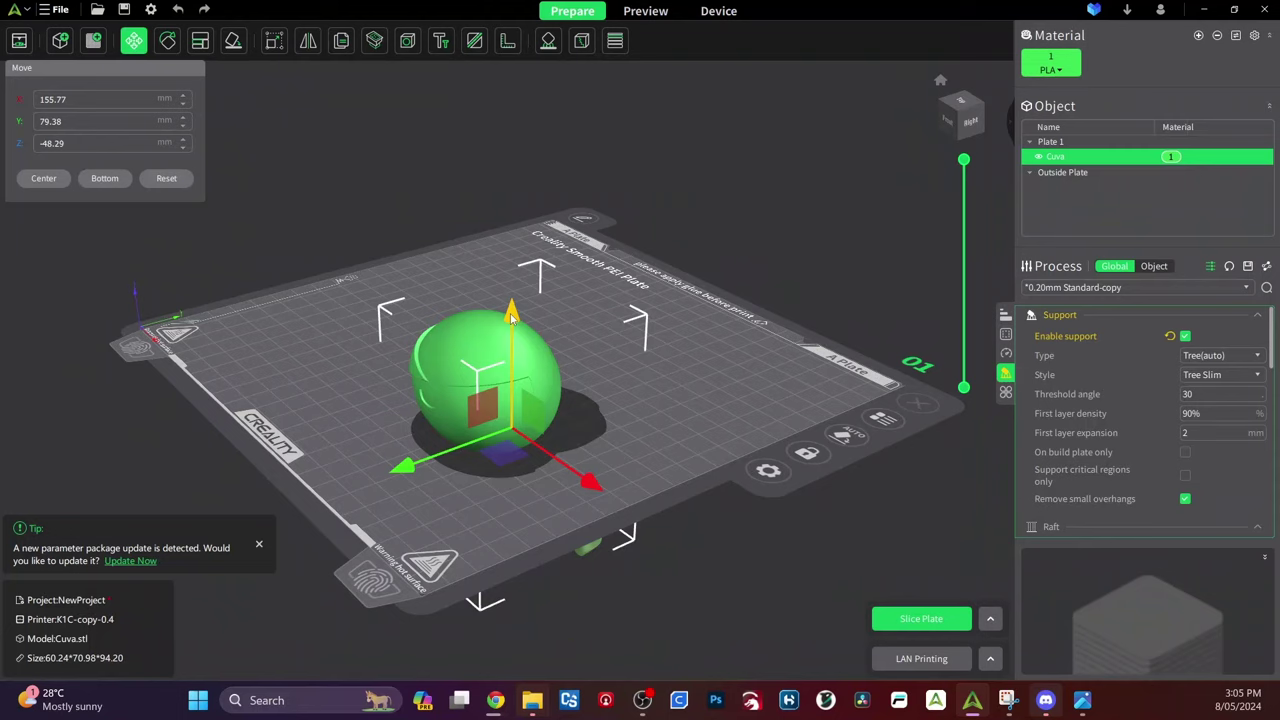
left_click(667, 443)
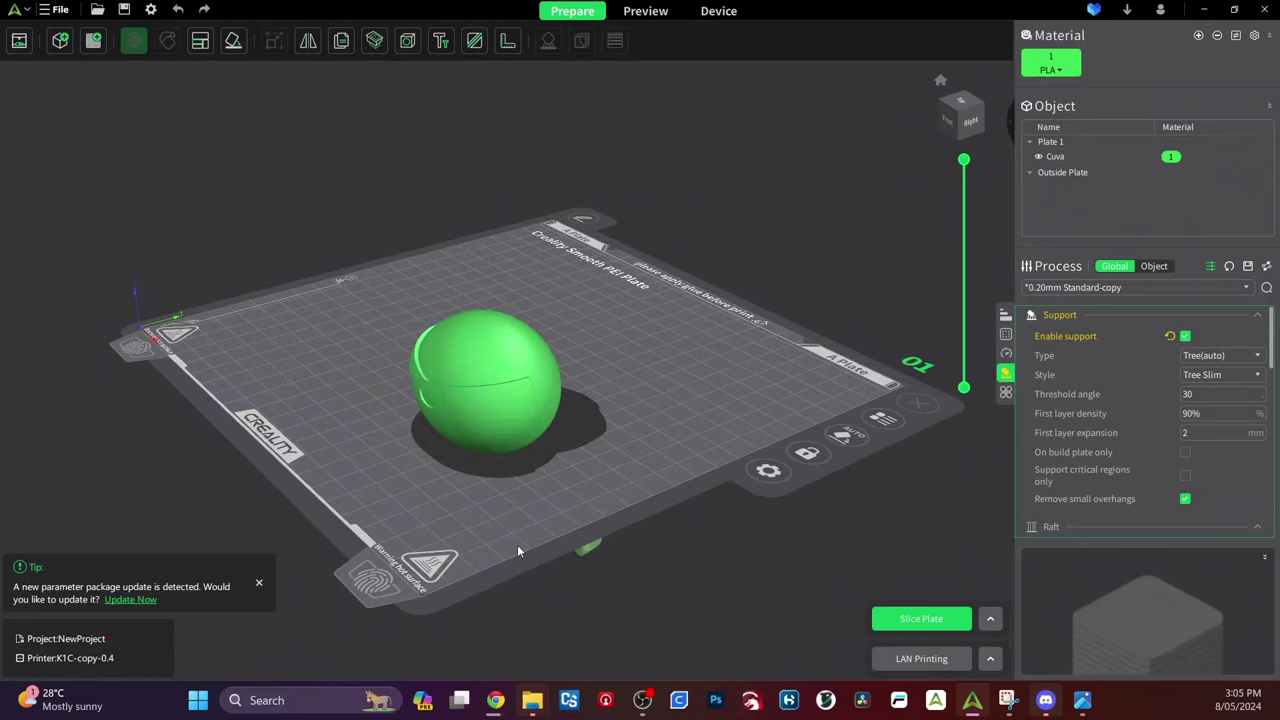
left_click_drag(518, 547, 627, 412)
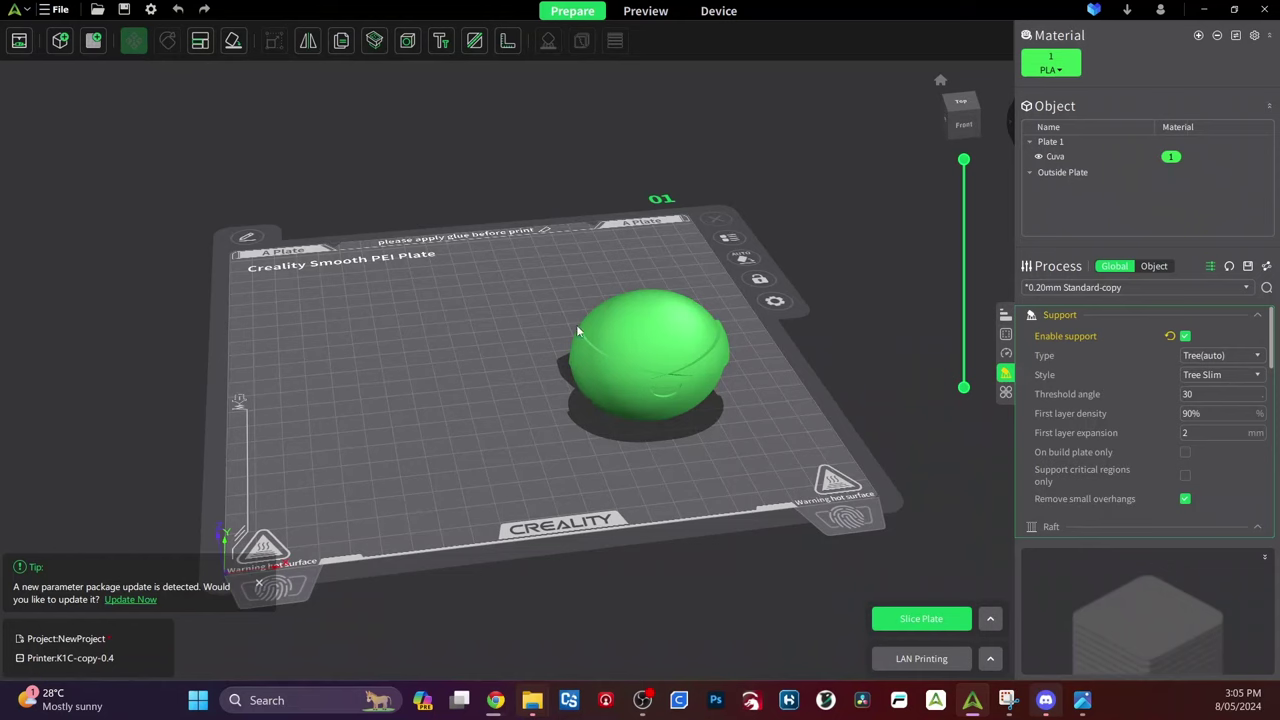
Raise the figurine above the plate to Z 18.74 mm and inspect its underside and side profile.
left_click(656, 360)
left_click_drag(643, 295, 628, 118)
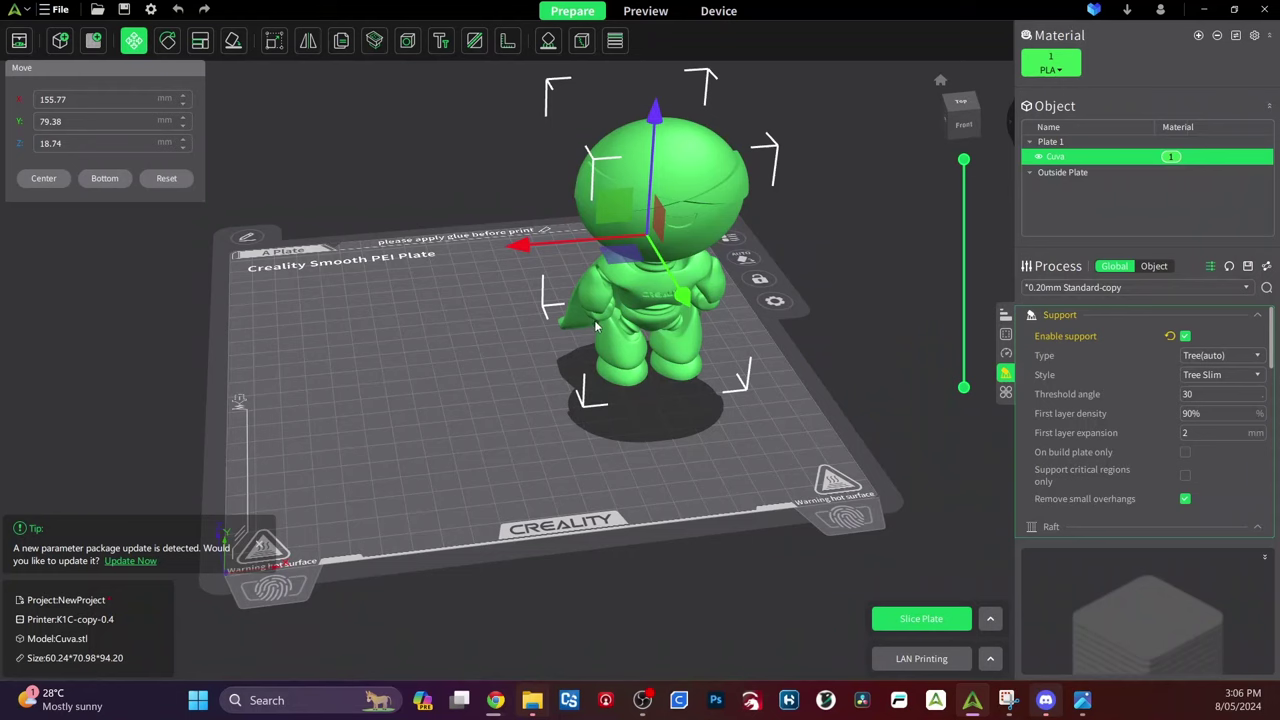
left_click_drag(526, 384, 977, 113)
left_click_drag(668, 247, 573, 270)
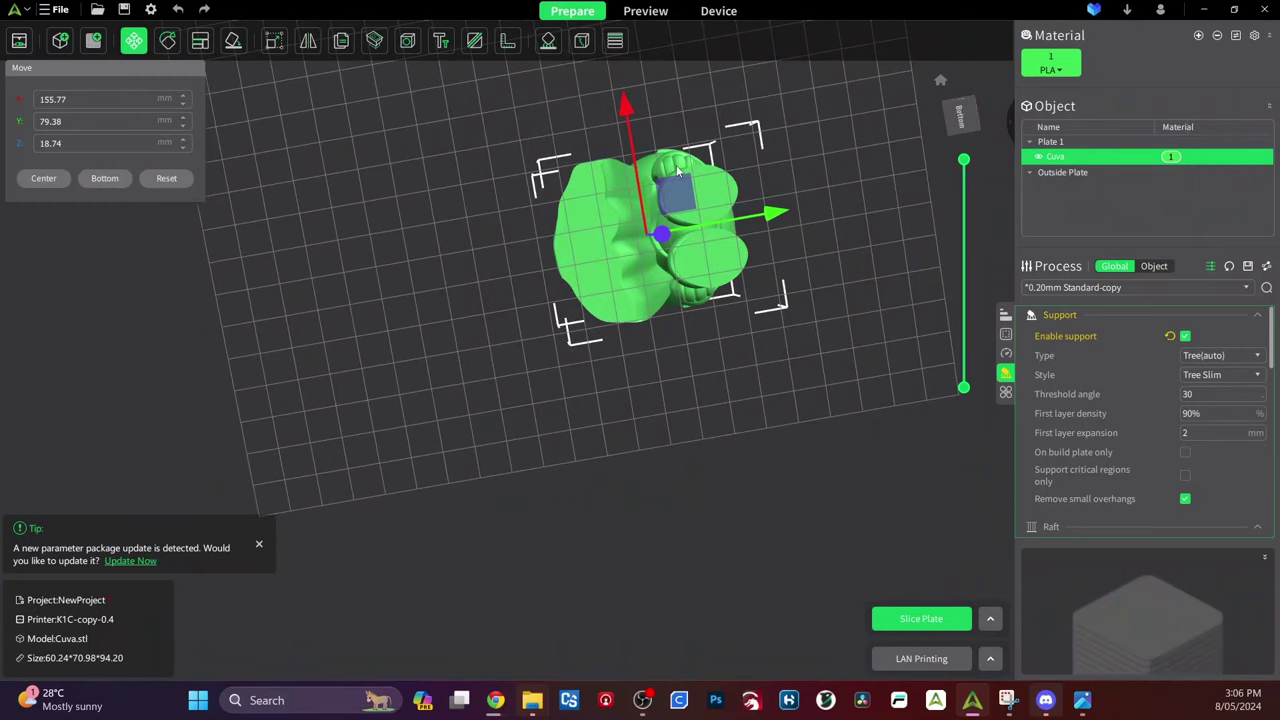
right_click_drag(678, 172, 484, 461)
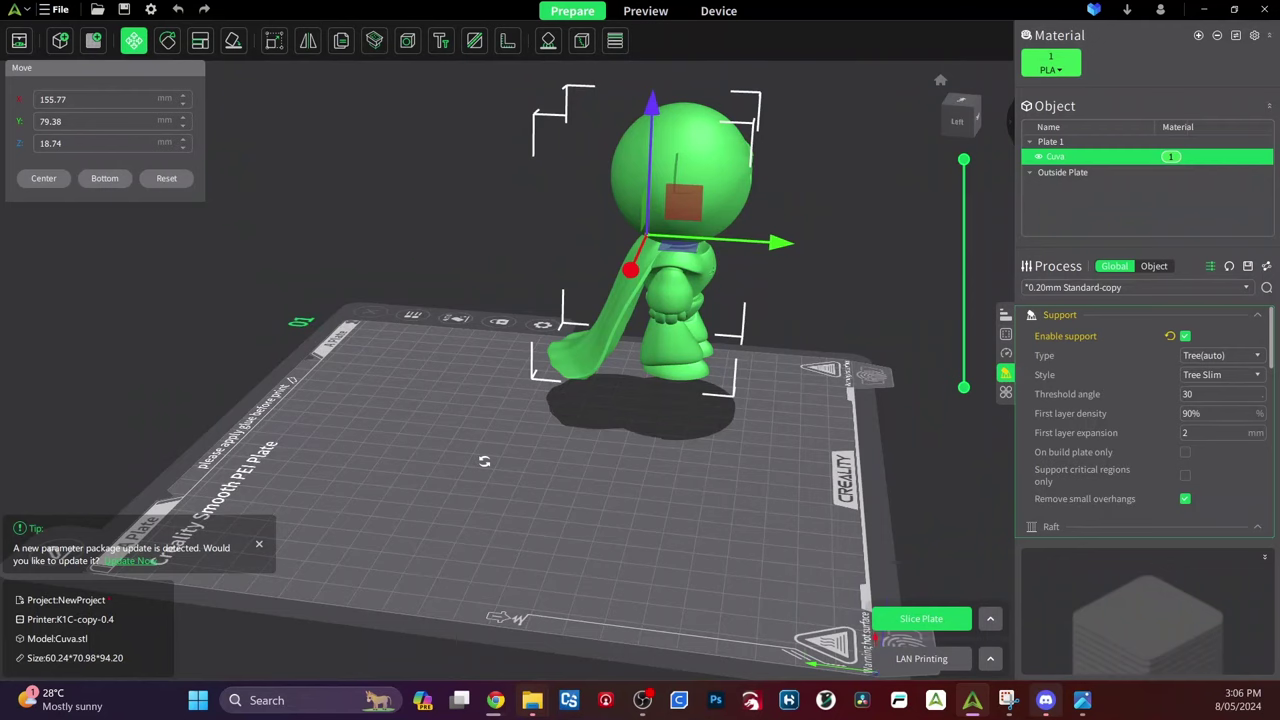
left_click_drag(484, 461, 642, 108)
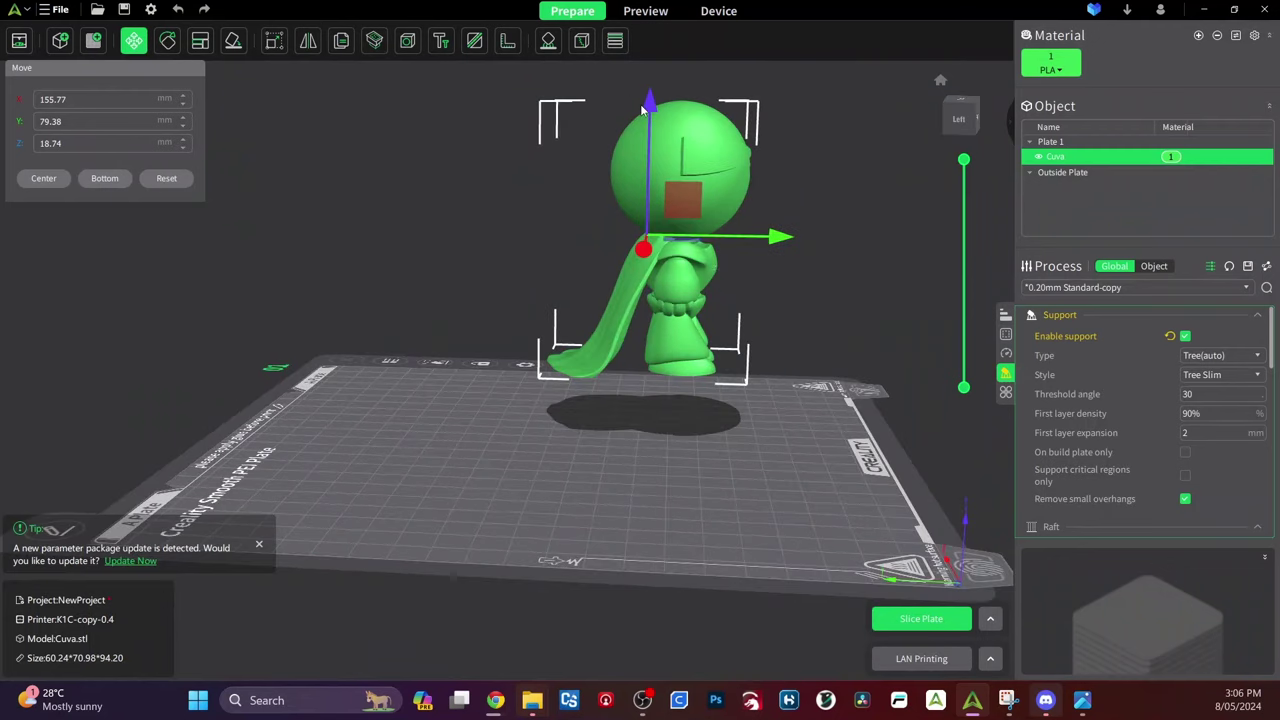
Lower the floating figurine close to the plate surface, to Z 0.68 mm.
left_click_drag(644, 110, 652, 153)
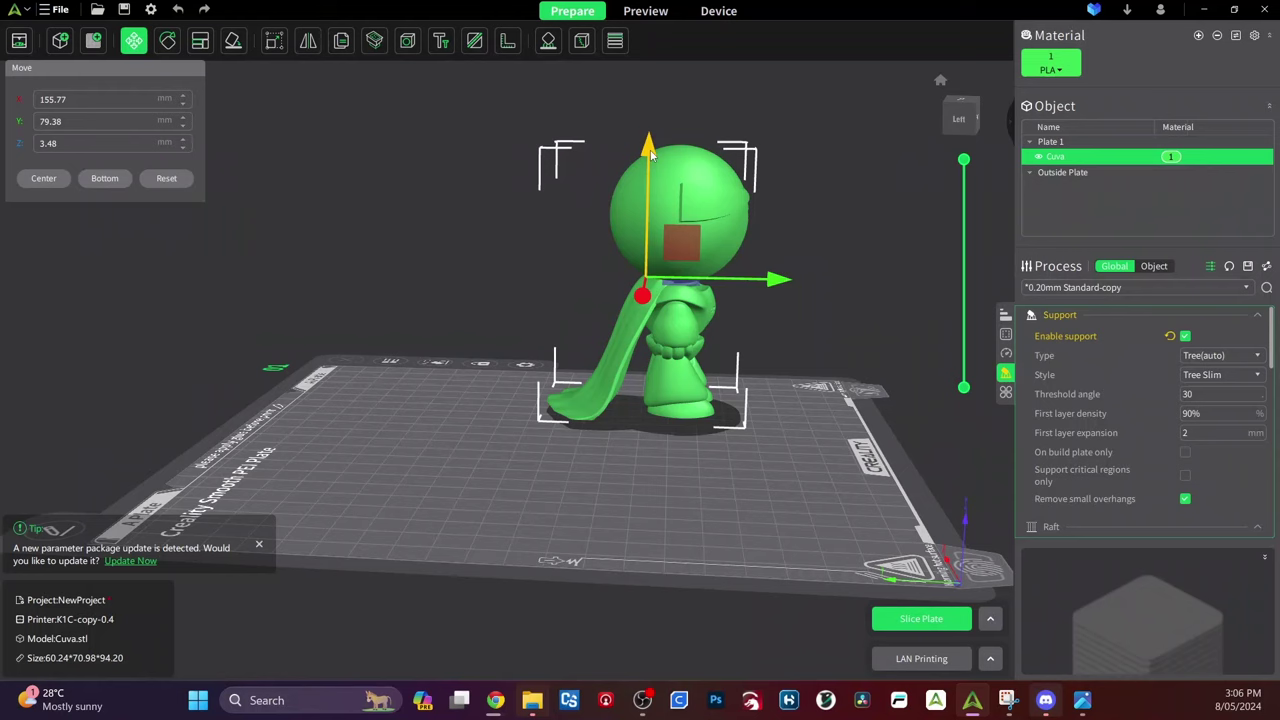
left_click_drag(650, 153, 650, 161)
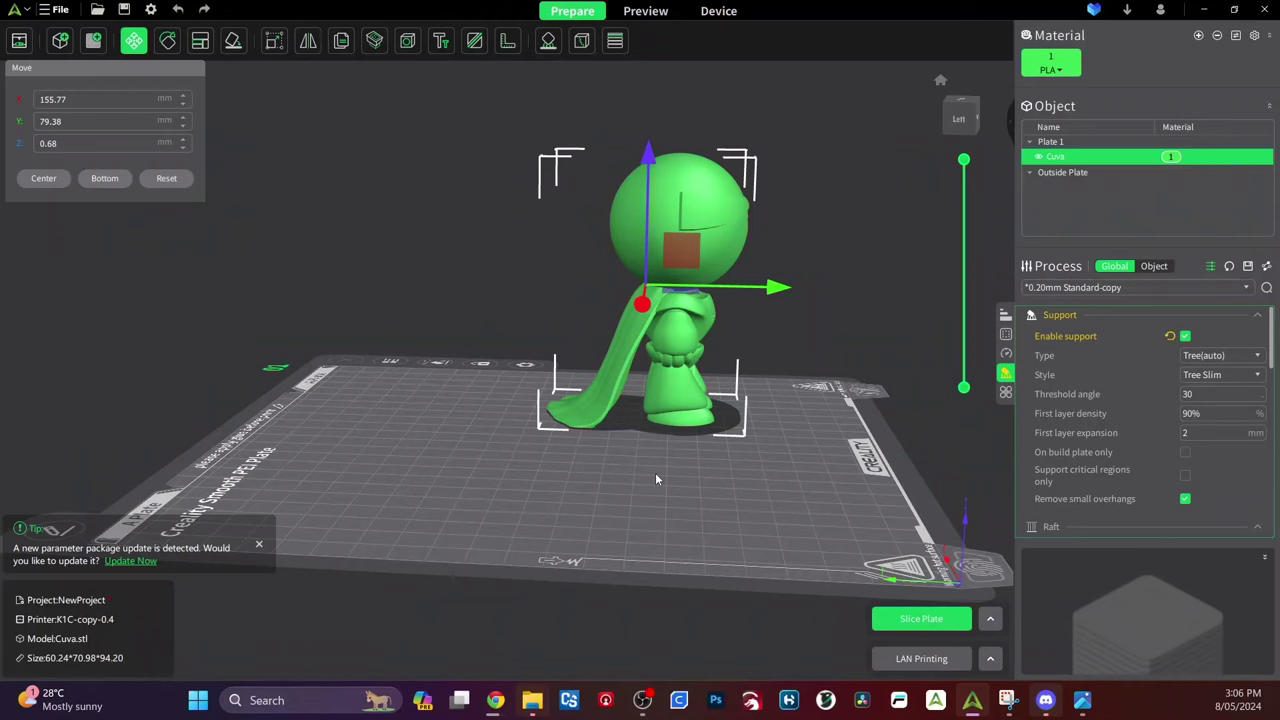
left_click_drag(656, 479, 638, 501)
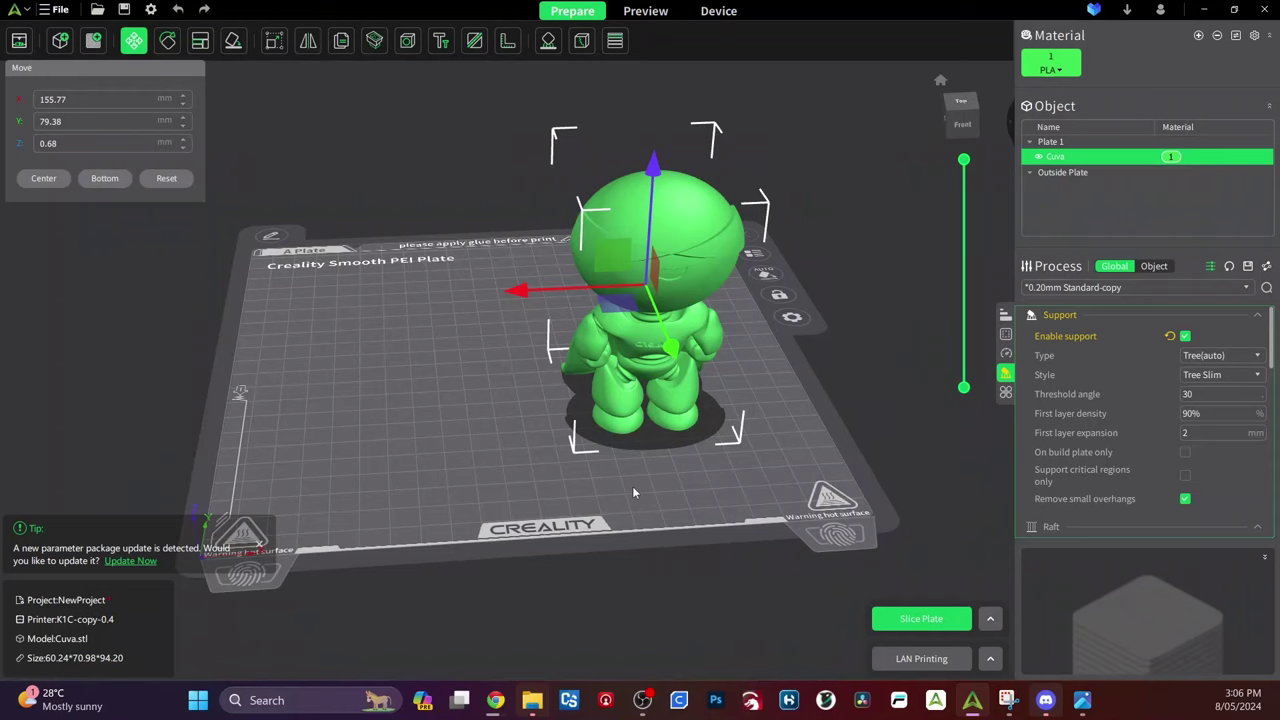
Choose Tree(auto) as the support type and examine the raft, support filament, advanced and tree support parameters.
left_click(1215, 360)
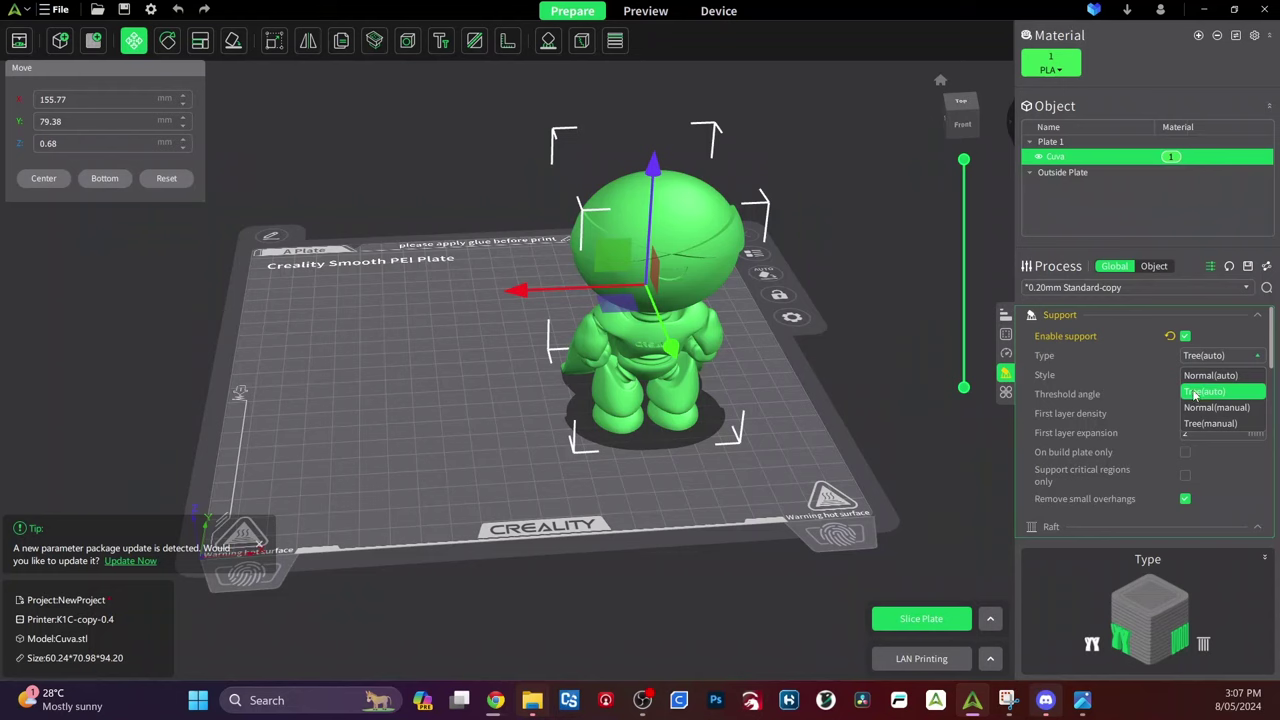
left_click(1200, 392)
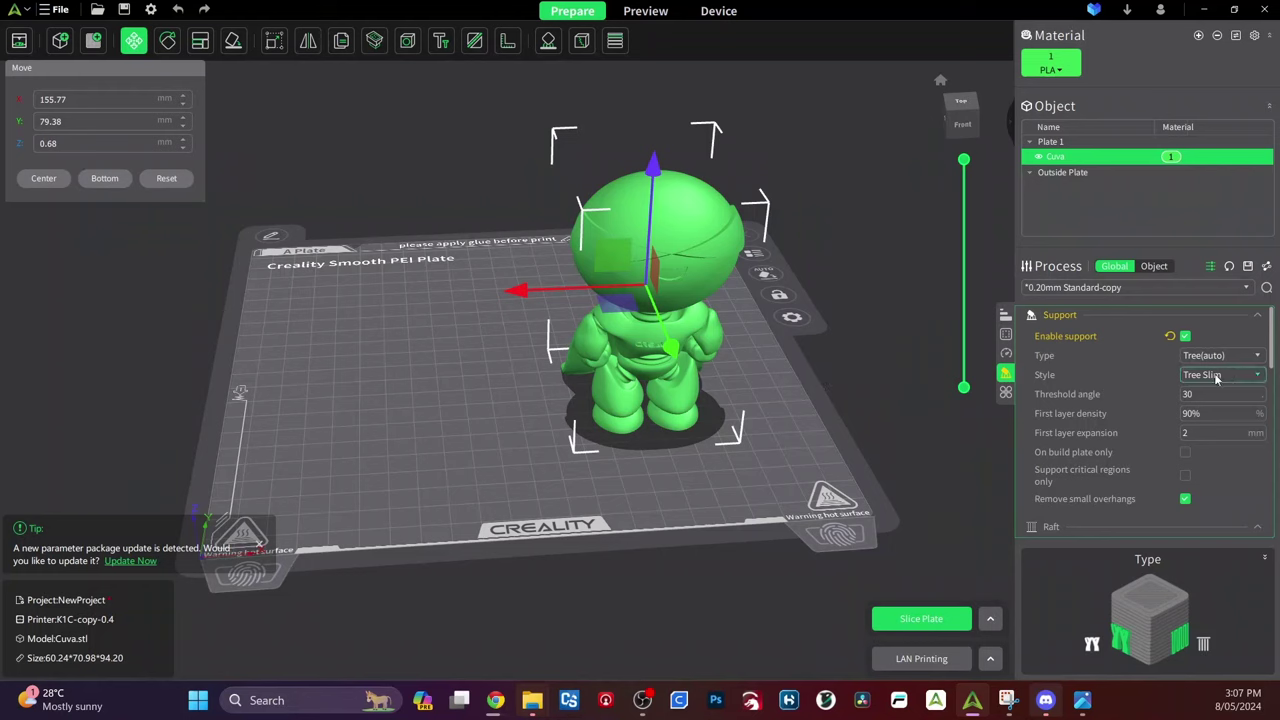
scroll(1166, 423, "down", 4)
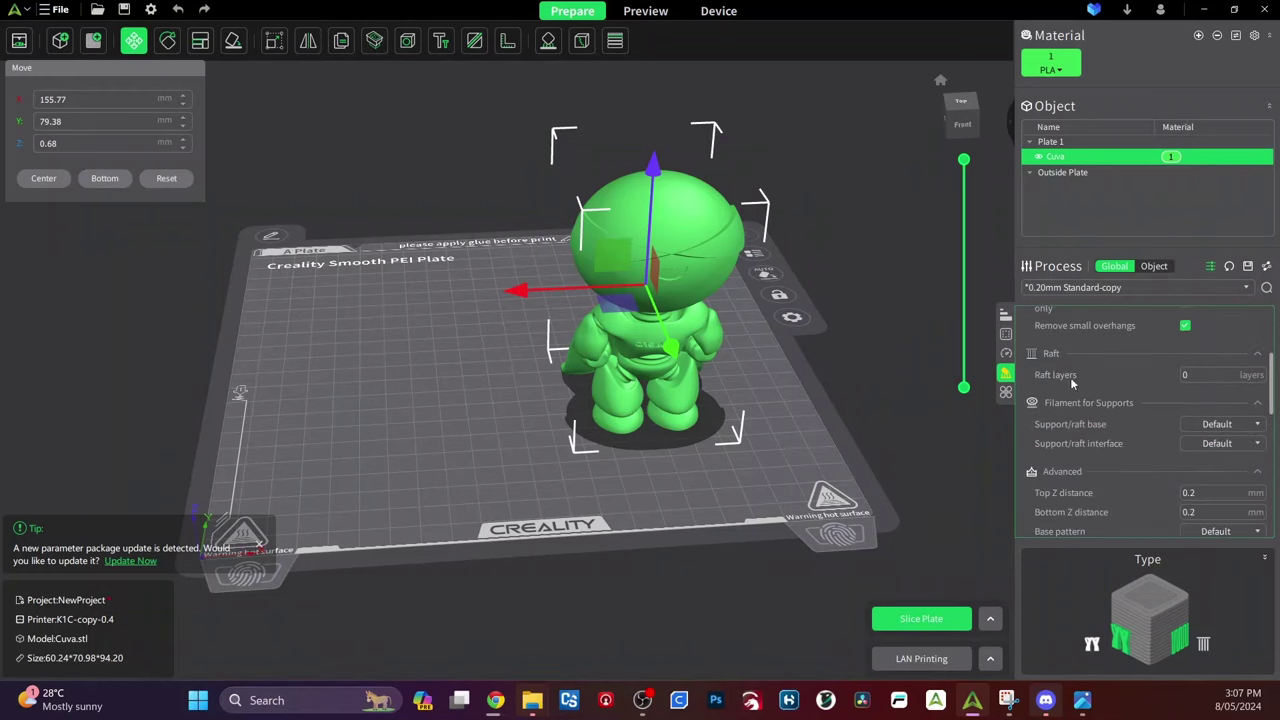
mouse_move(1046, 380)
scroll(1100, 440, "down", 1)
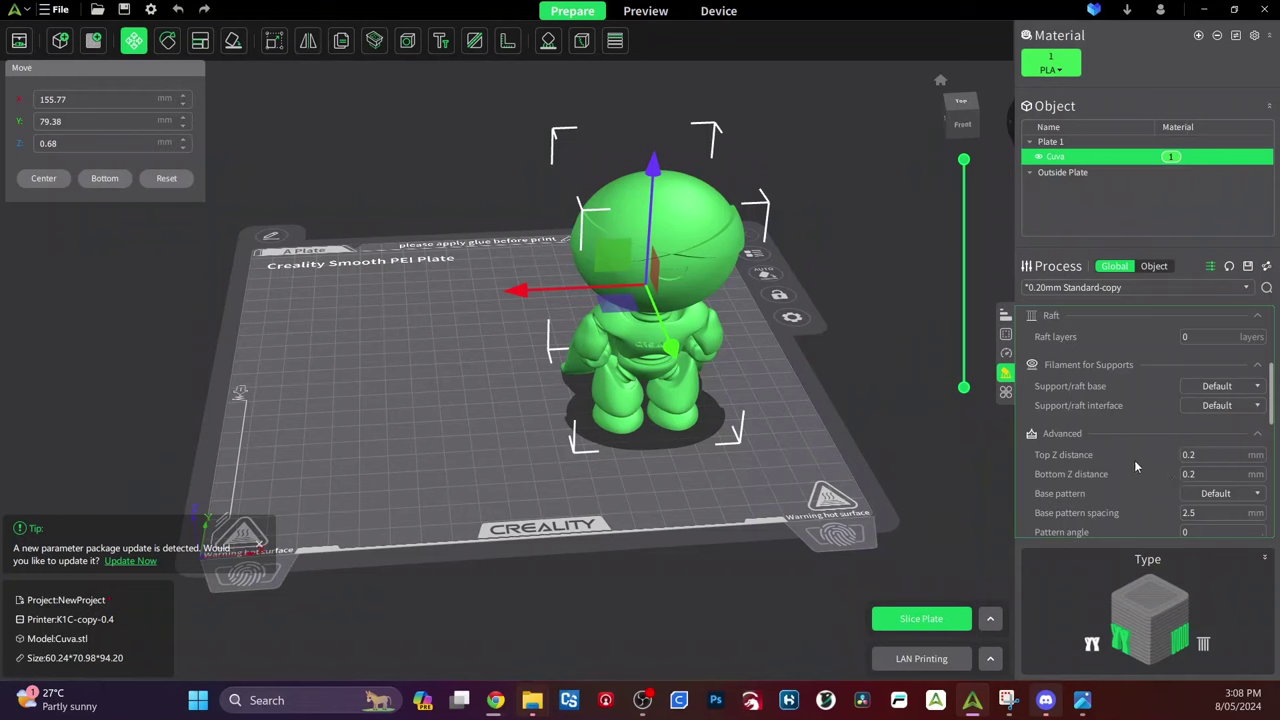
scroll(1131, 465, "down", 8)
scroll(1152, 472, "down", 2)
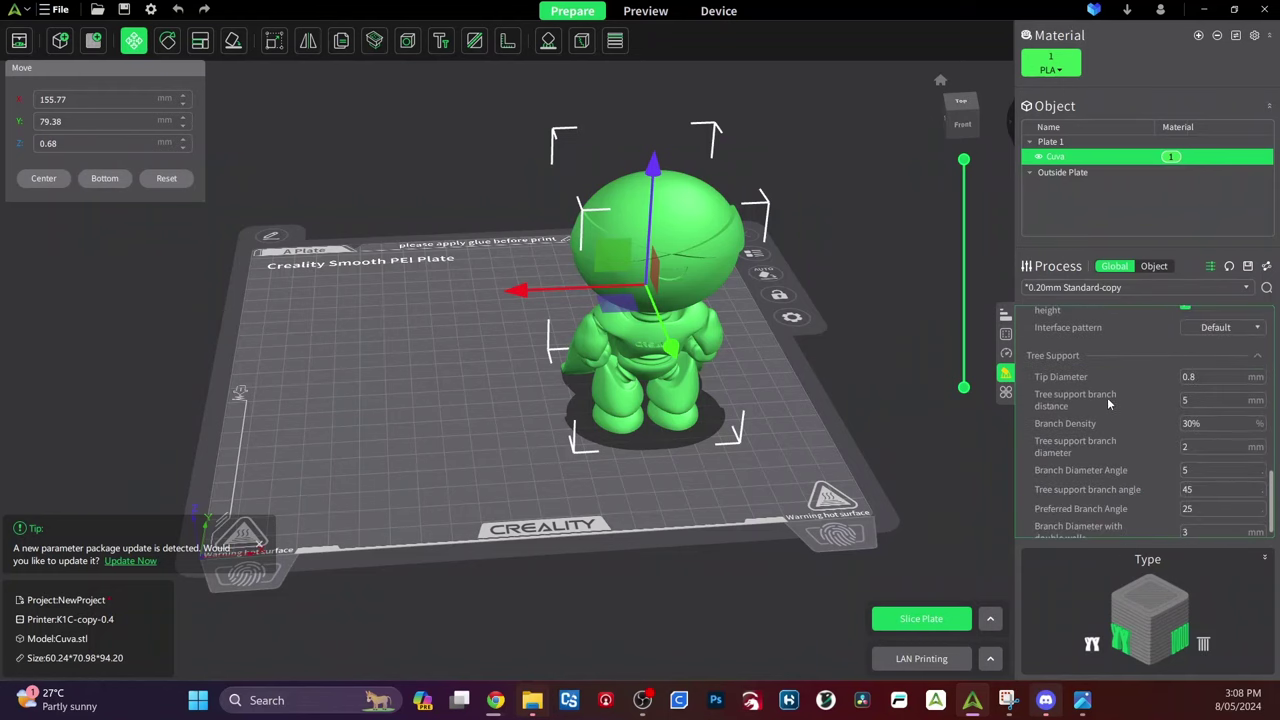
scroll(1083, 365, "down", 1)
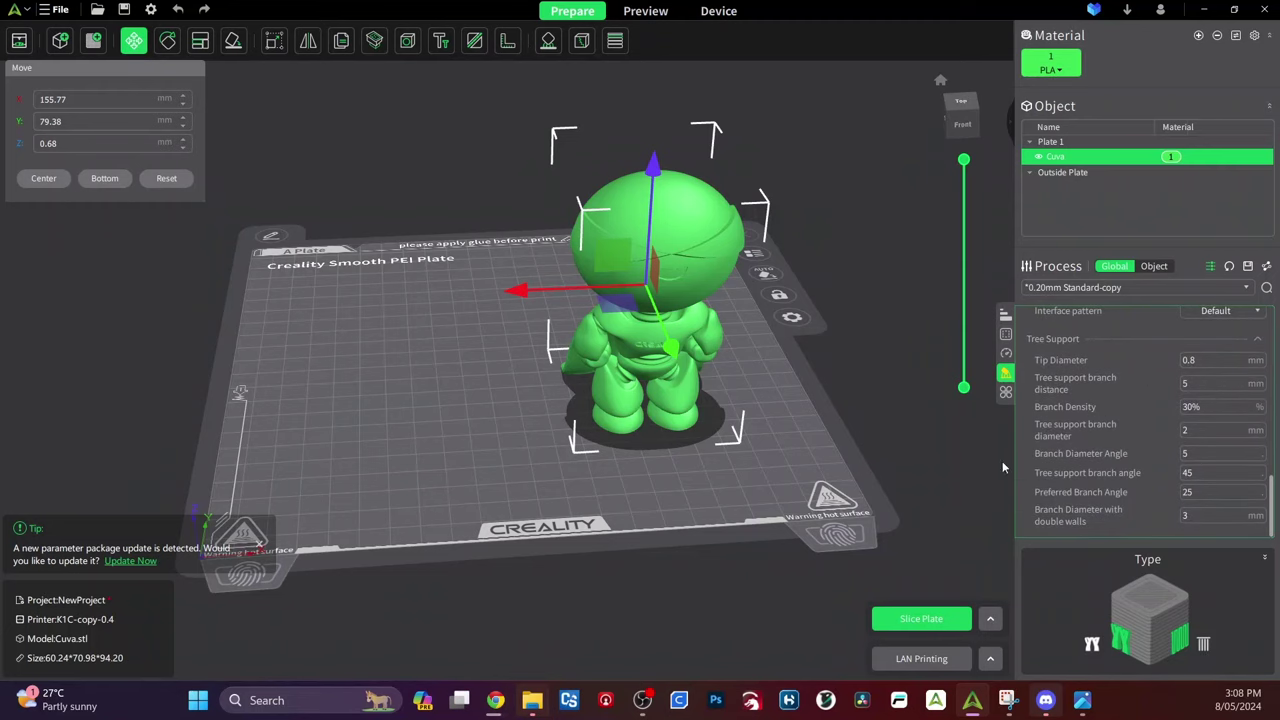
Open the remaining process settings and examine bed adhesion, the brim type options, special mode and G-code output.
left_click(1006, 393)
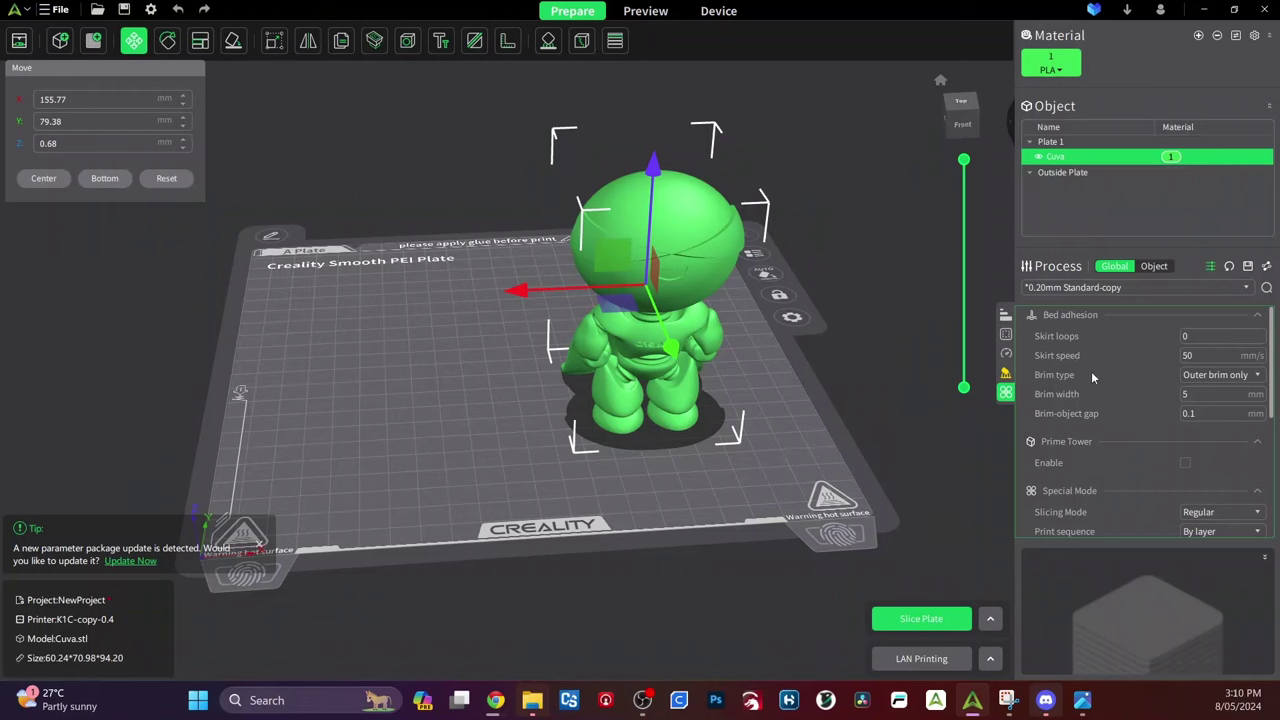
mouse_move(1134, 377)
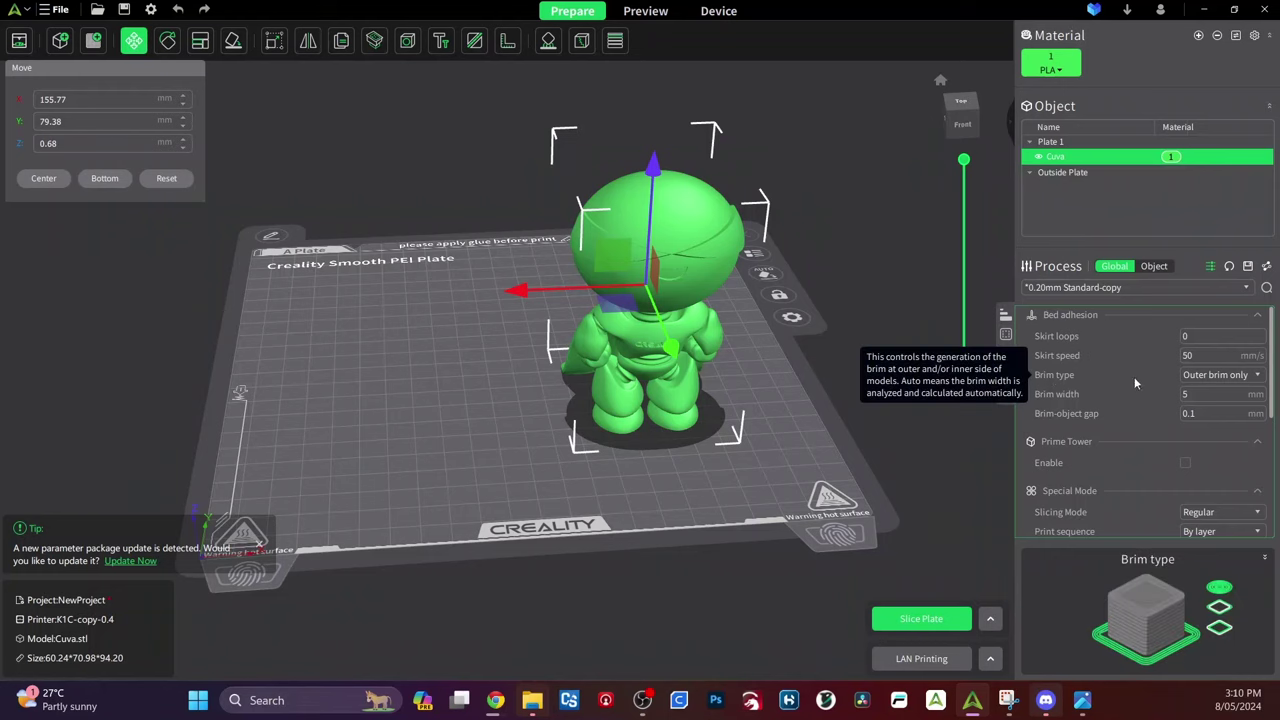
left_click(1199, 377)
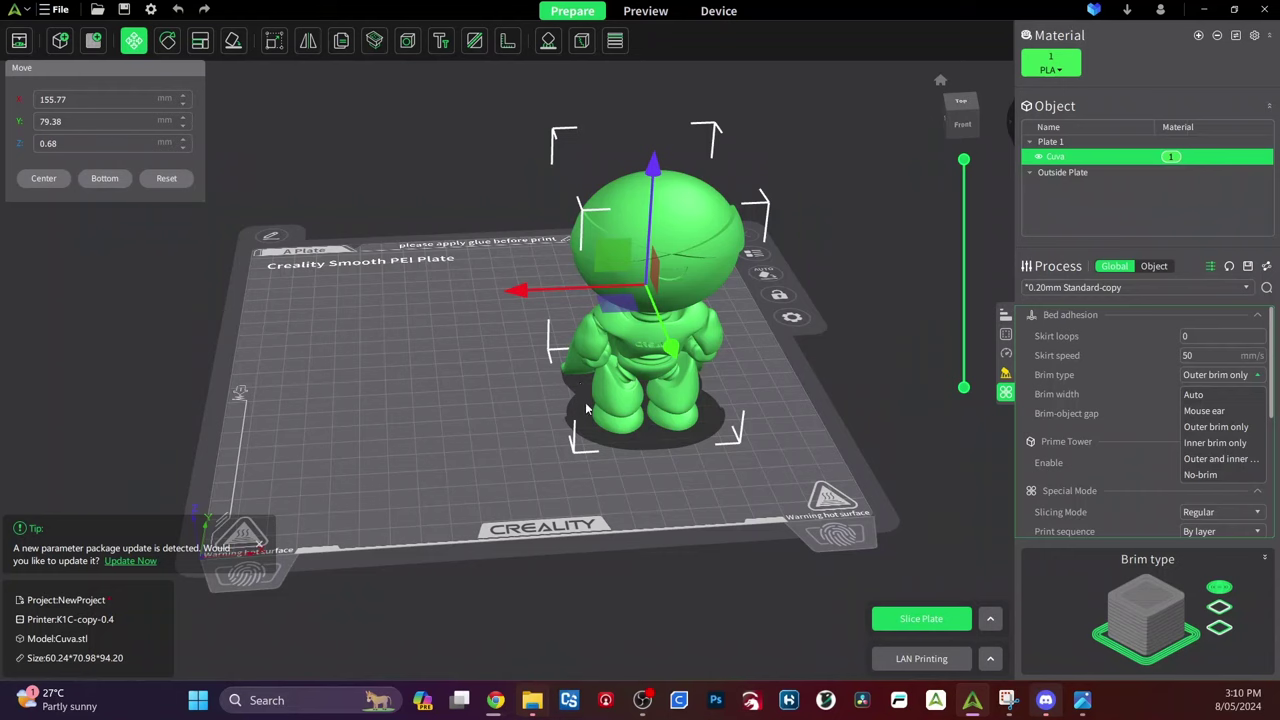
scroll(1057, 394, "down", 10)
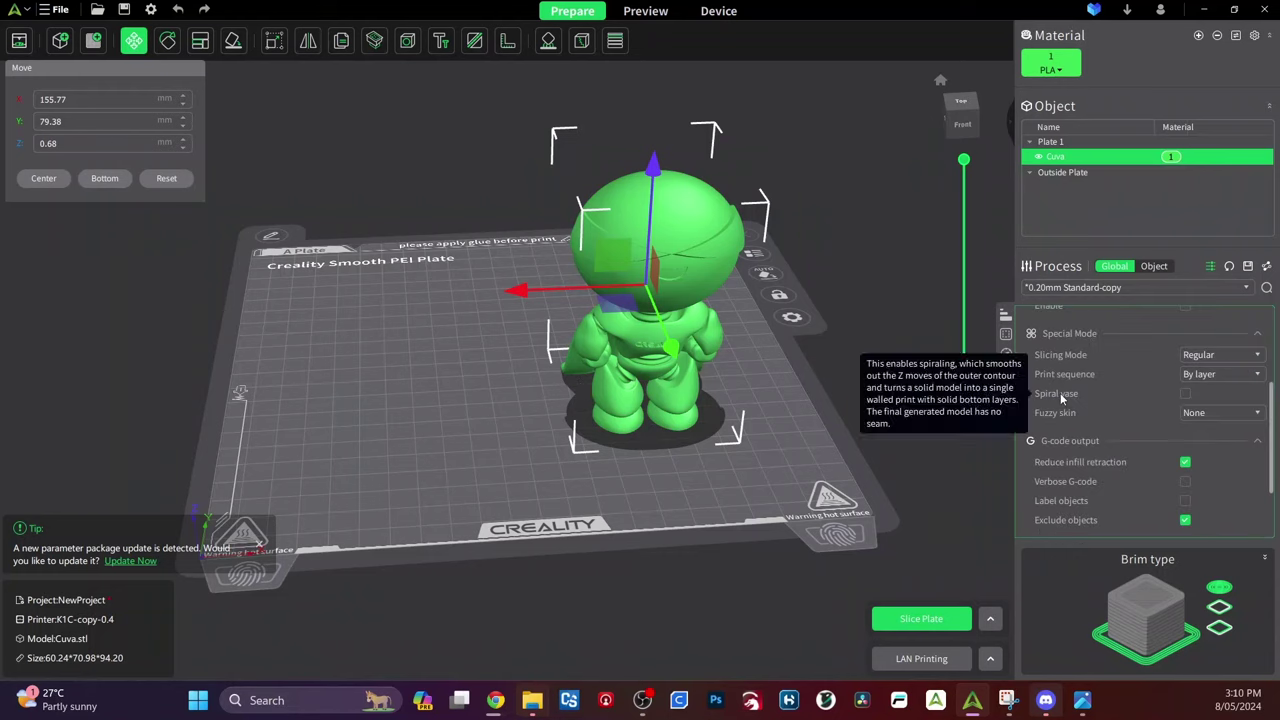
scroll(1057, 394, "up", 2)
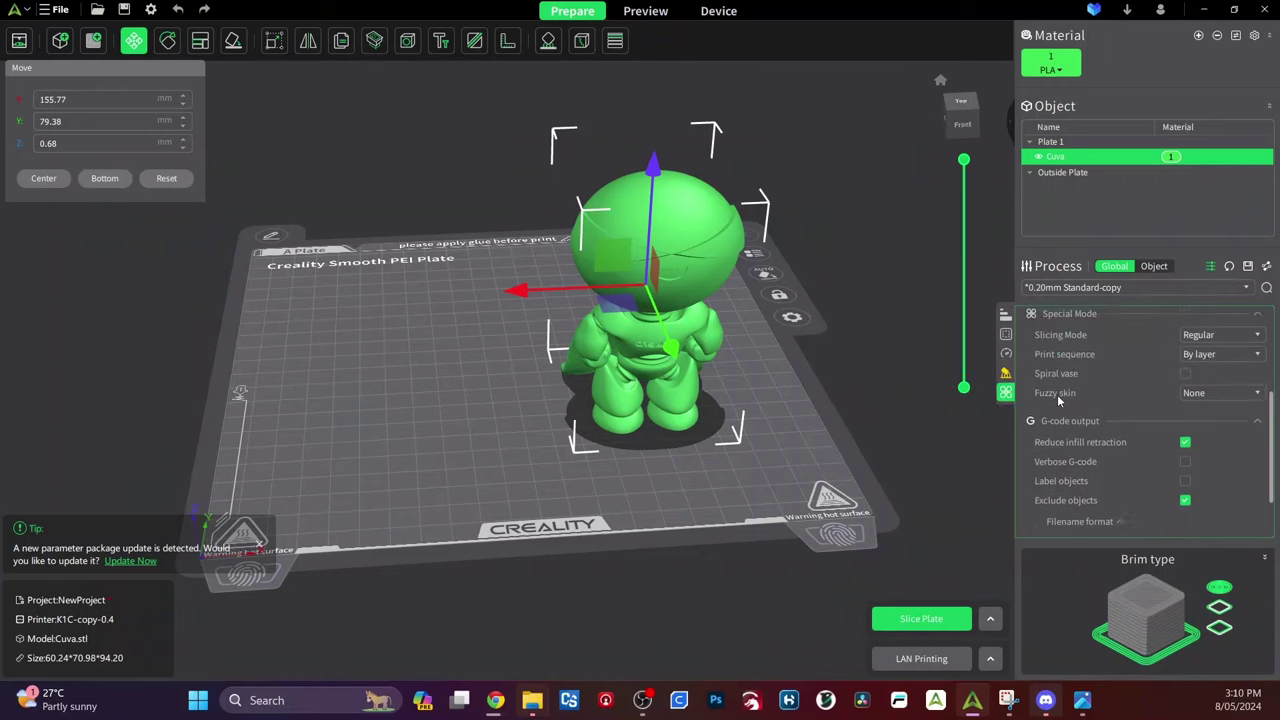
scroll(1056, 396, "up", 4)
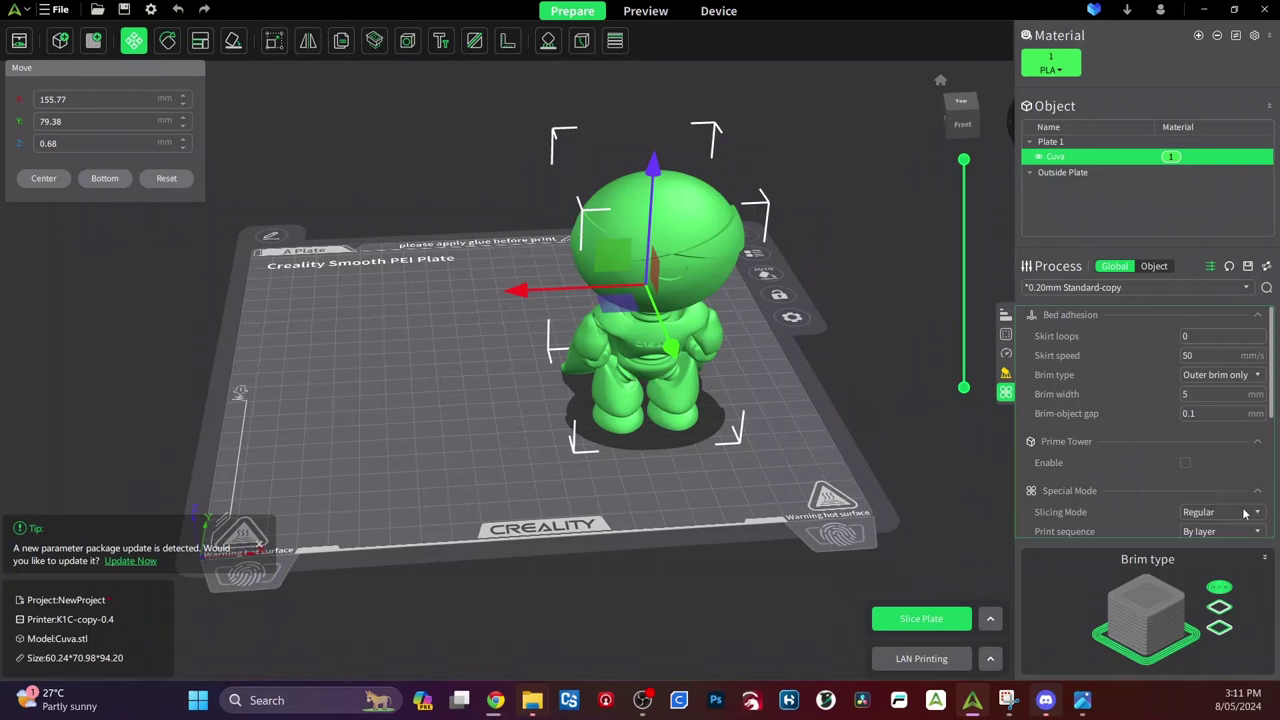
Move the figurine closer to the middle of the plate, to about X 107 mm and Y 107 mm.
scroll(656, 483, "down", 2)
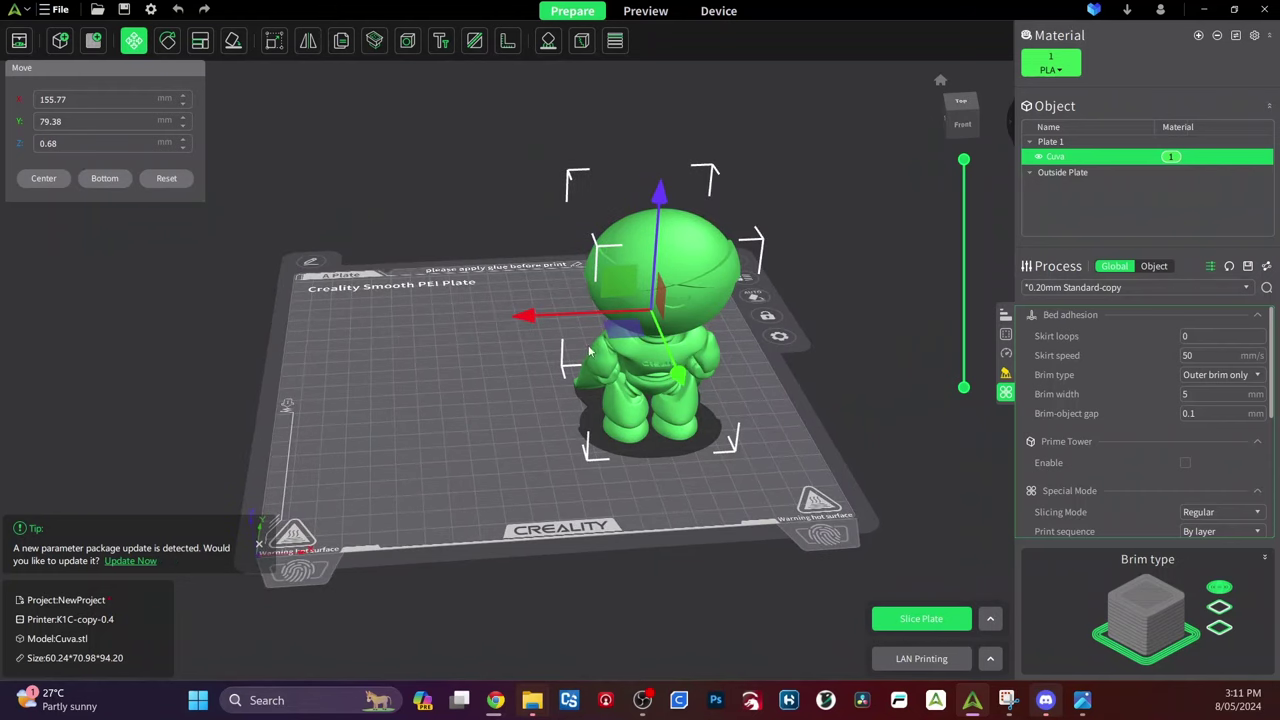
left_click_drag(695, 300, 568, 272)
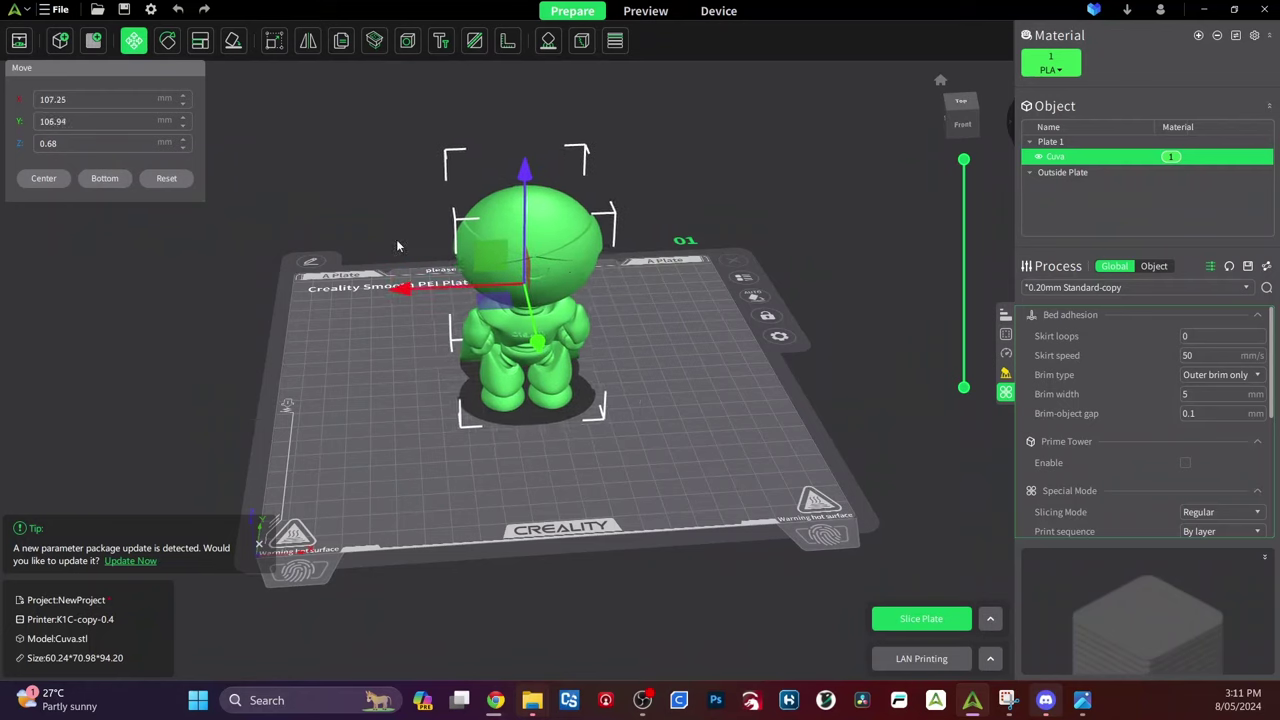
Try rotating the figurine about 115° around the Y axis, and undo the rotation.
left_click(166, 42)
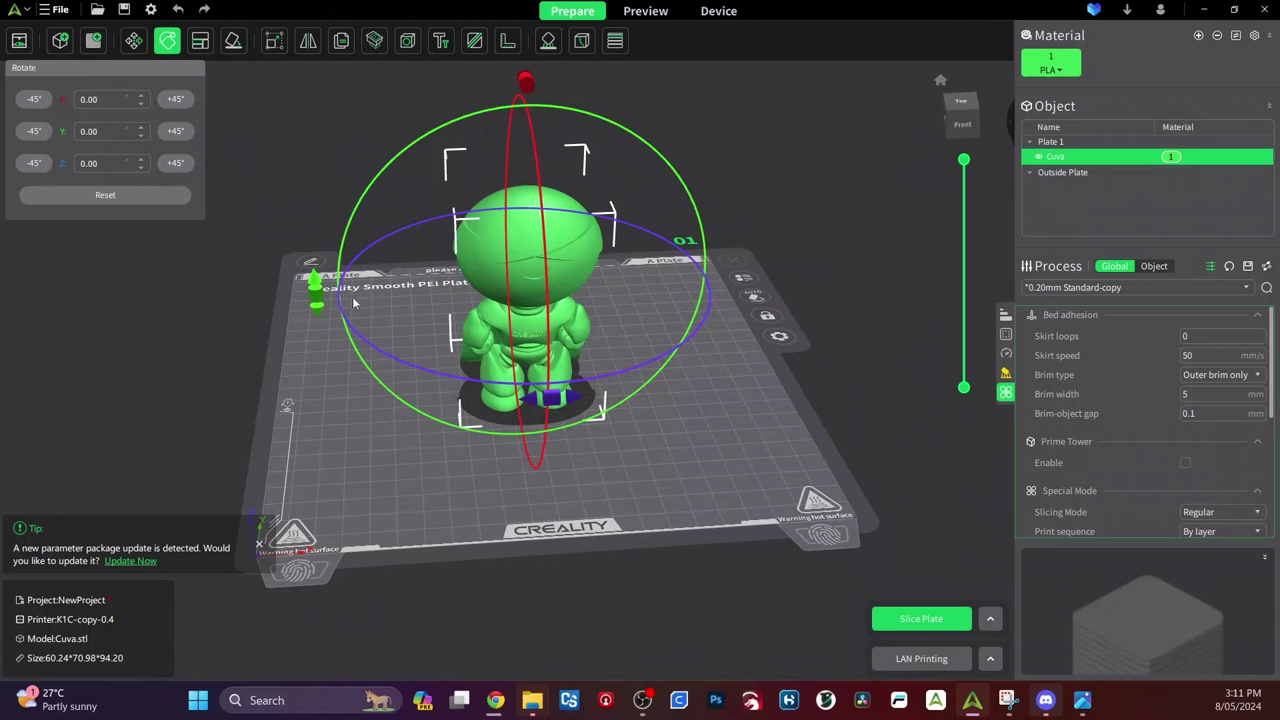
left_click_drag(684, 441, 636, 540)
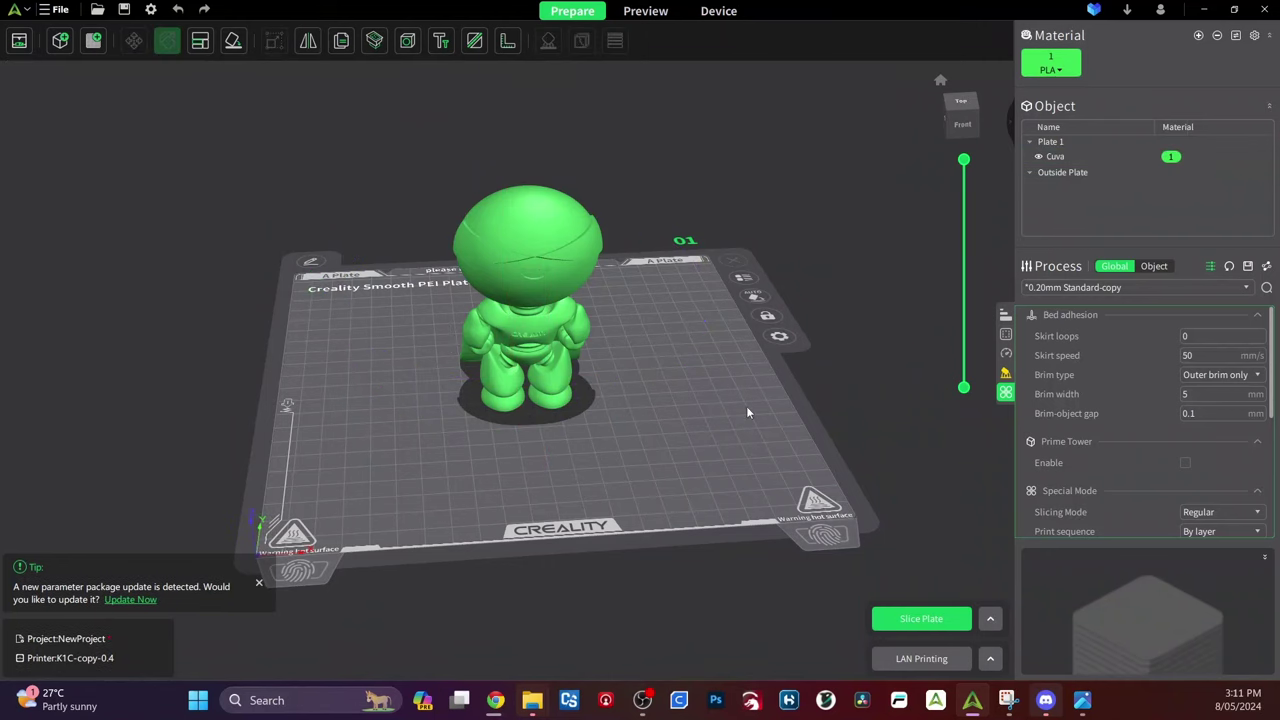
left_click(595, 310)
left_click_drag(768, 348, 763, 387)
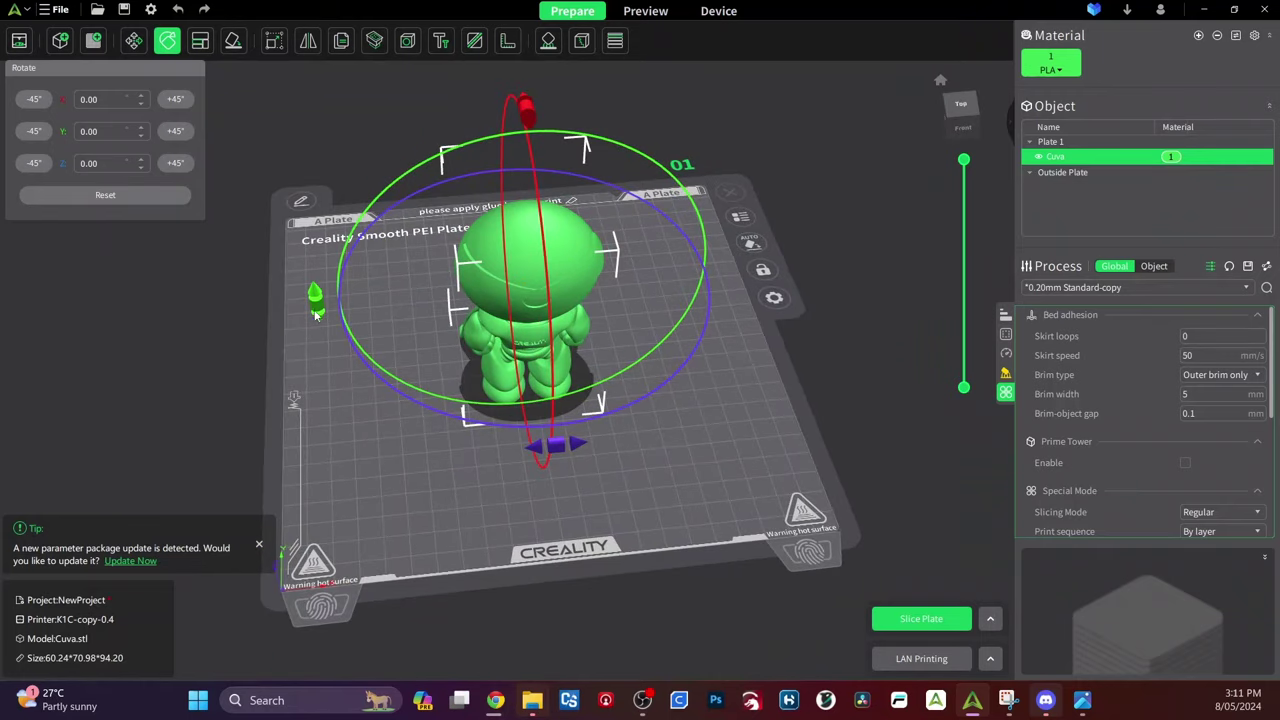
left_click_drag(316, 306, 578, 194)
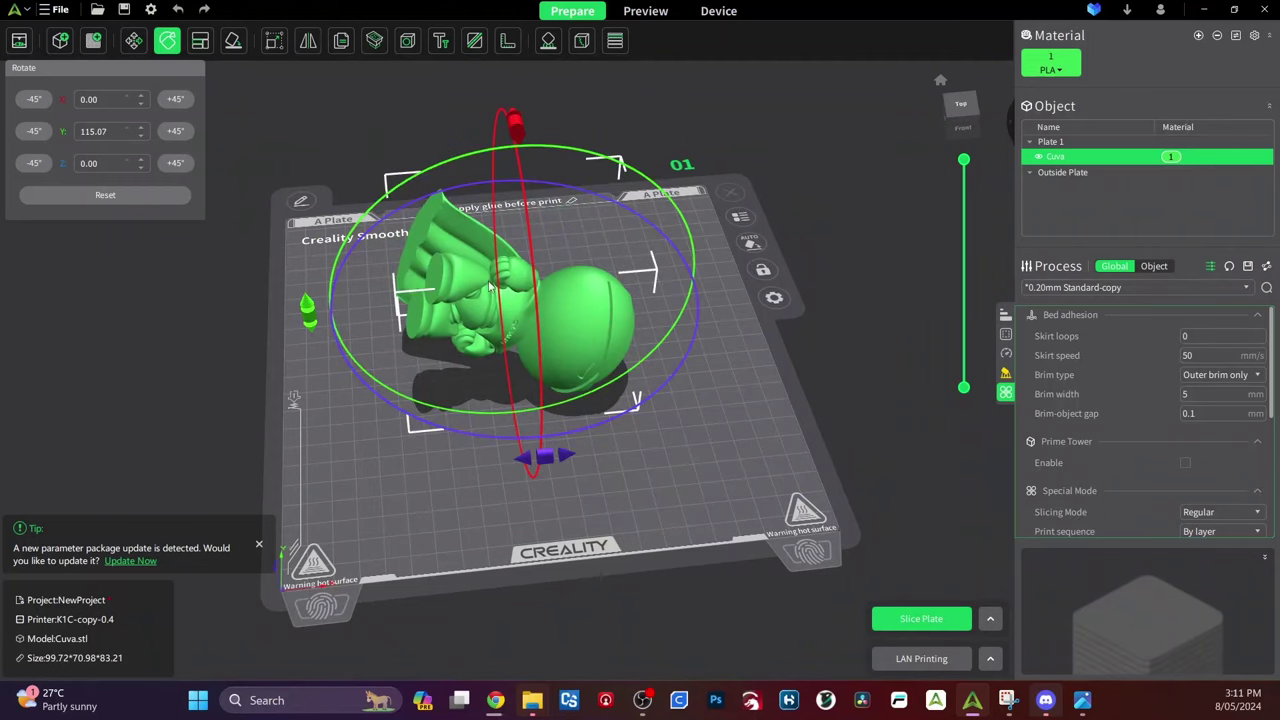
left_click(177, 9)
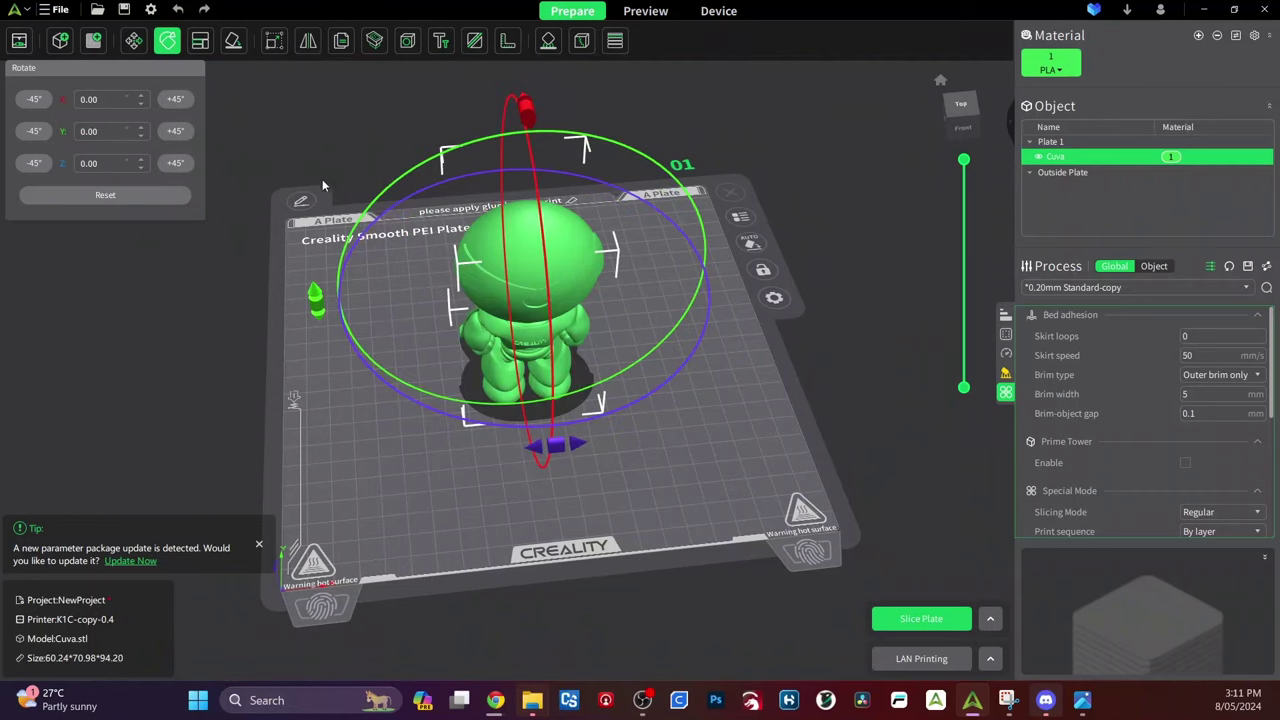
Apply auto-layout to the selected figurine with rotation allowed.
left_click(200, 43)
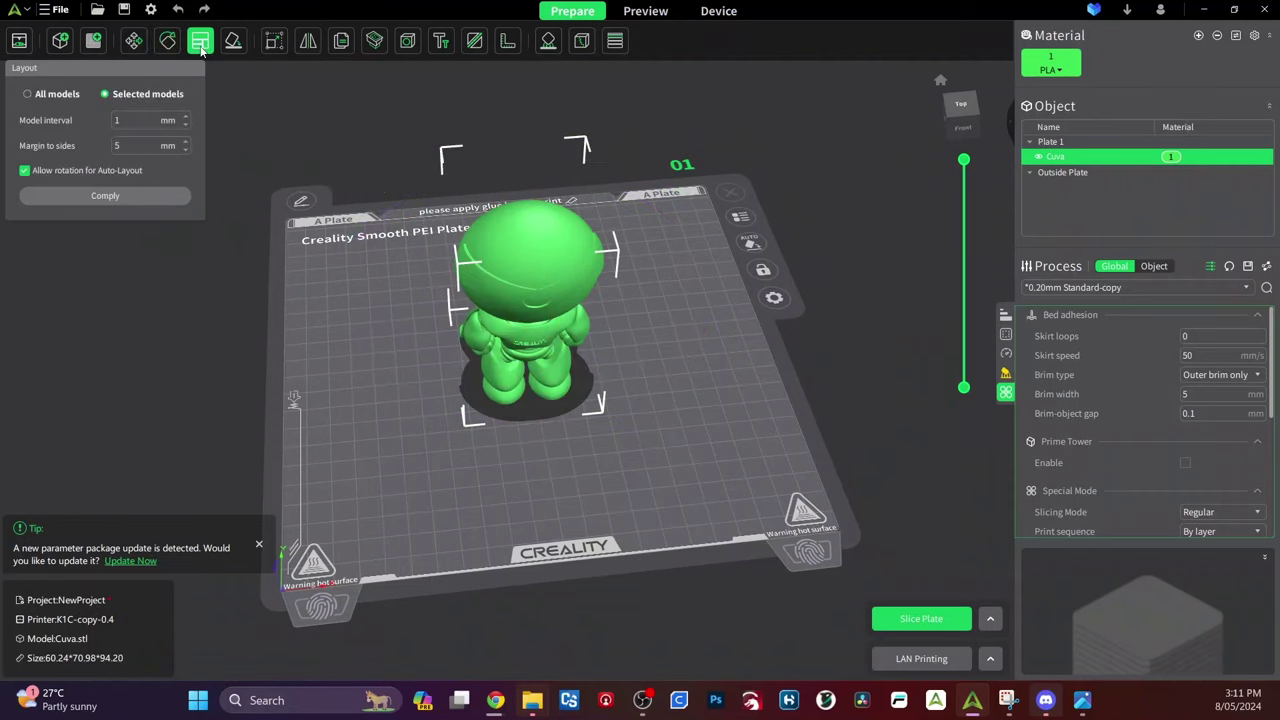
left_click(90, 197)
Lay the figurine flat on the plate using the contact face at the front of its body.
left_click(231, 45)
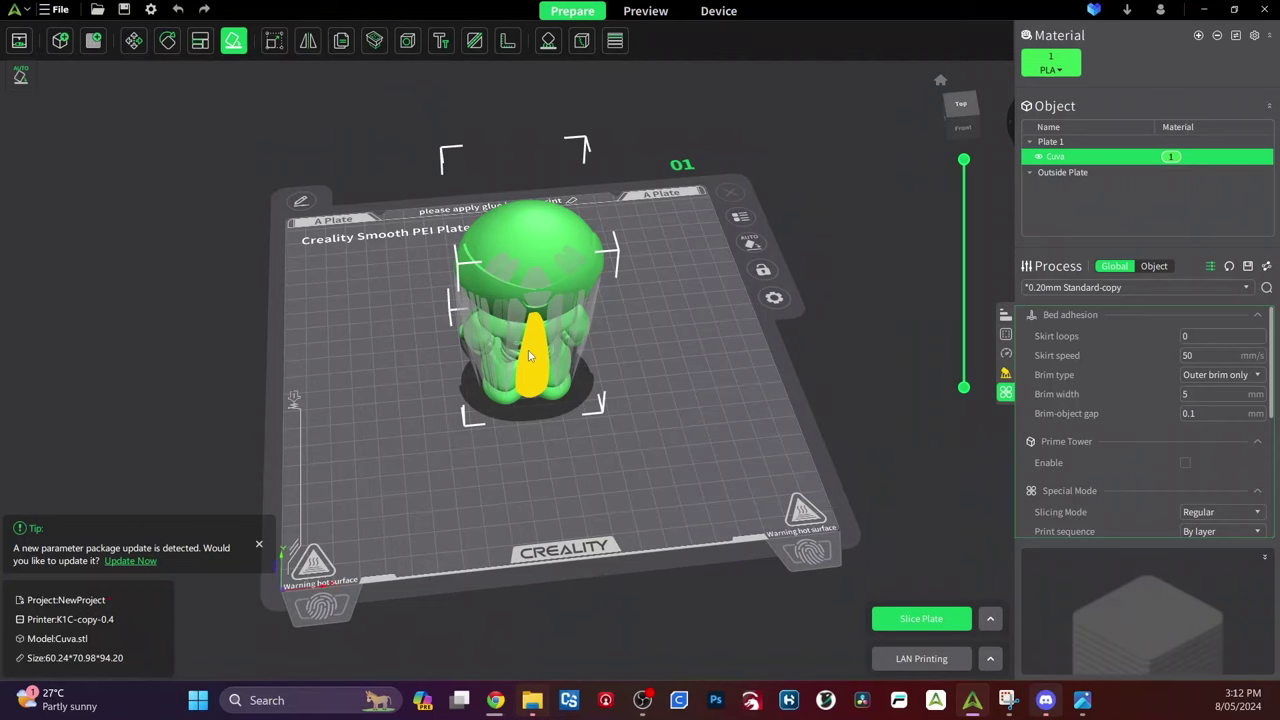
left_click(528, 350)
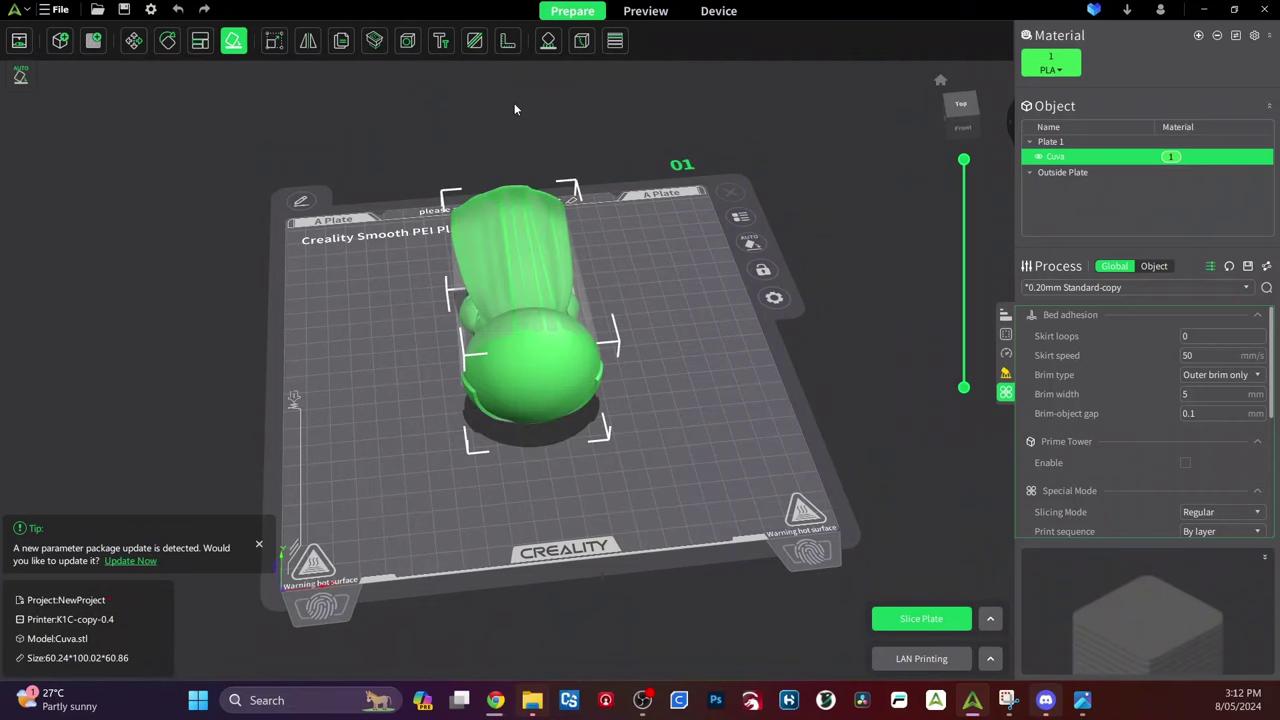
Try laying the figurine on the contact face at its cape side, and undo back to the upright pose.
left_click(495, 247)
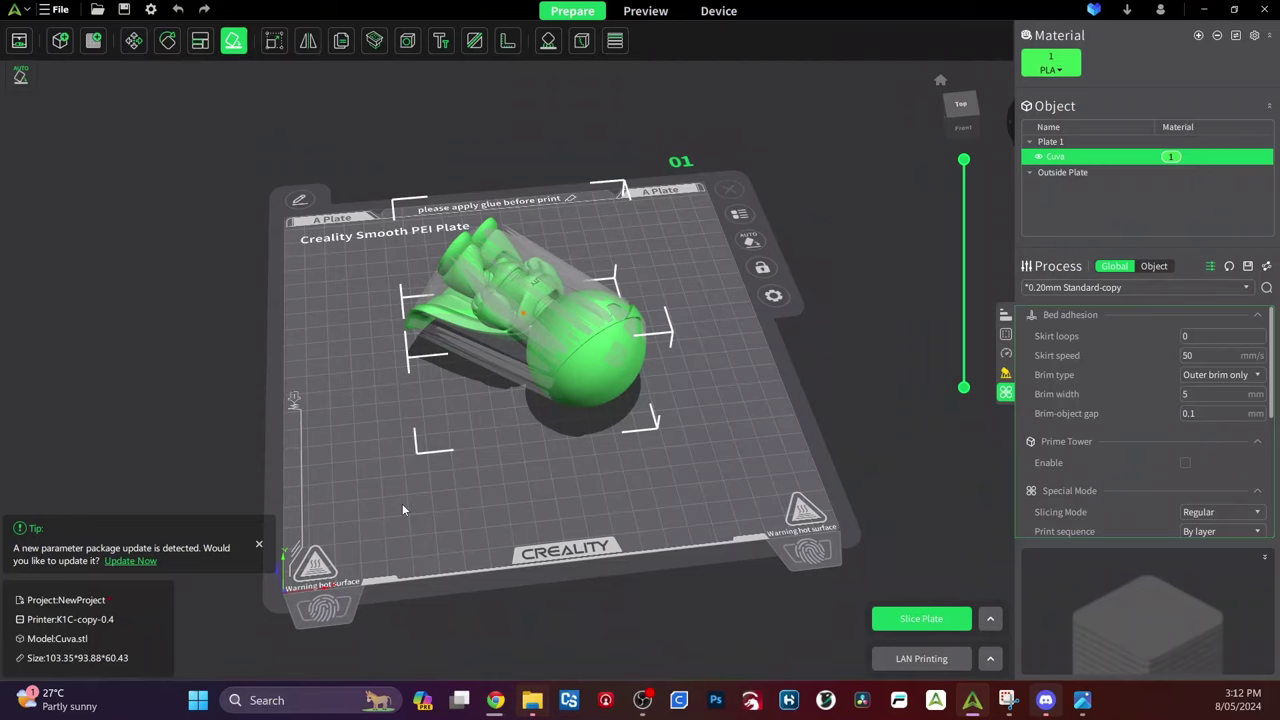
key("ctrl+z")
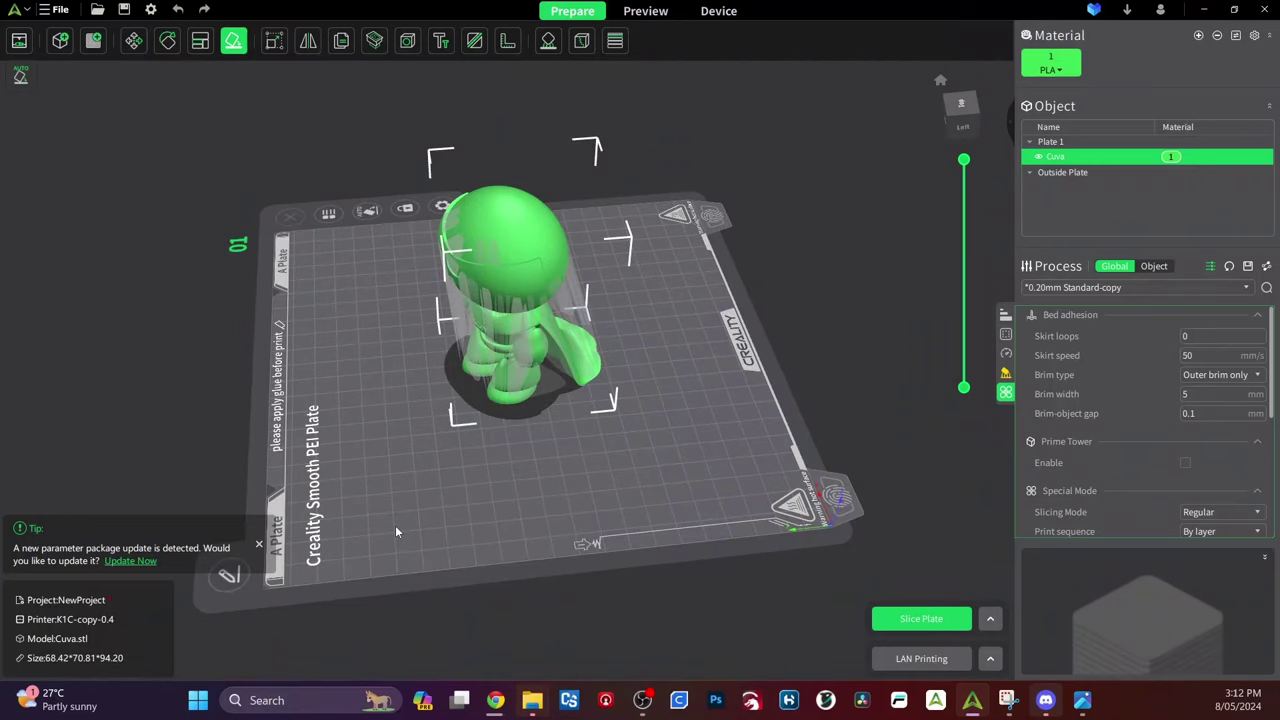
Scale the figurine up uniformly to about 253 %, making it about 239 mm tall while fitting the build volume.
left_click(274, 40)
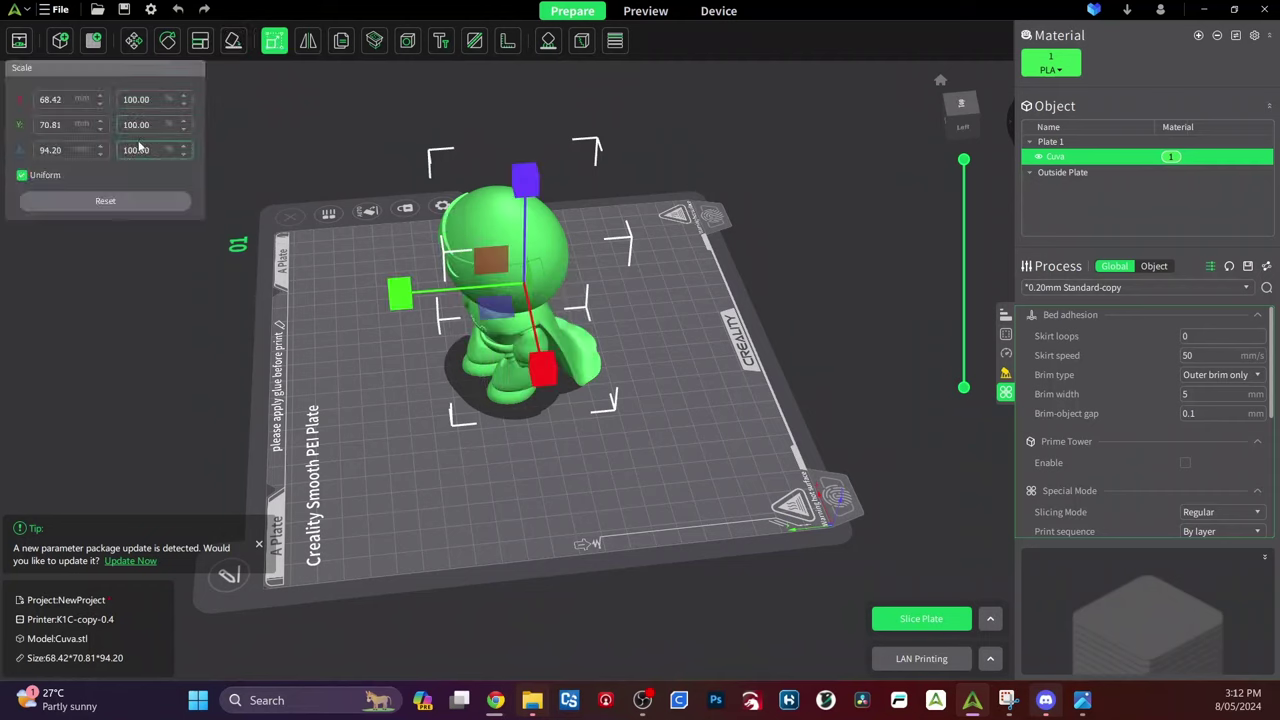
mouse_move(393, 292)
left_mouse_down()
mouse_move(297, 286)
mouse_move(360, 288)
mouse_move(224, 324)
mouse_move(355, 294)
mouse_move(388, 300)
left_mouse_up()
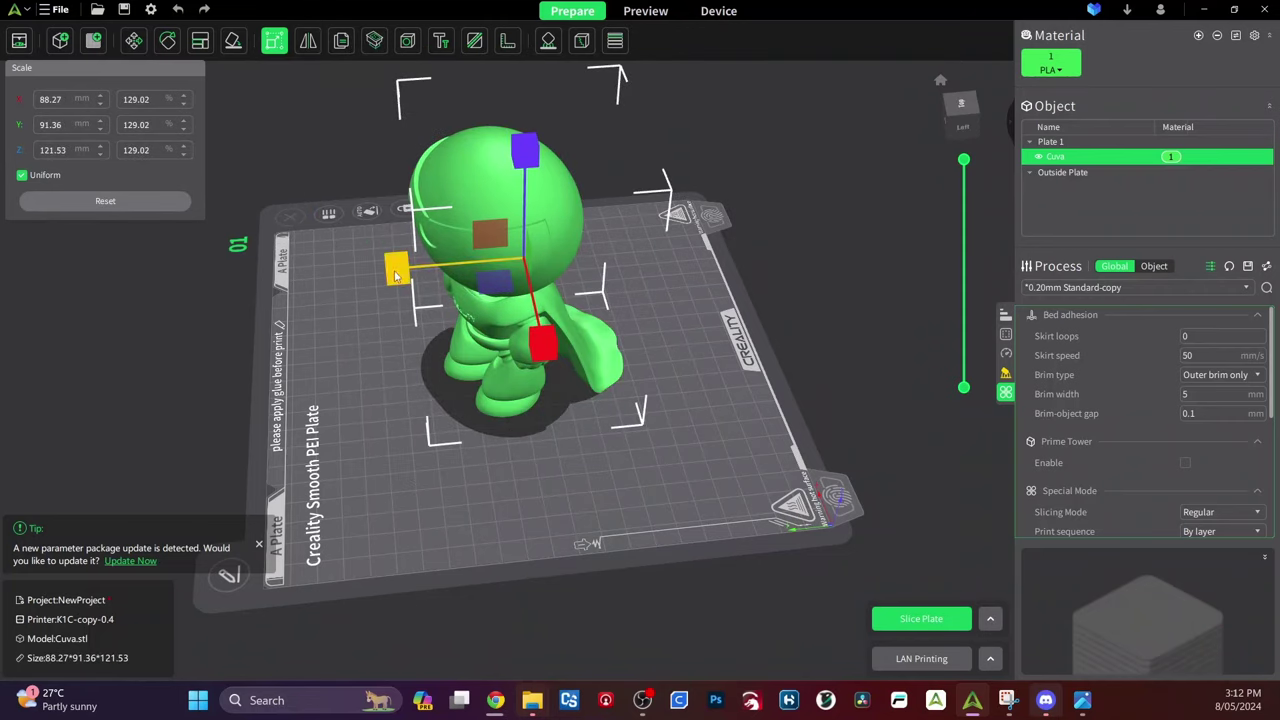
left_click_drag(393, 276, 287, 316)
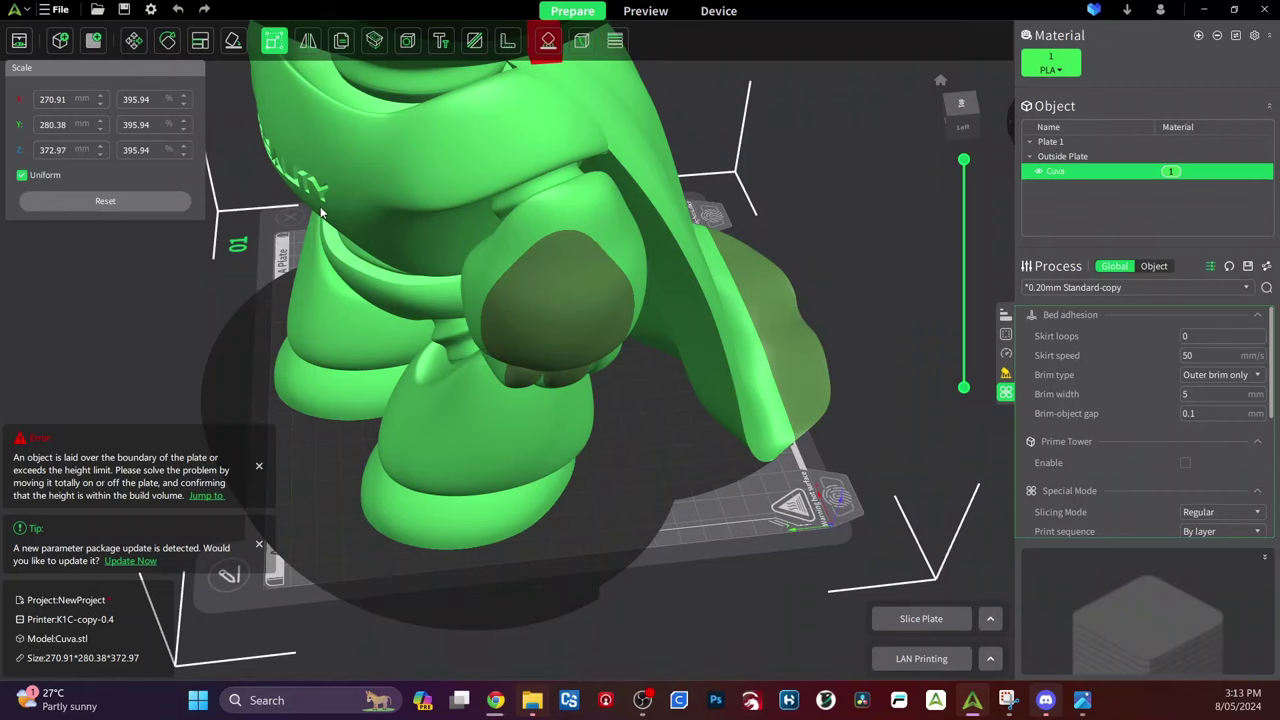
scroll(335, 212, "down", 3)
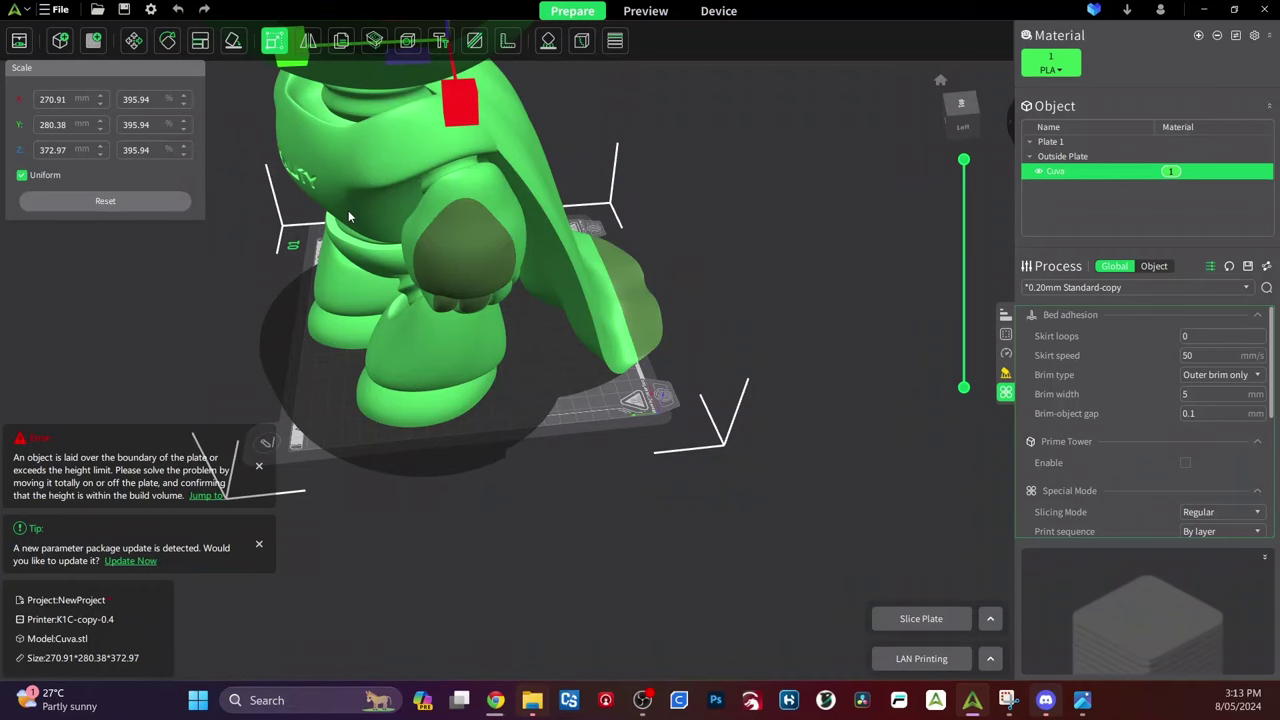
scroll(348, 210, "up", 5)
left_click_drag(346, 334, 355, 346)
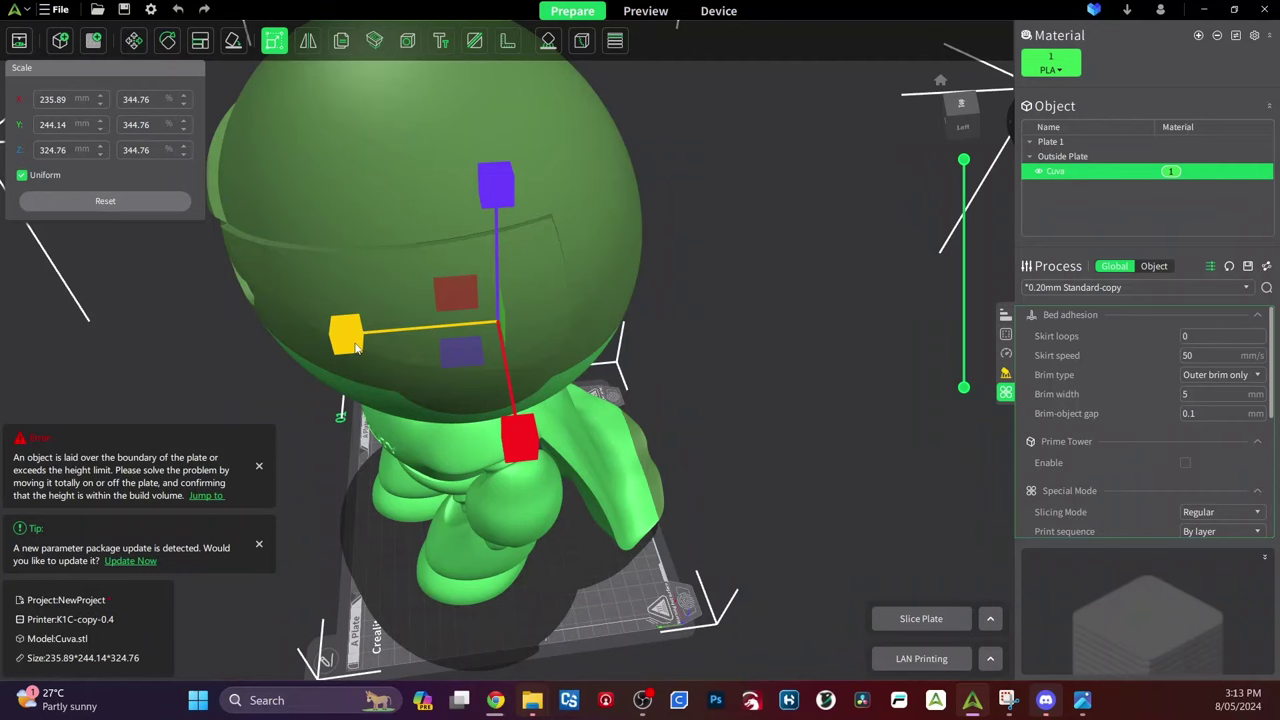
left_click_drag(355, 347, 577, 413)
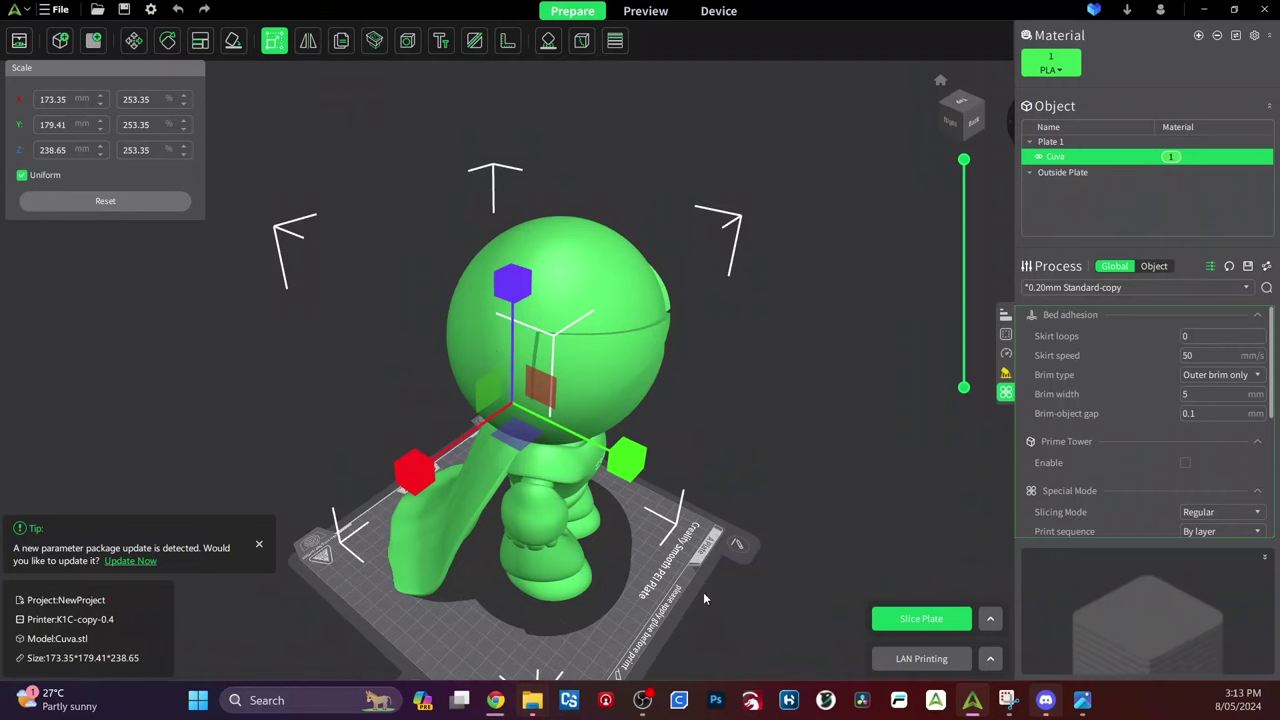
left_click_drag(703, 592, 127, 104)
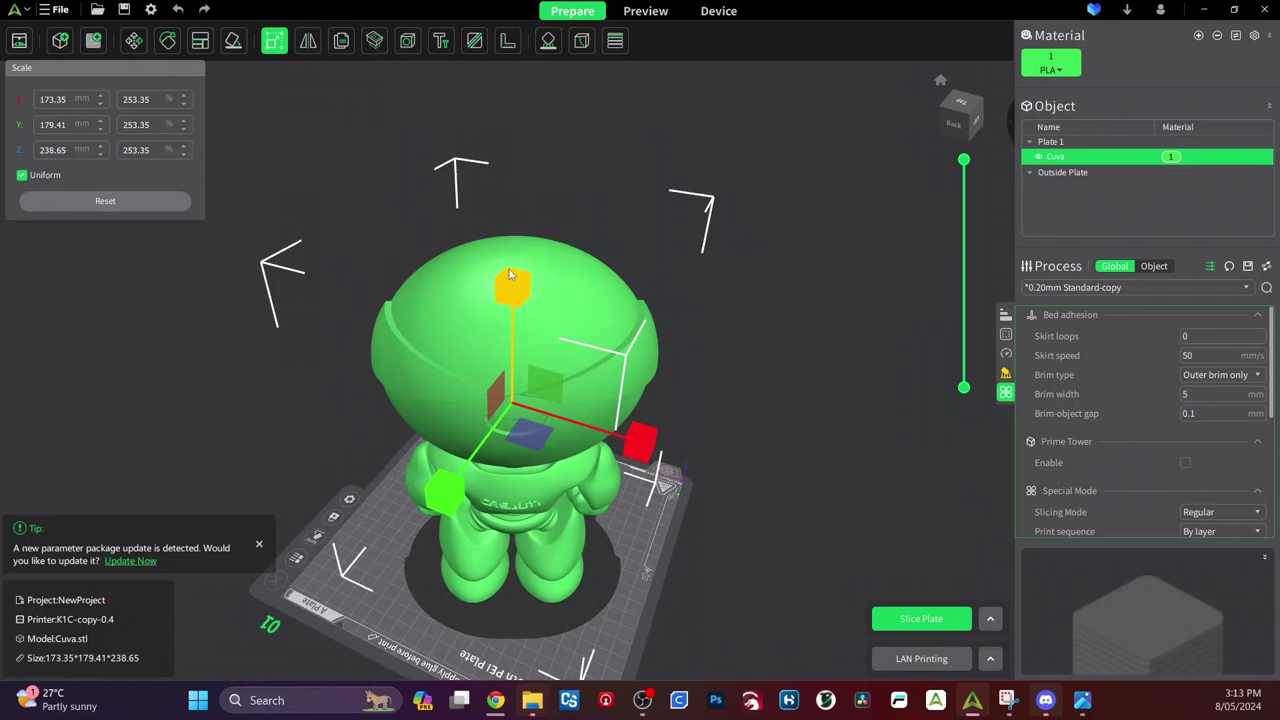
Try mirroring the figurine along the X axis, checking the chest lettering, and mirror it back.
left_click(312, 46)
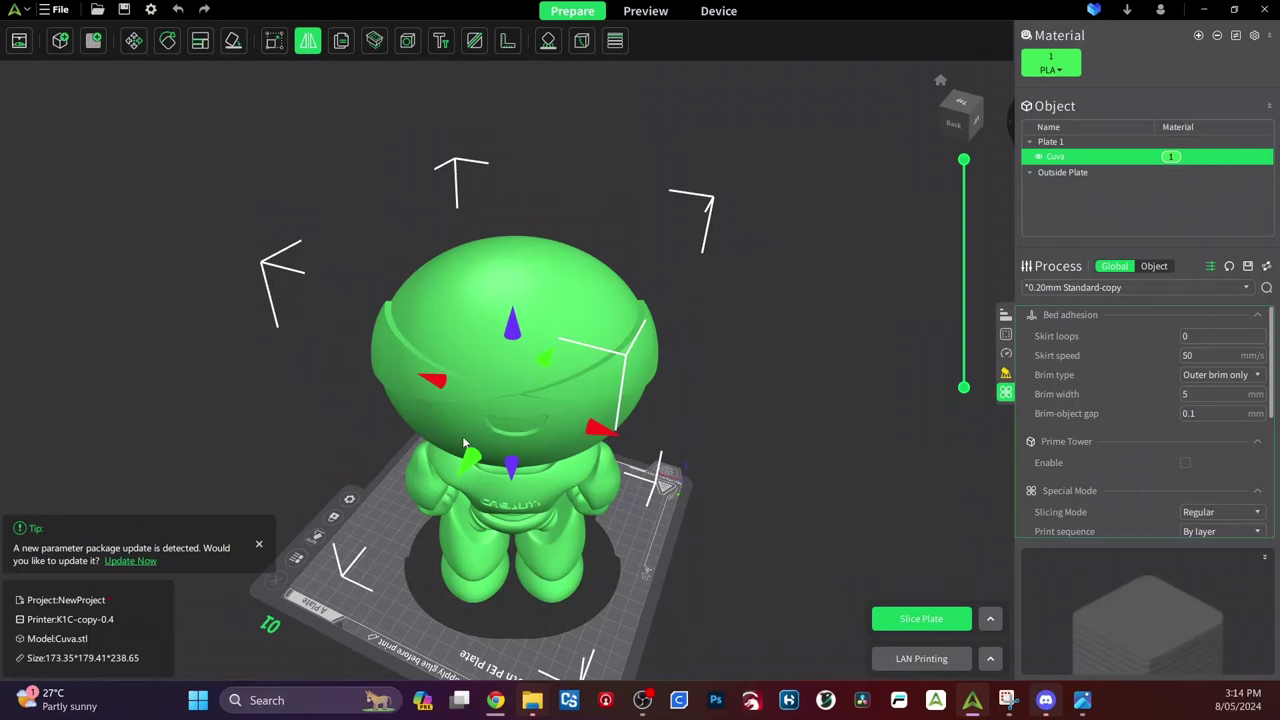
left_click(434, 381)
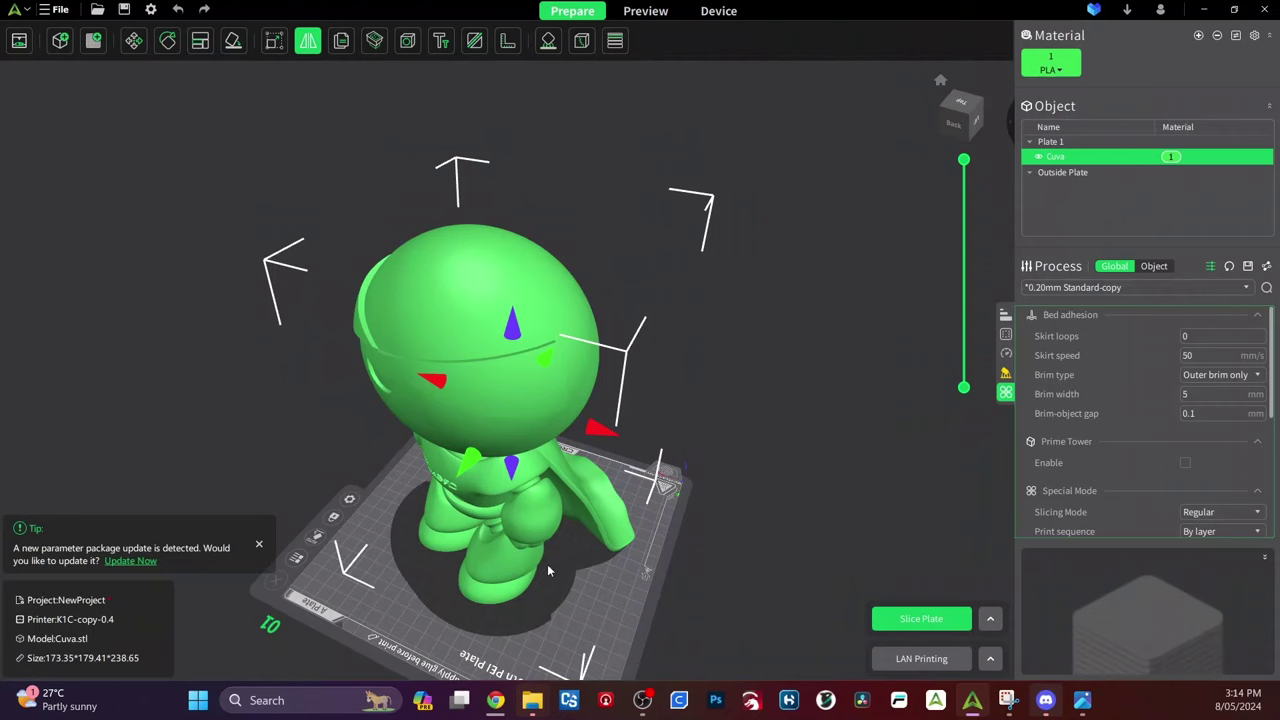
left_click_drag(555, 570, 650, 490)
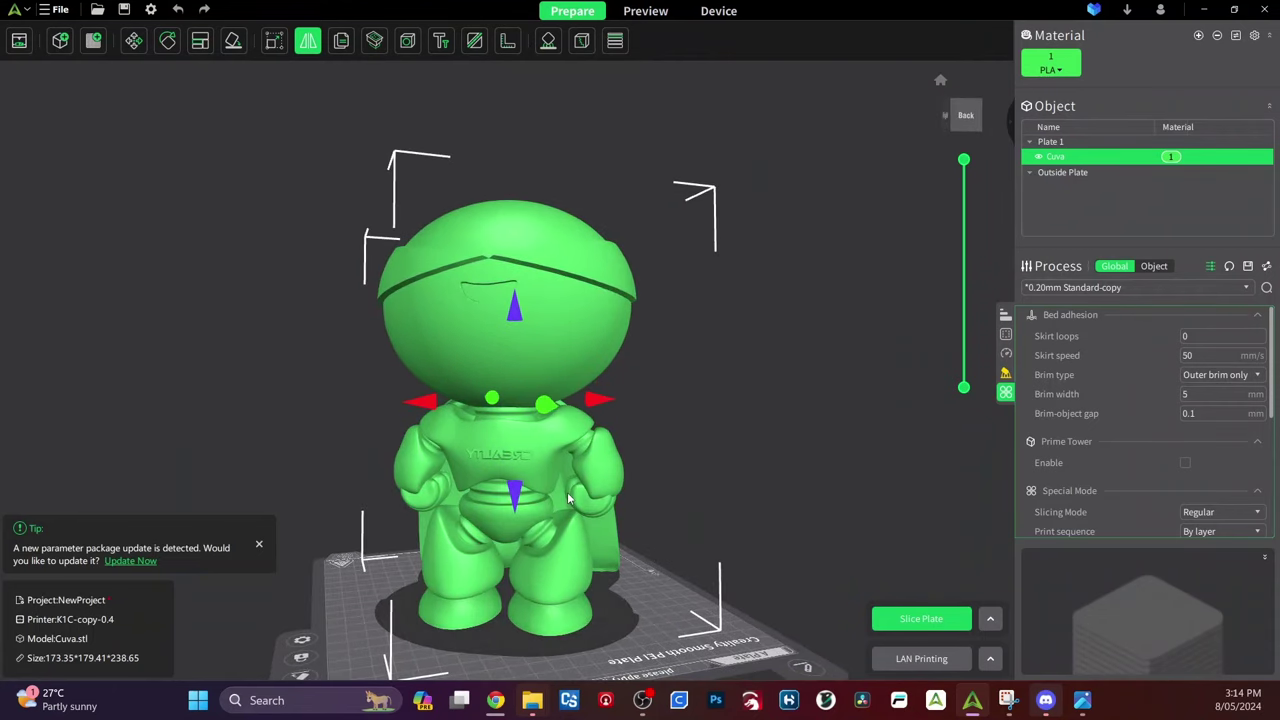
scroll(511, 459, "up", 5)
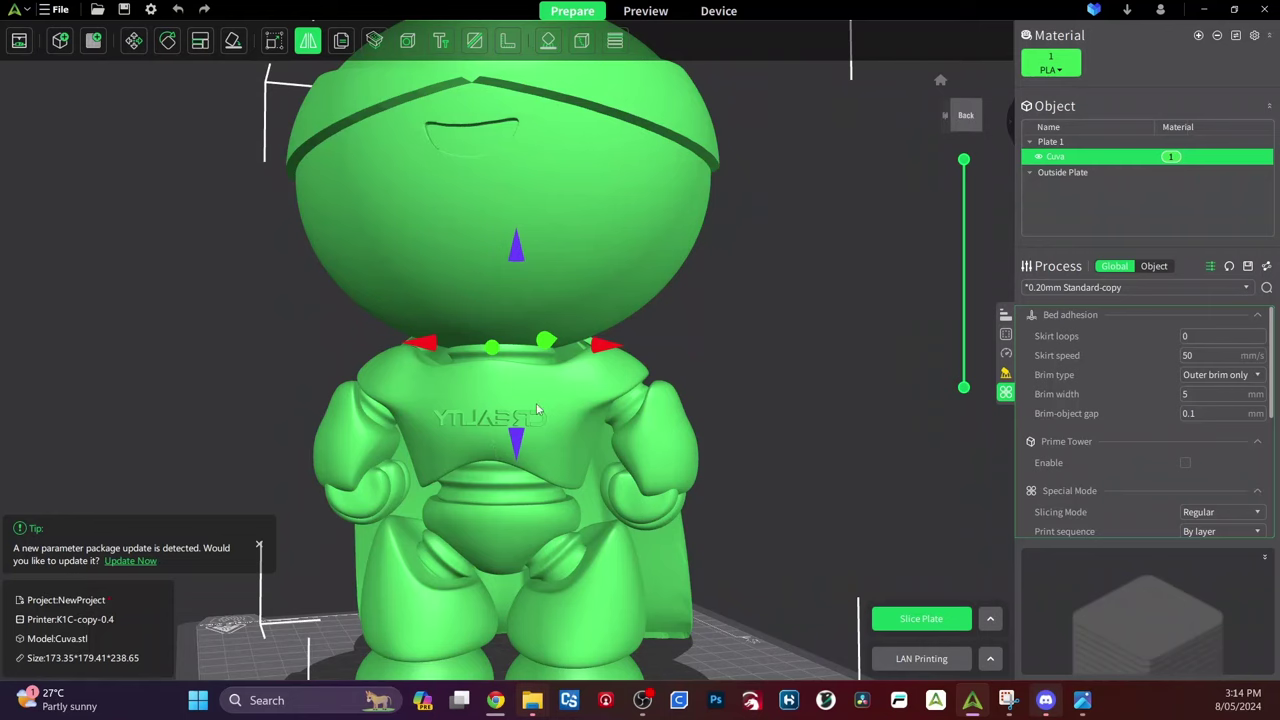
left_click(603, 347)
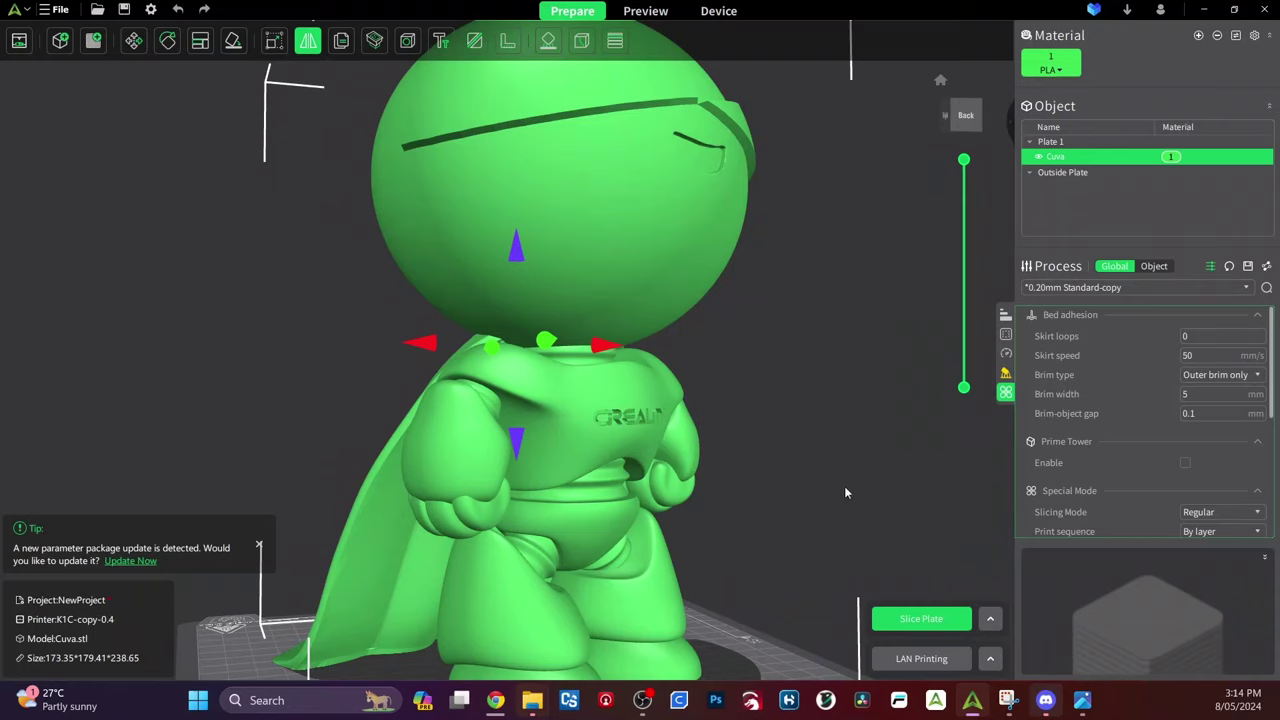
left_click_drag(845, 492, 699, 461)
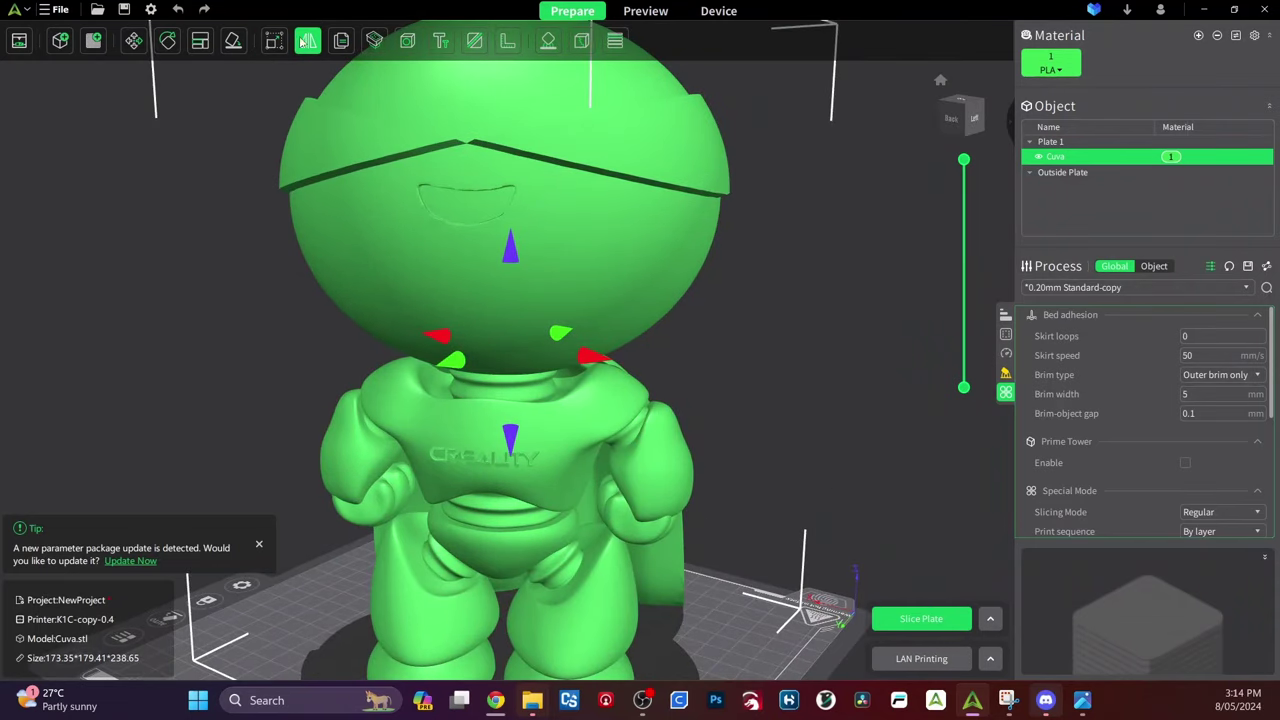
Clone the figurine once.
left_click(337, 50)
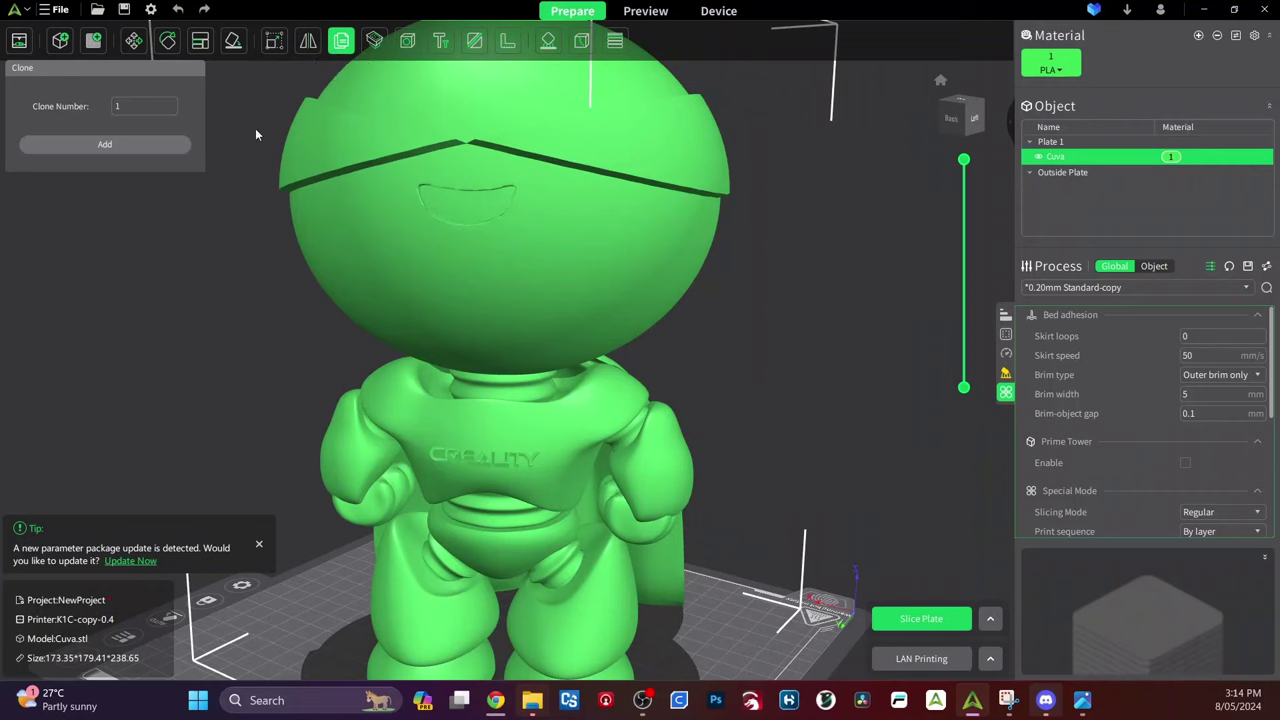
left_click(158, 150)
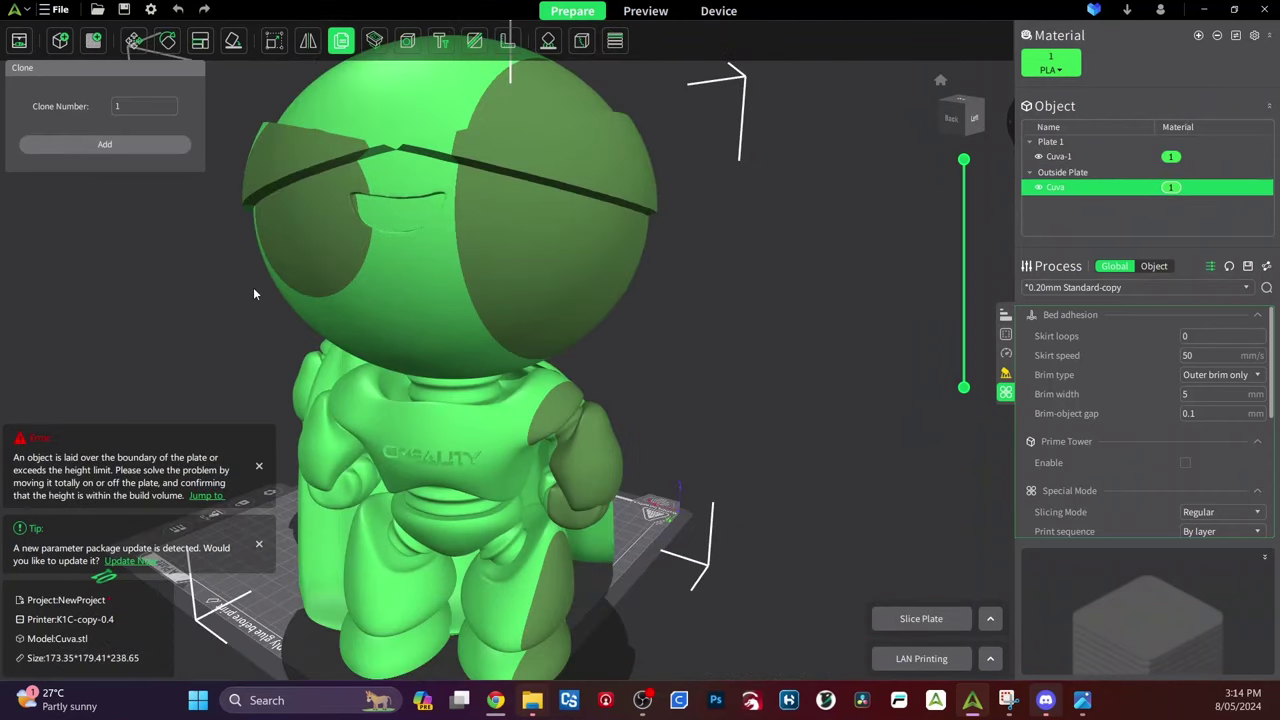
left_click_drag(253, 293, 446, 430)
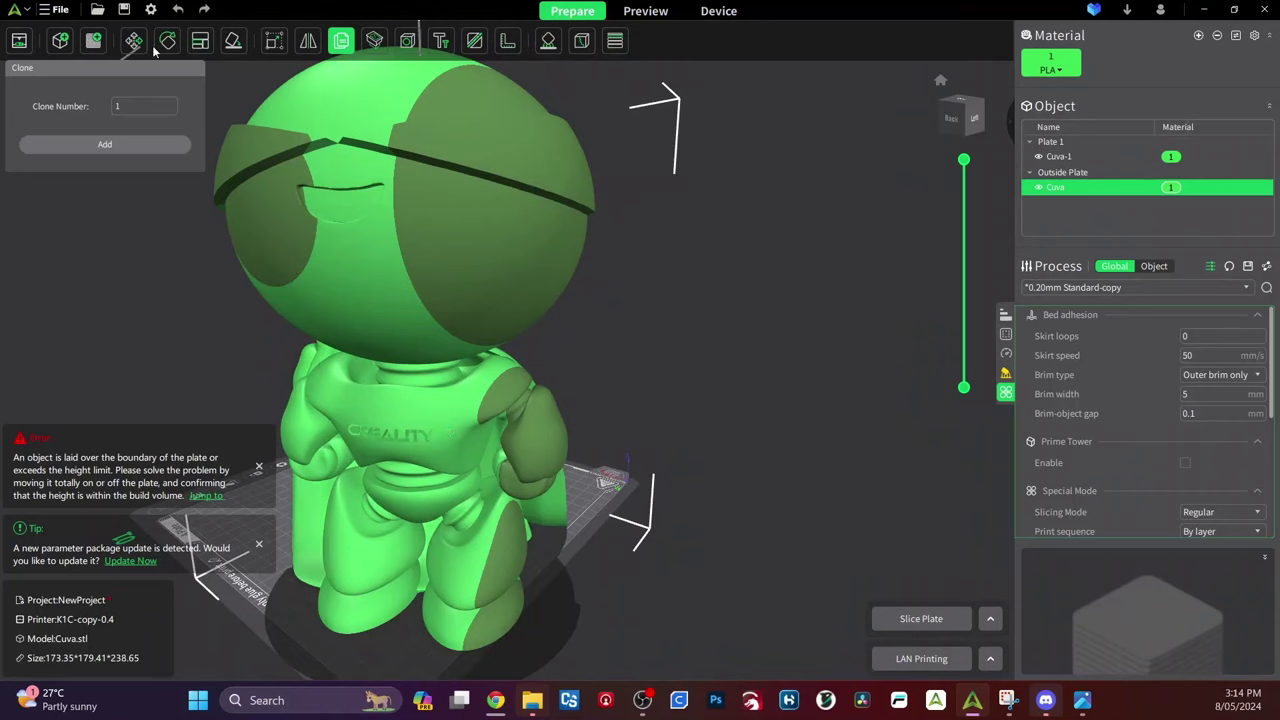
Scale both figurines down uniformly, the original to about 79 mm tall and the clone to about 126 mm tall.
left_click(275, 41)
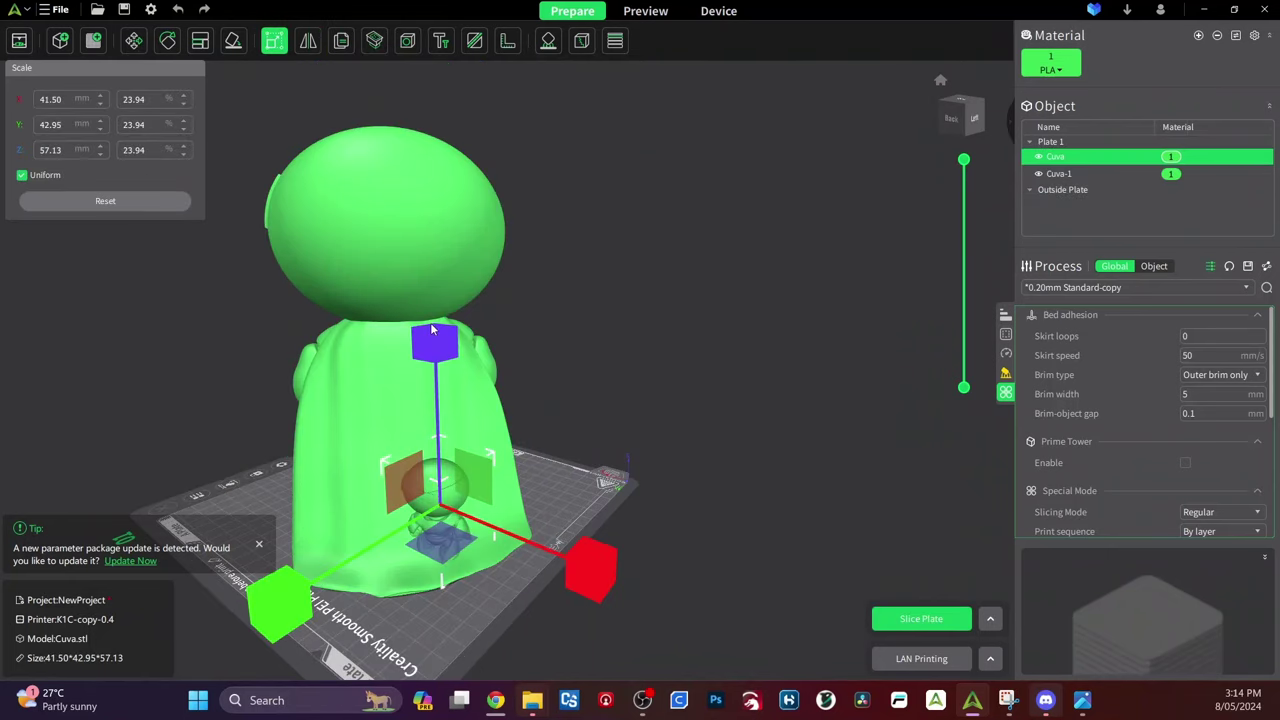
left_click(430, 322)
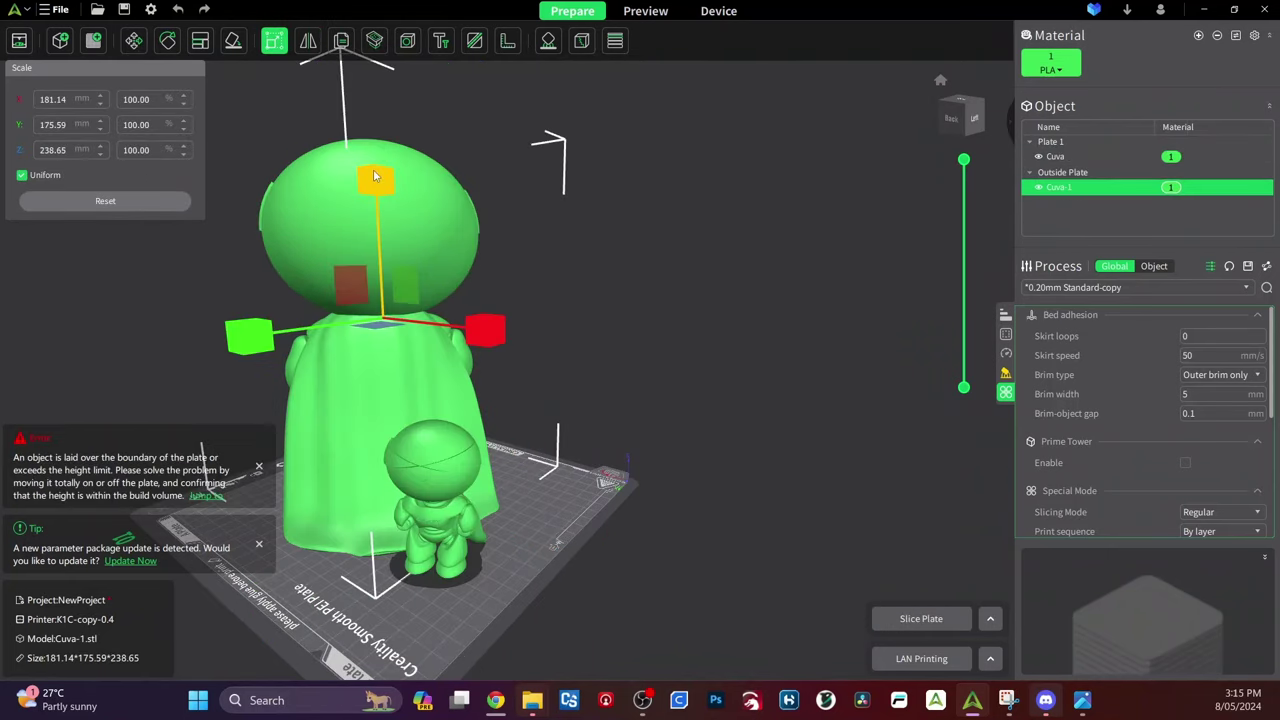
left_click_drag(374, 172, 378, 250)
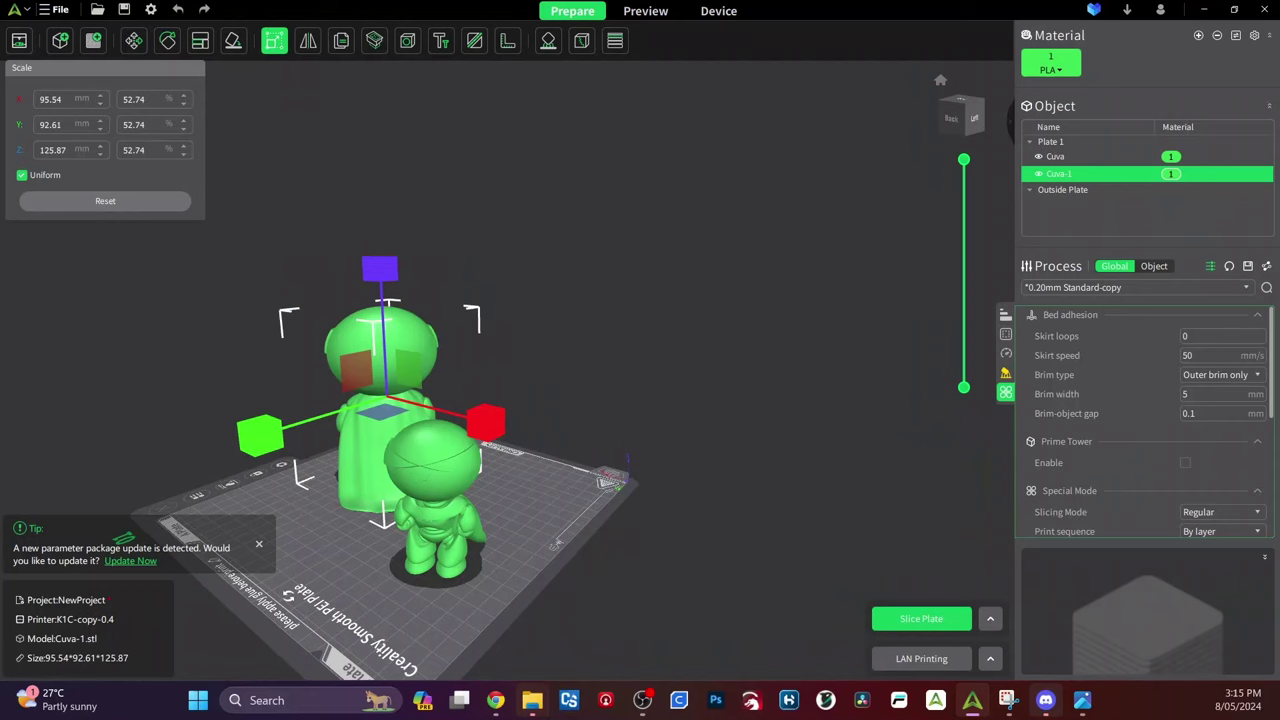
left_click_drag(640, 250, 40, 67)
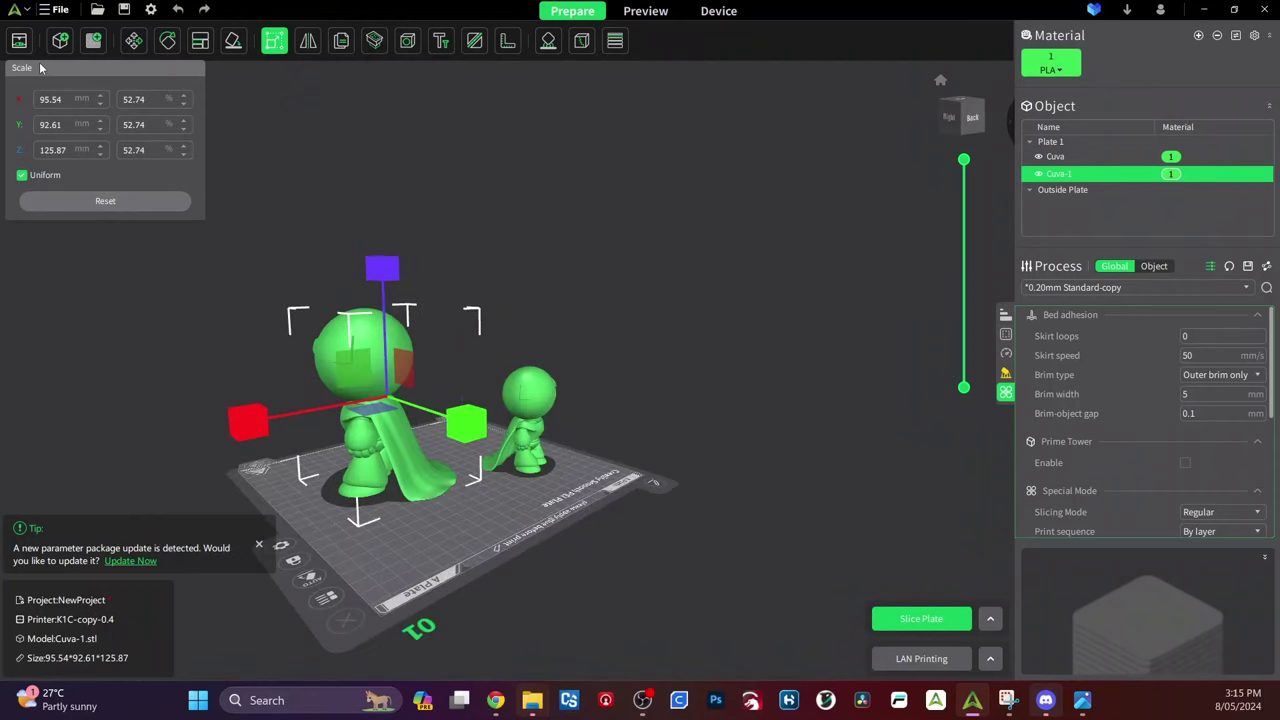
Move the smaller figurine onto the larger one, and separate them with auto-layout of the selected model, rotation allowed.
left_click(133, 40)
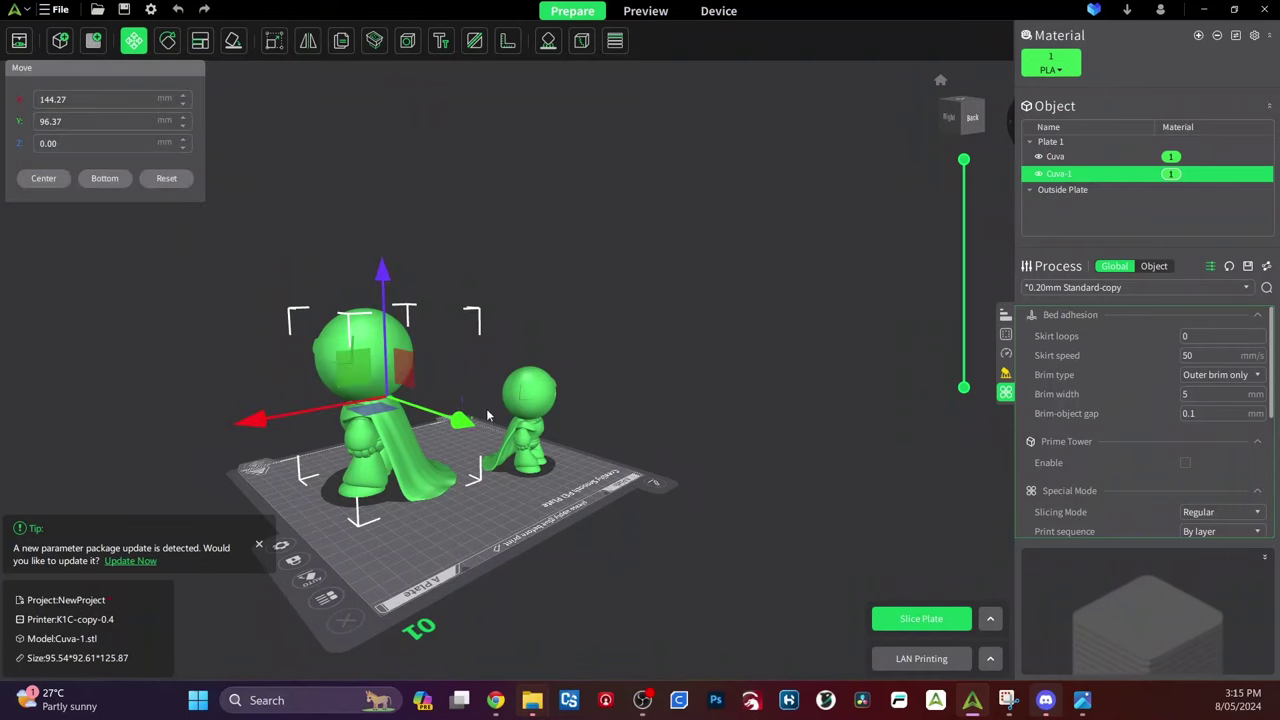
left_click(522, 435)
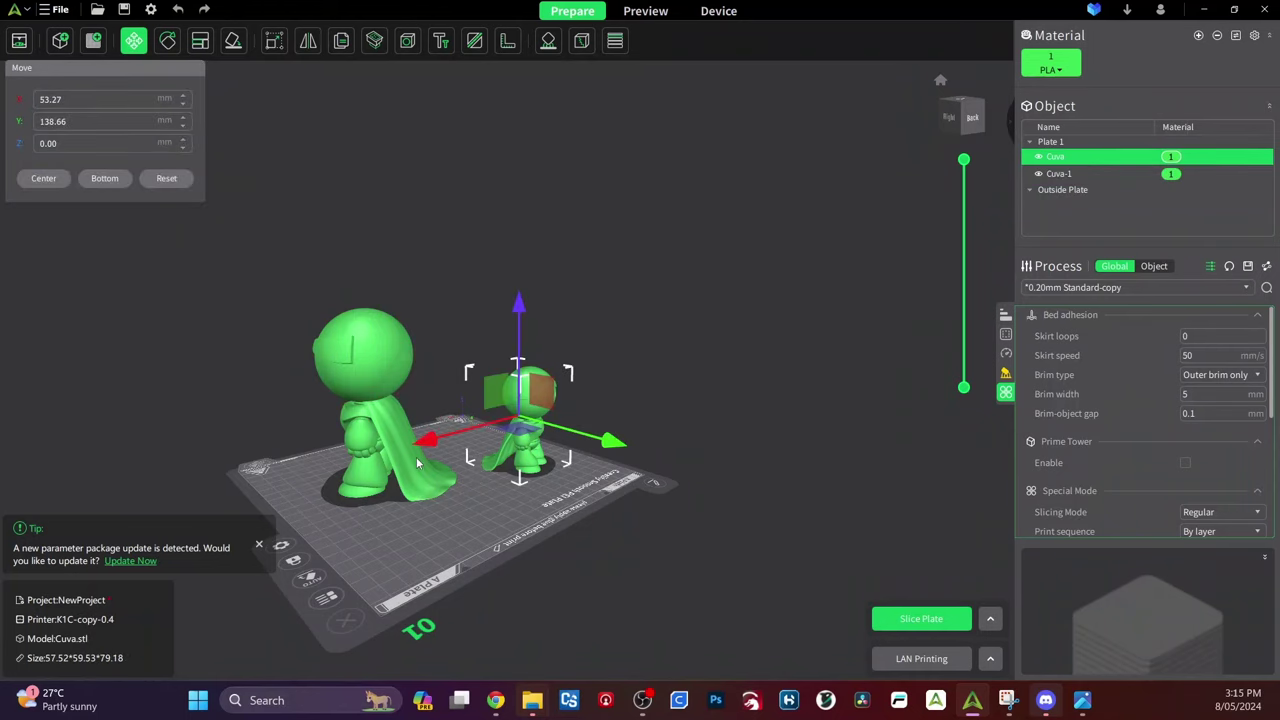
left_click_drag(460, 477, 311, 486)
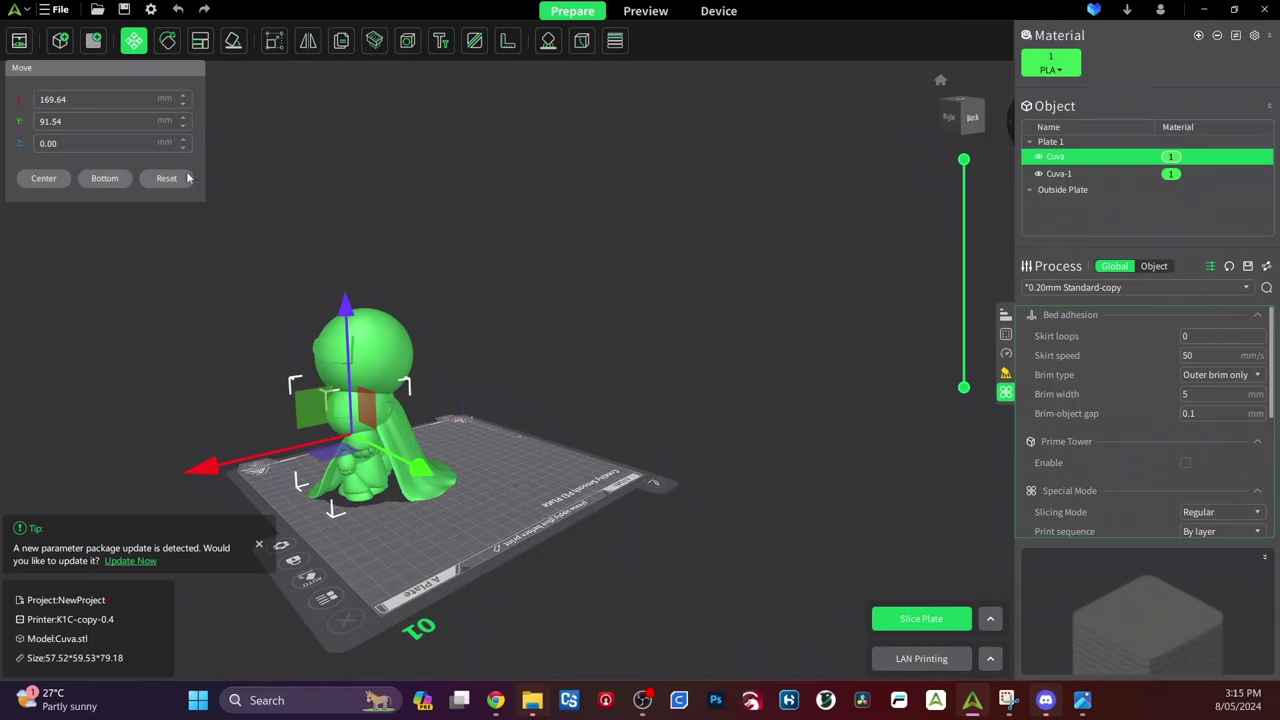
left_click(201, 48)
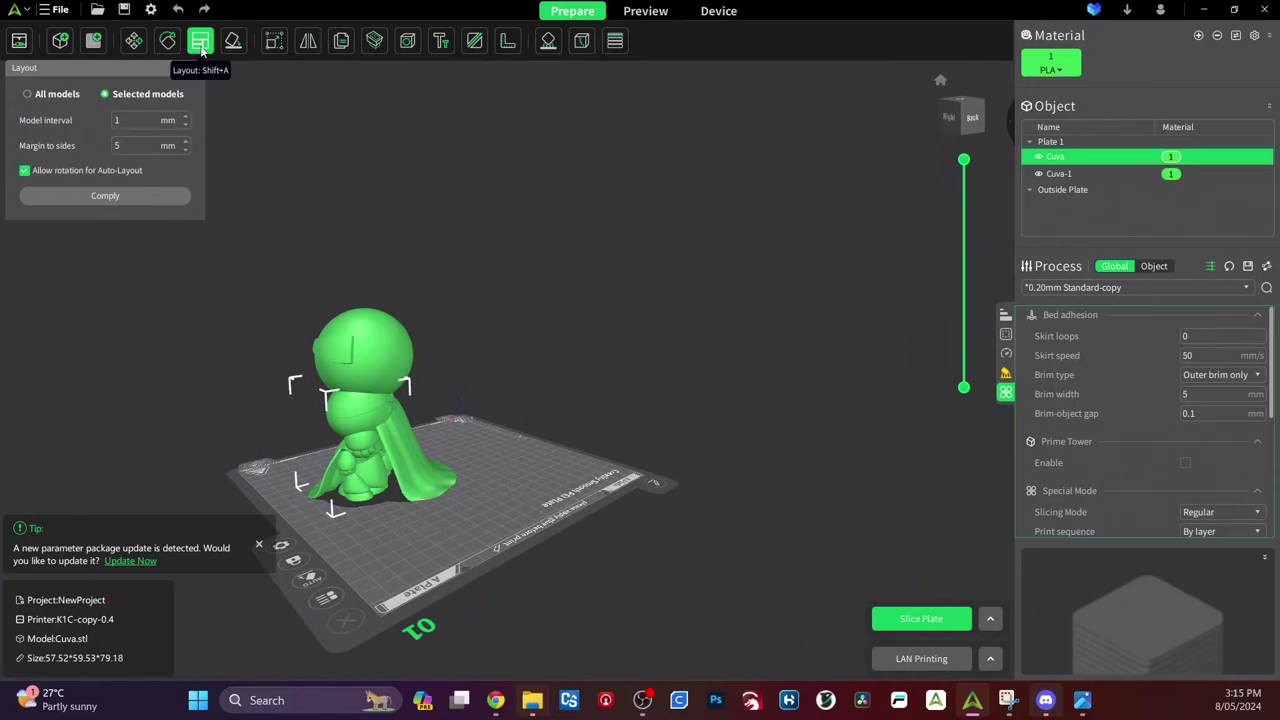
left_click(123, 195)
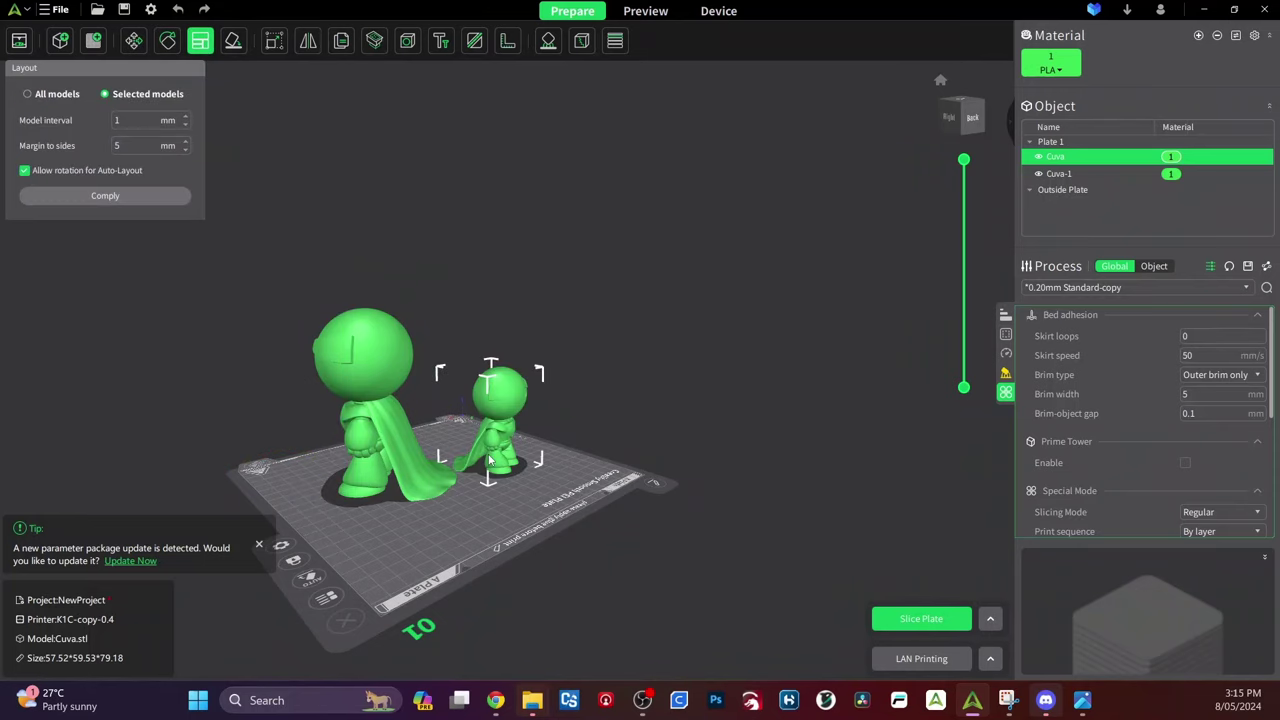
Delete the smaller figurine and move the remaining one to about X 86 mm and Y 116 mm.
left_click_drag(474, 529, 453, 538)
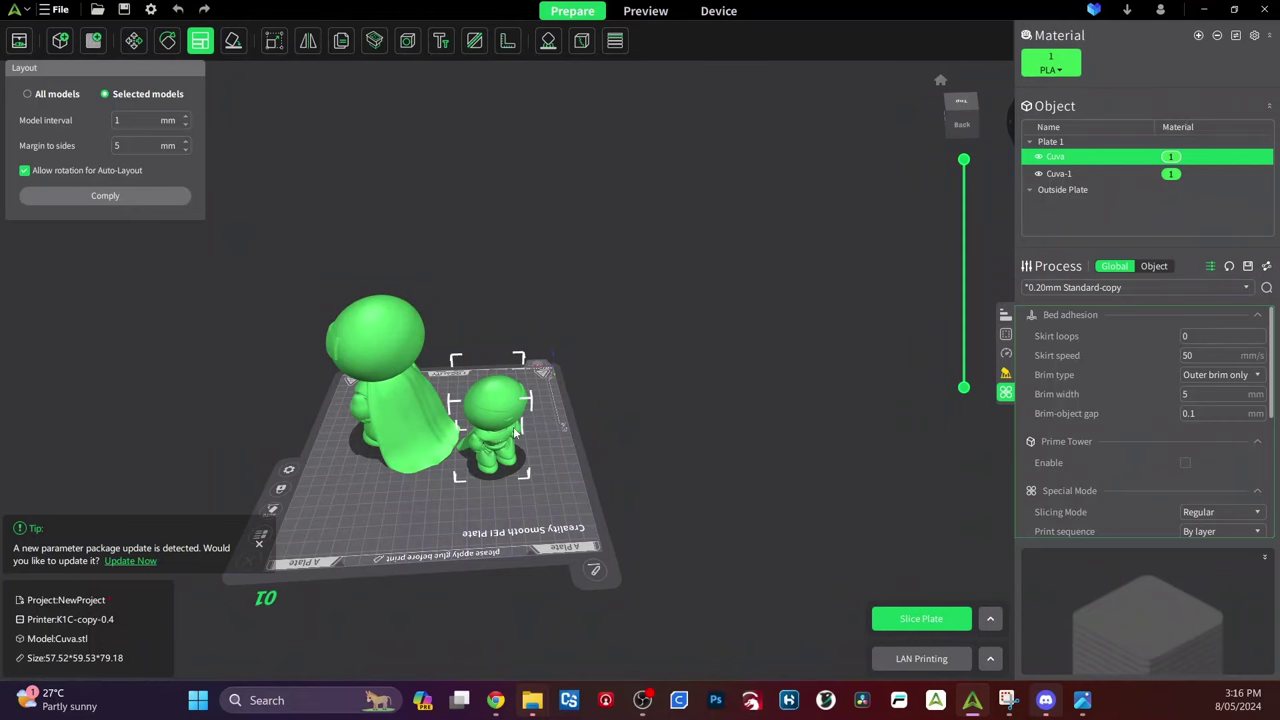
key("Delete")
left_click_drag(345, 333, 420, 338)
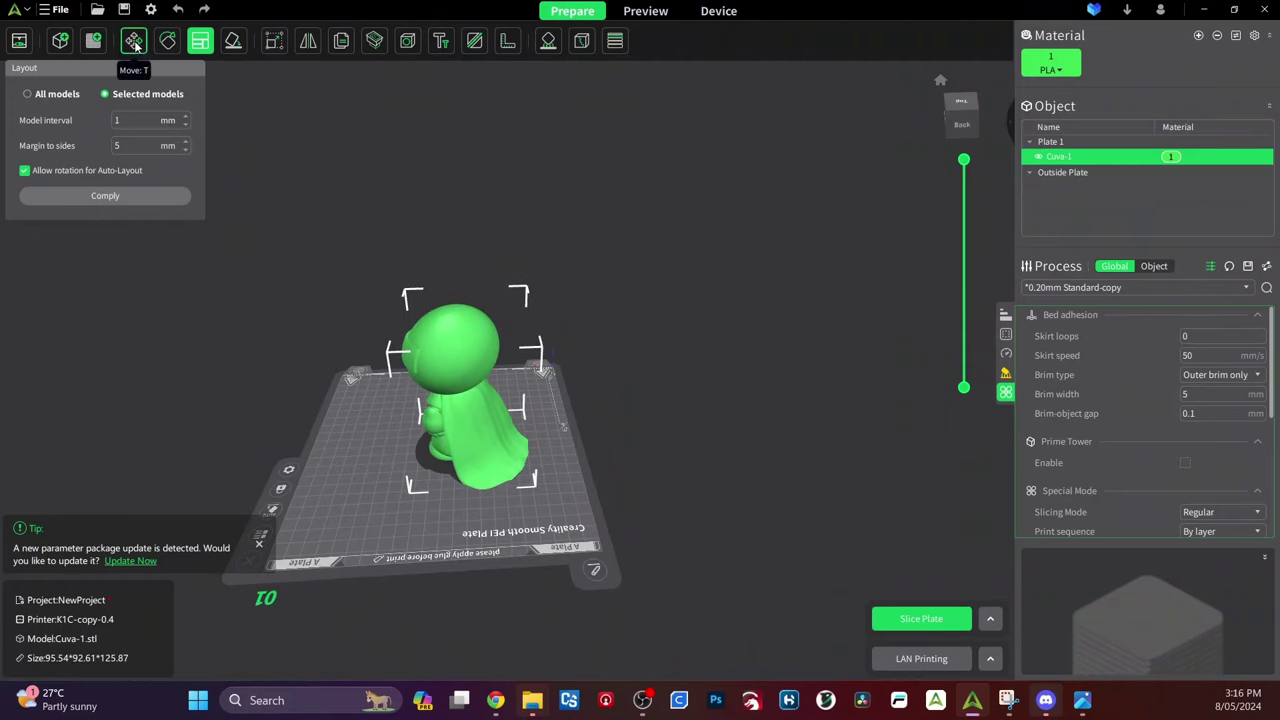
left_click(136, 44)
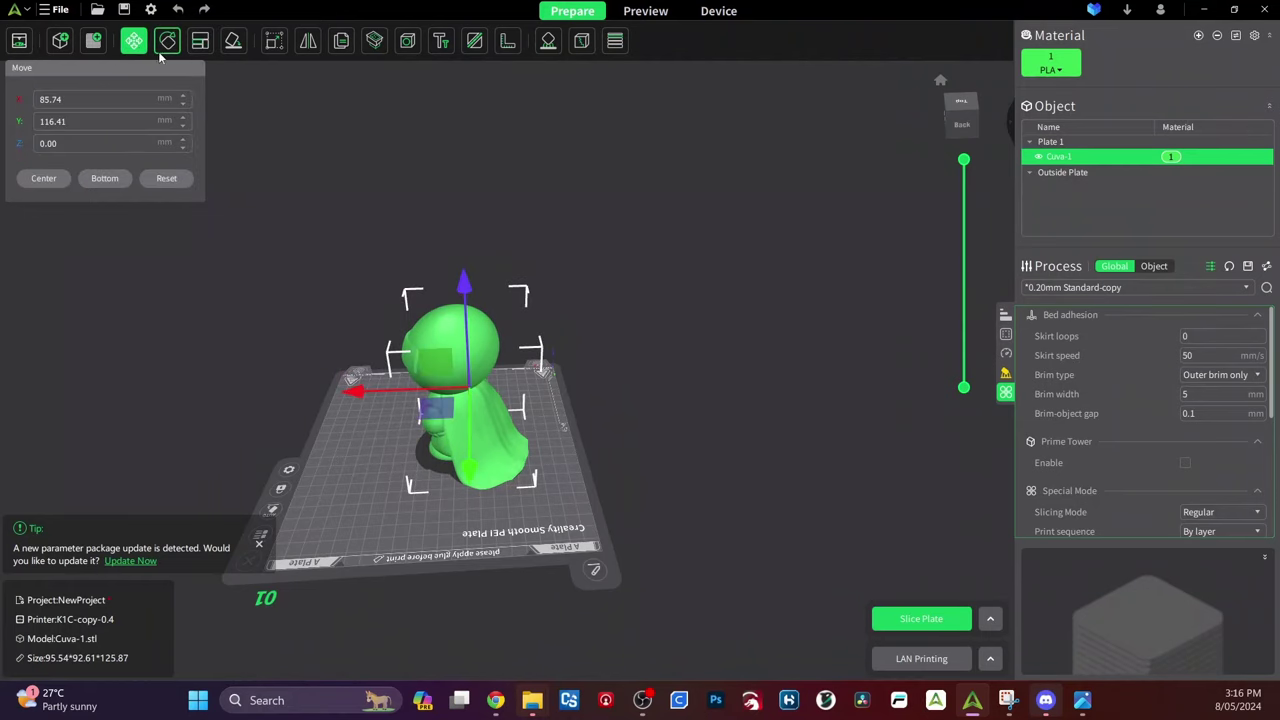
Scale the remaining figurine up uniformly to about 134 %, about 319 mm tall, and reposition it over the plate.
left_click(266, 44)
left_click_drag(463, 278, 505, 115)
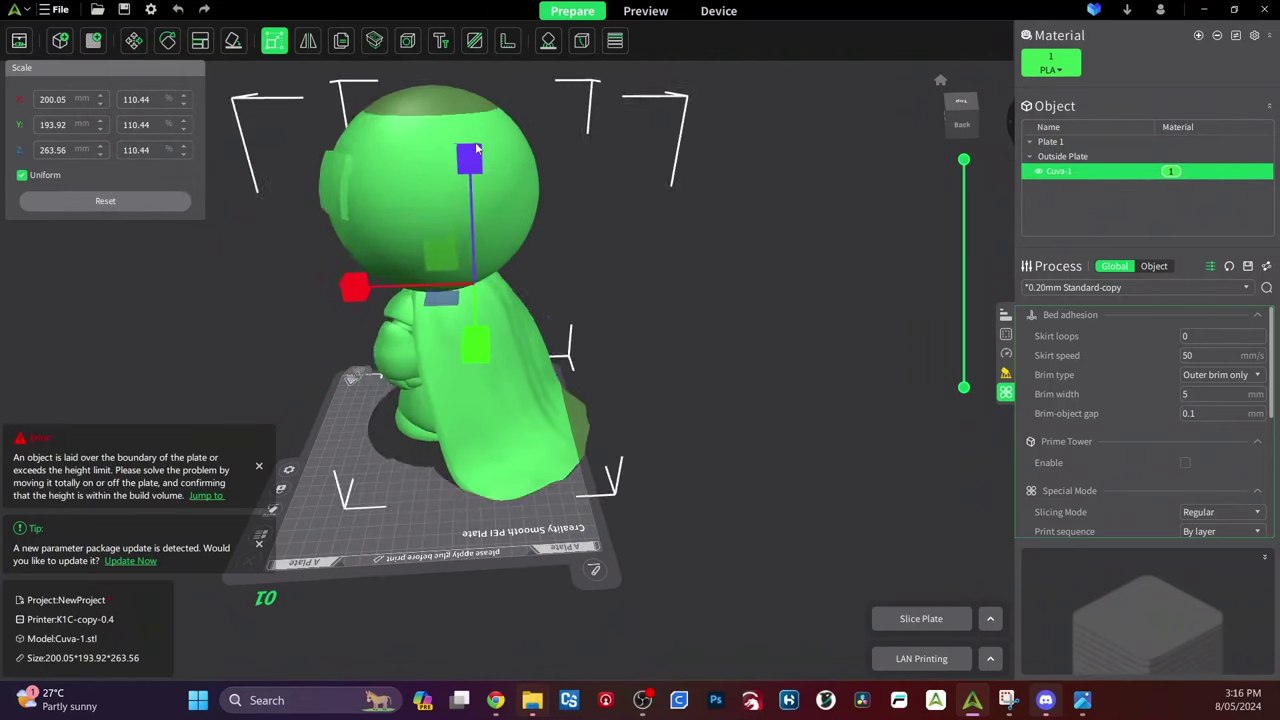
left_click_drag(485, 114, 490, 85)
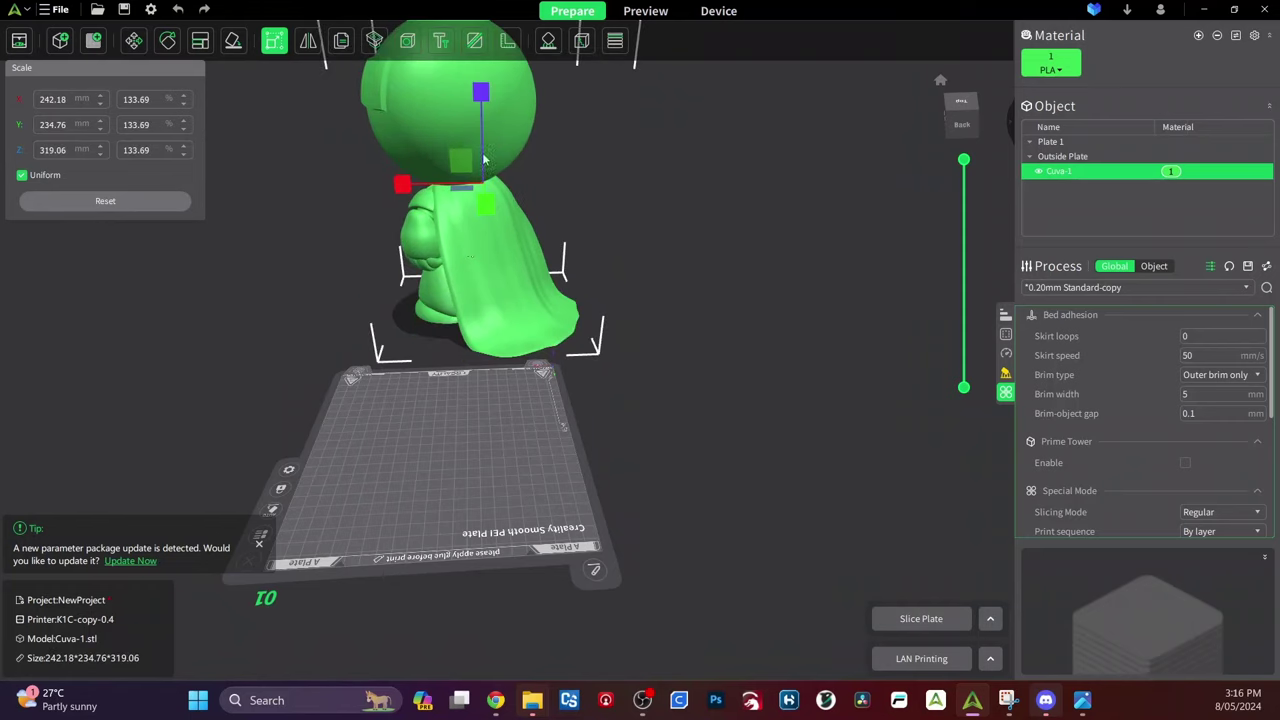
left_click_drag(448, 300, 280, 569)
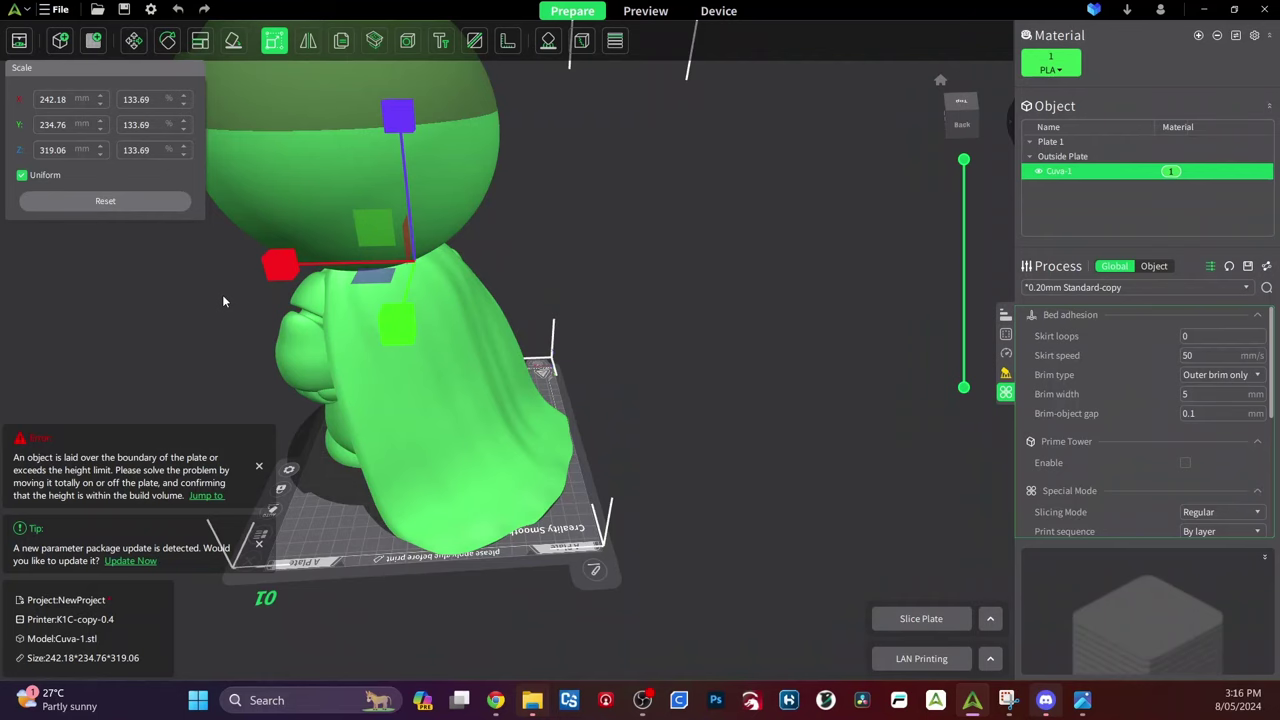
Start splitting the Cuva figurine and try the different cutting orientations, settling on the horizontal plane.
left_click(474, 41)
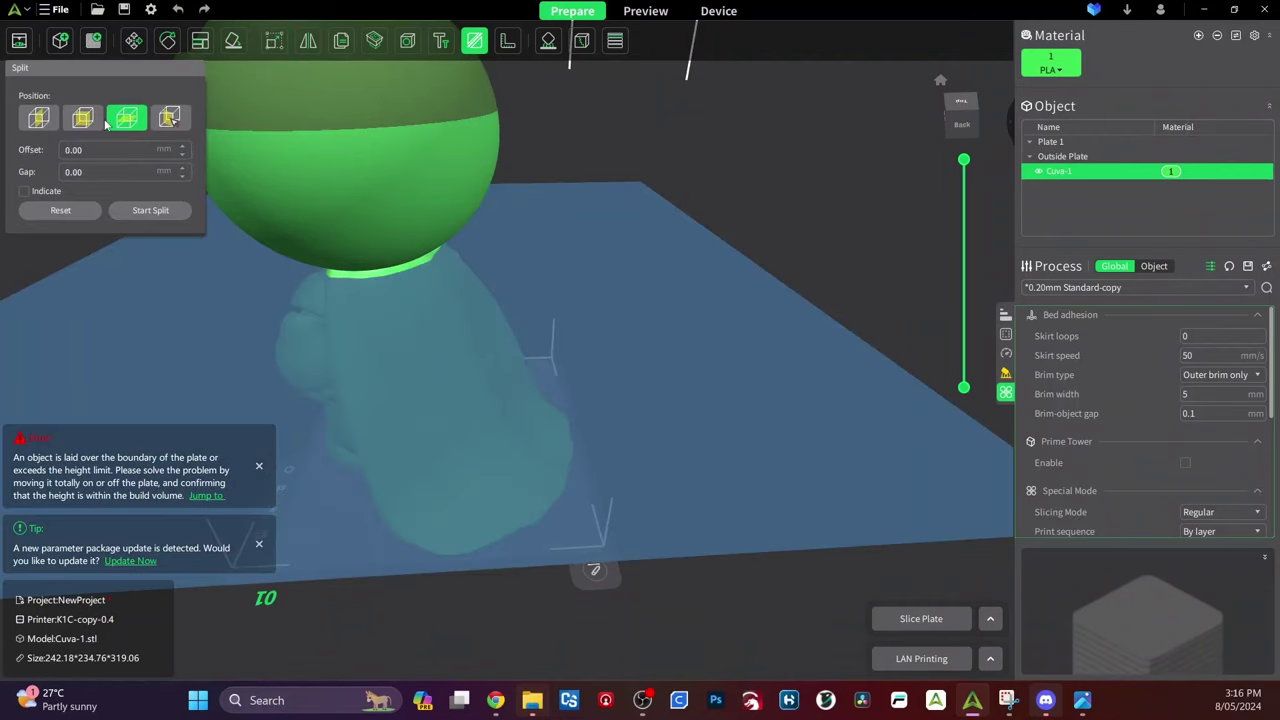
left_click(38, 118)
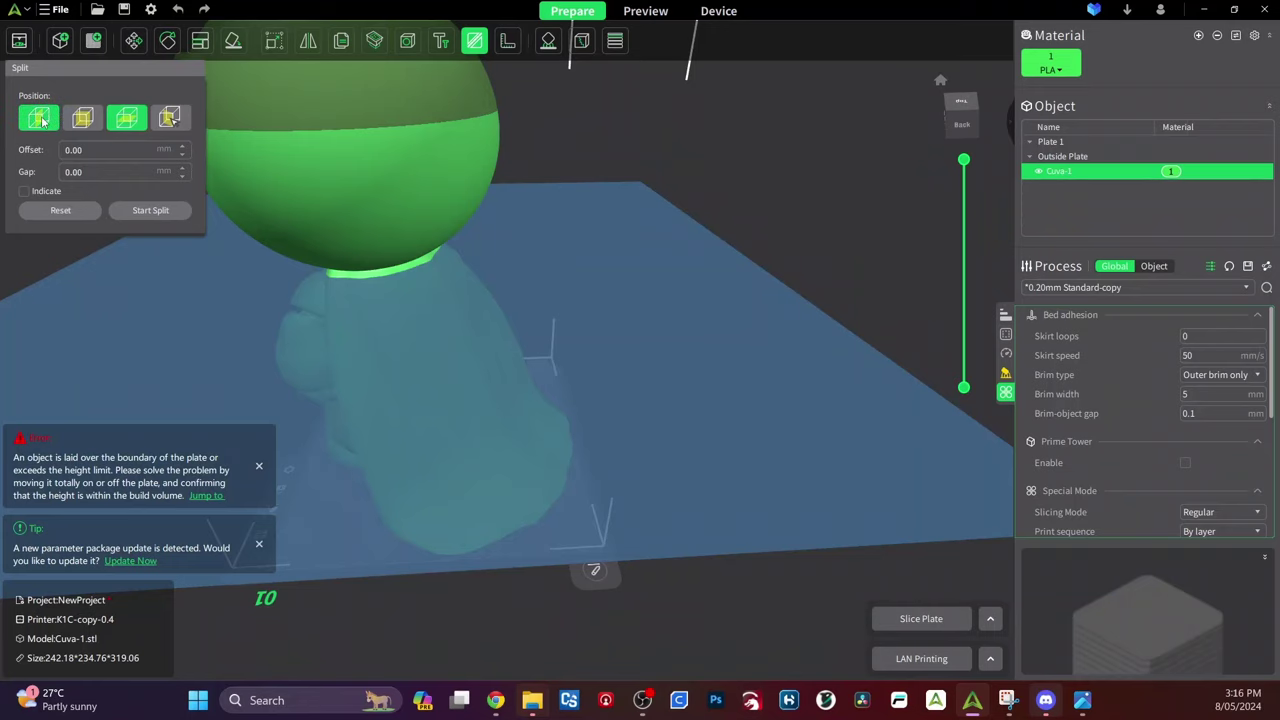
left_click(80, 120)
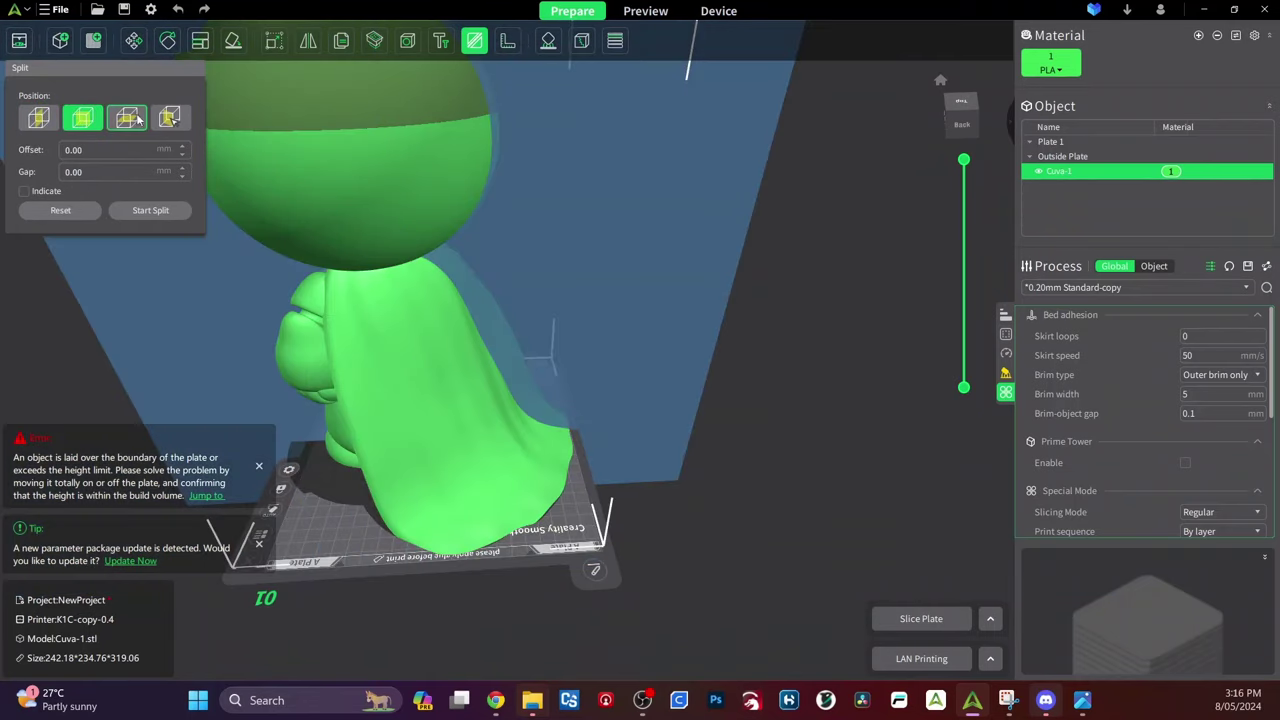
left_click(170, 120)
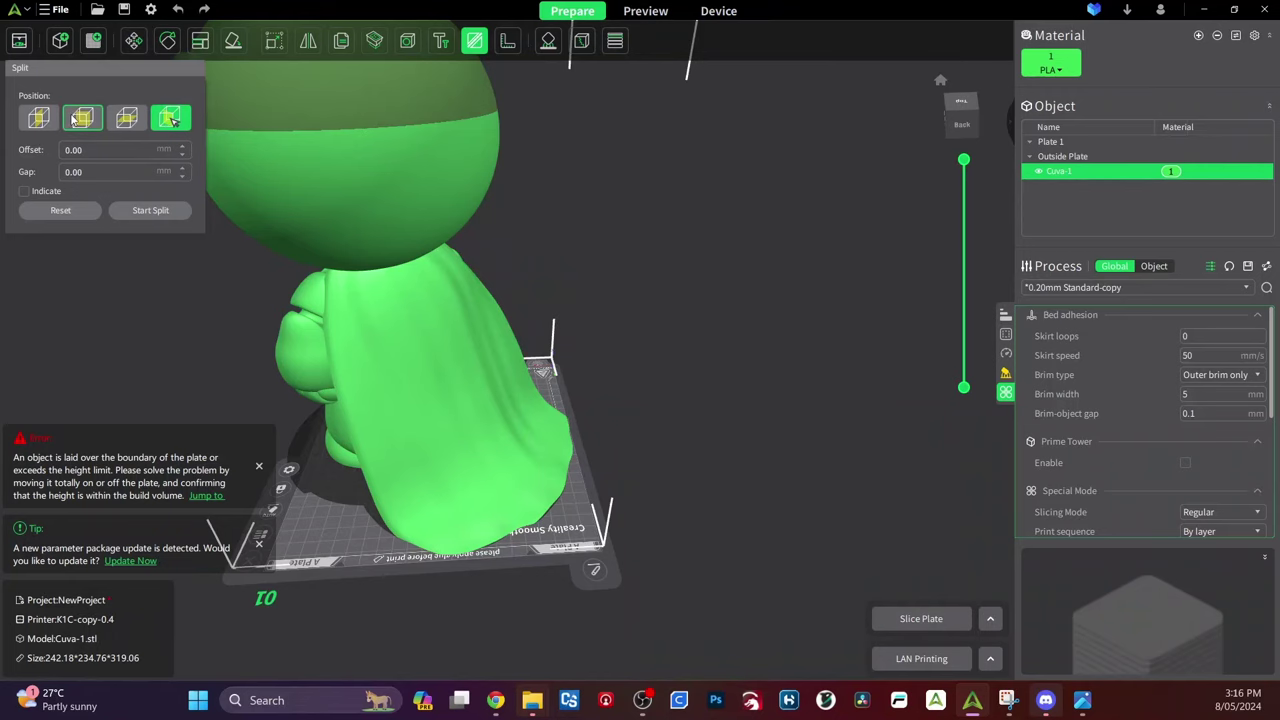
left_click(126, 119)
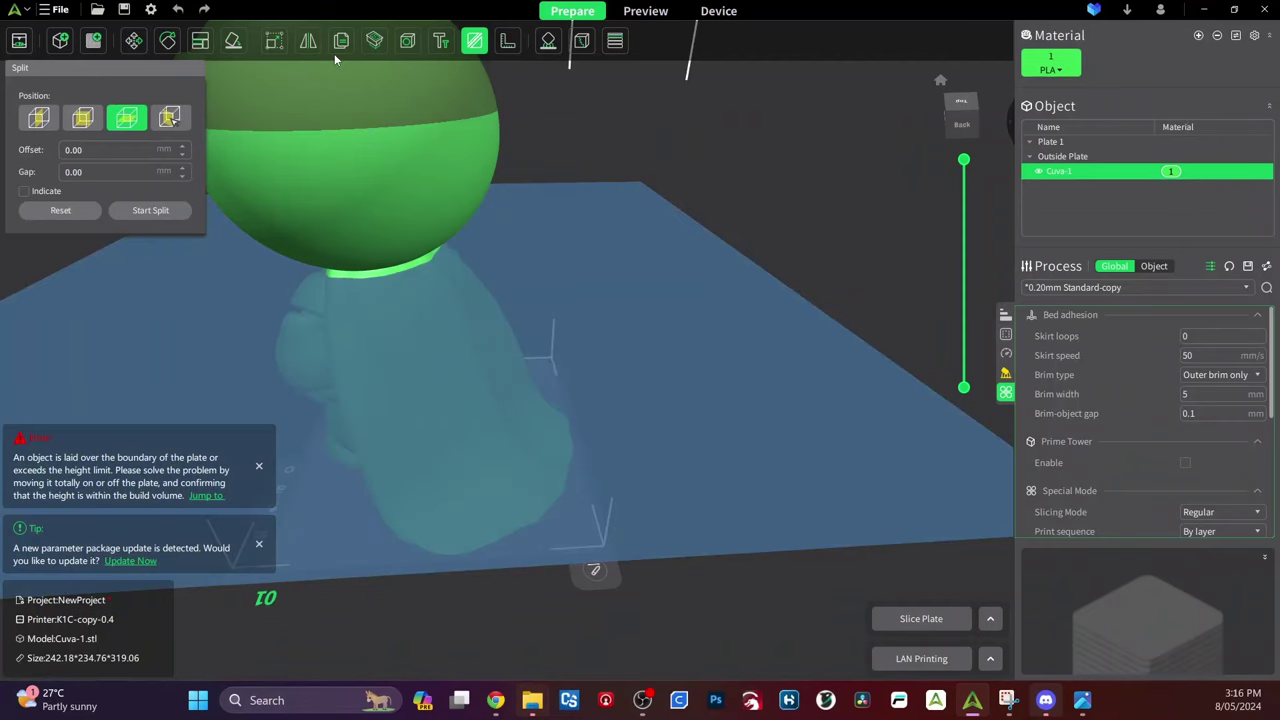
Shift the horizontal cutting plane to the neck at an offset of -1.26 mm and split the head from the body.
left_click_drag(684, 447, 596, 446)
scroll(595, 447, "up", 3)
left_click(549, 369)
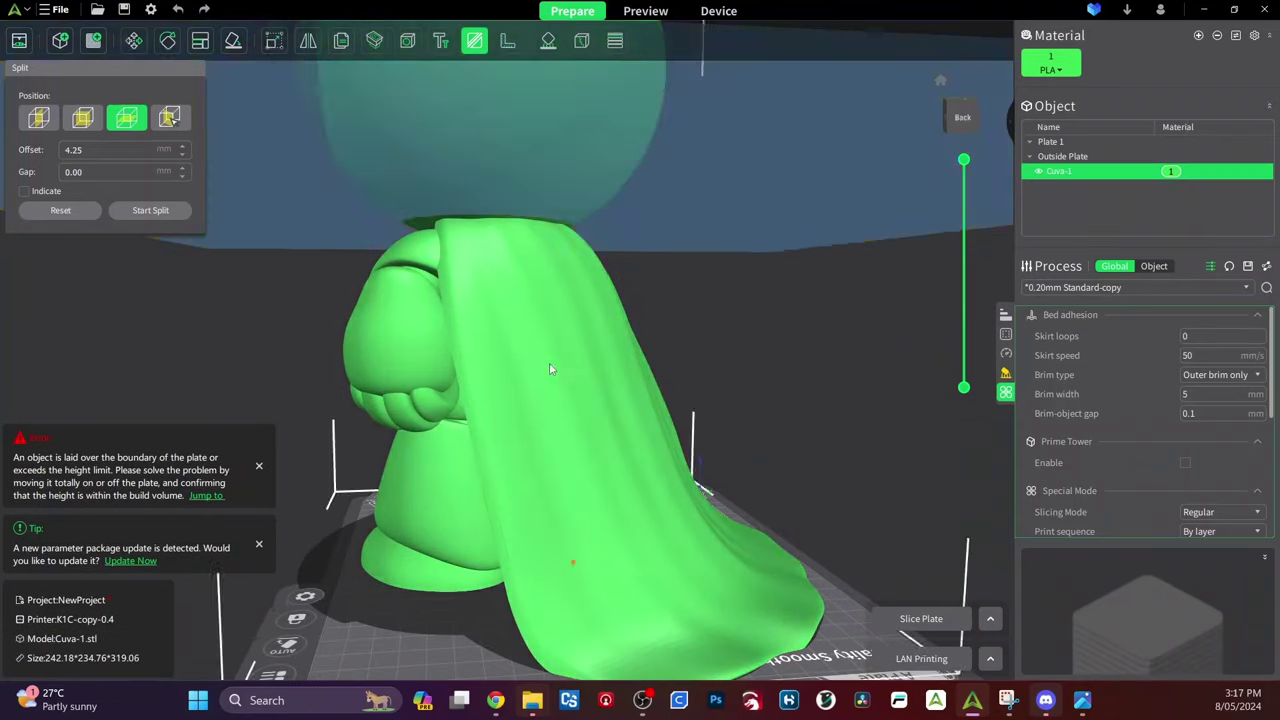
left_click_drag(549, 369, 386, 342)
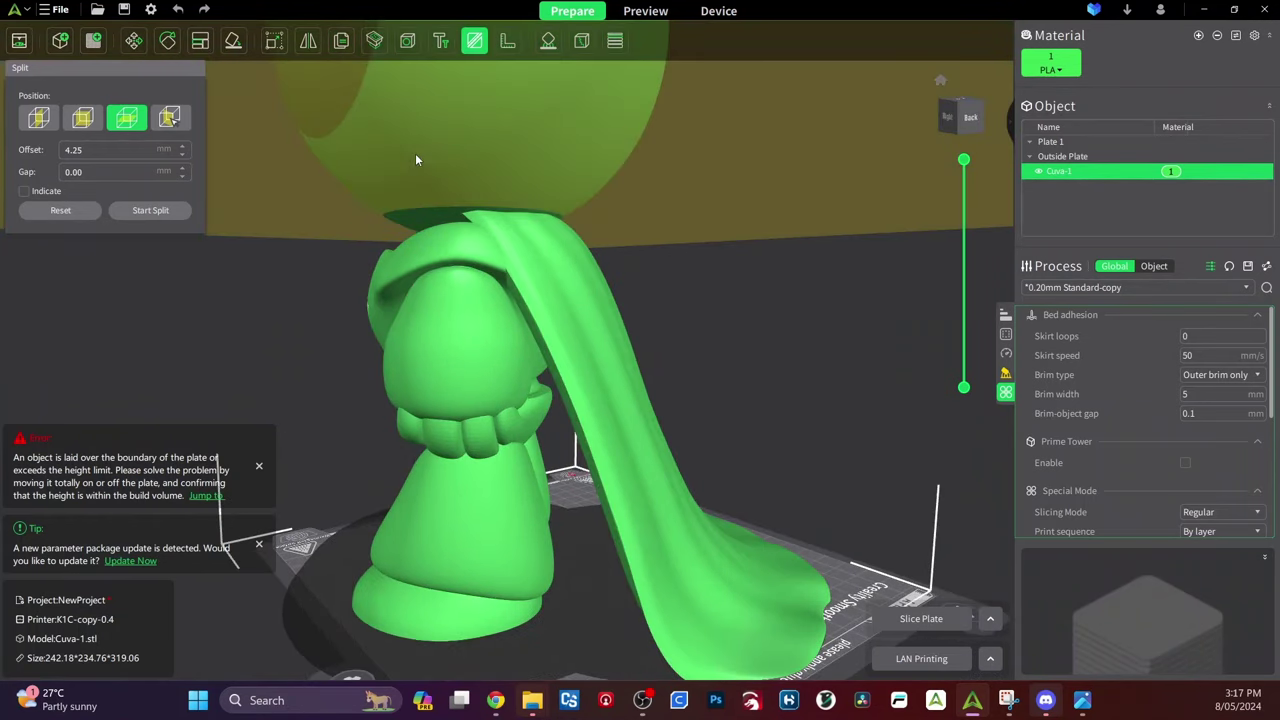
scroll(356, 178, "down", 2)
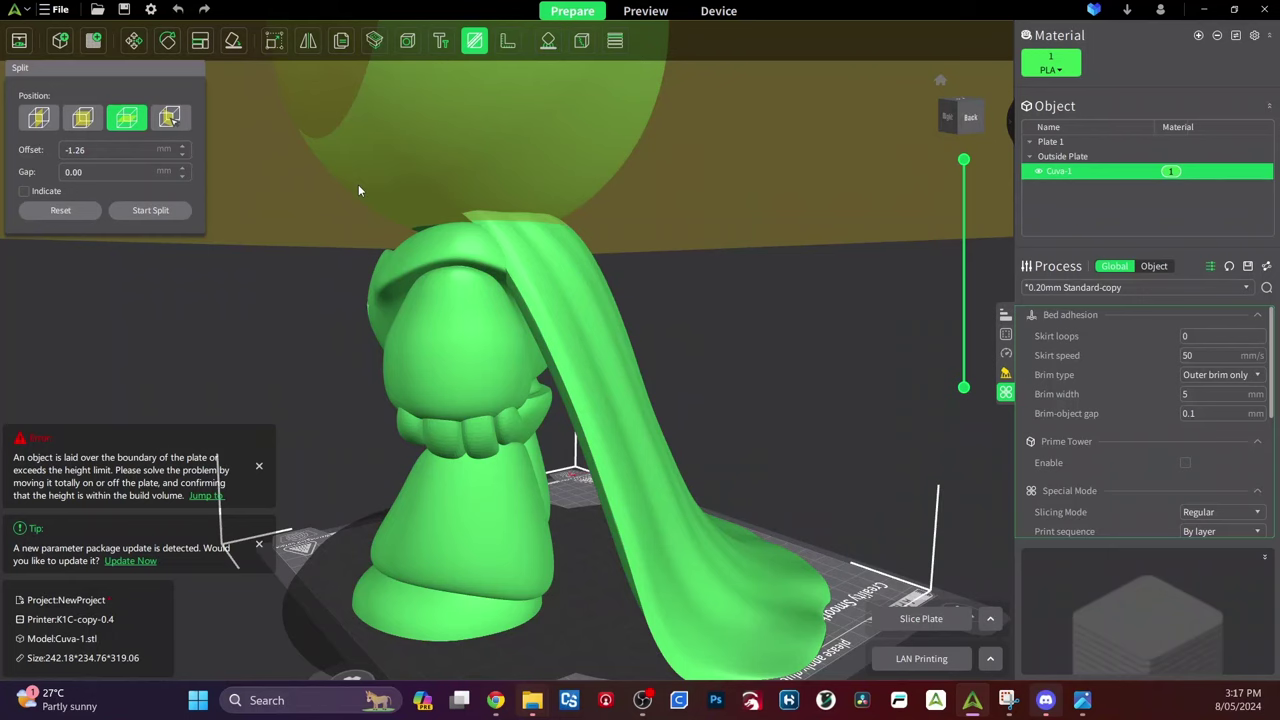
left_click_drag(359, 190, 340, 410)
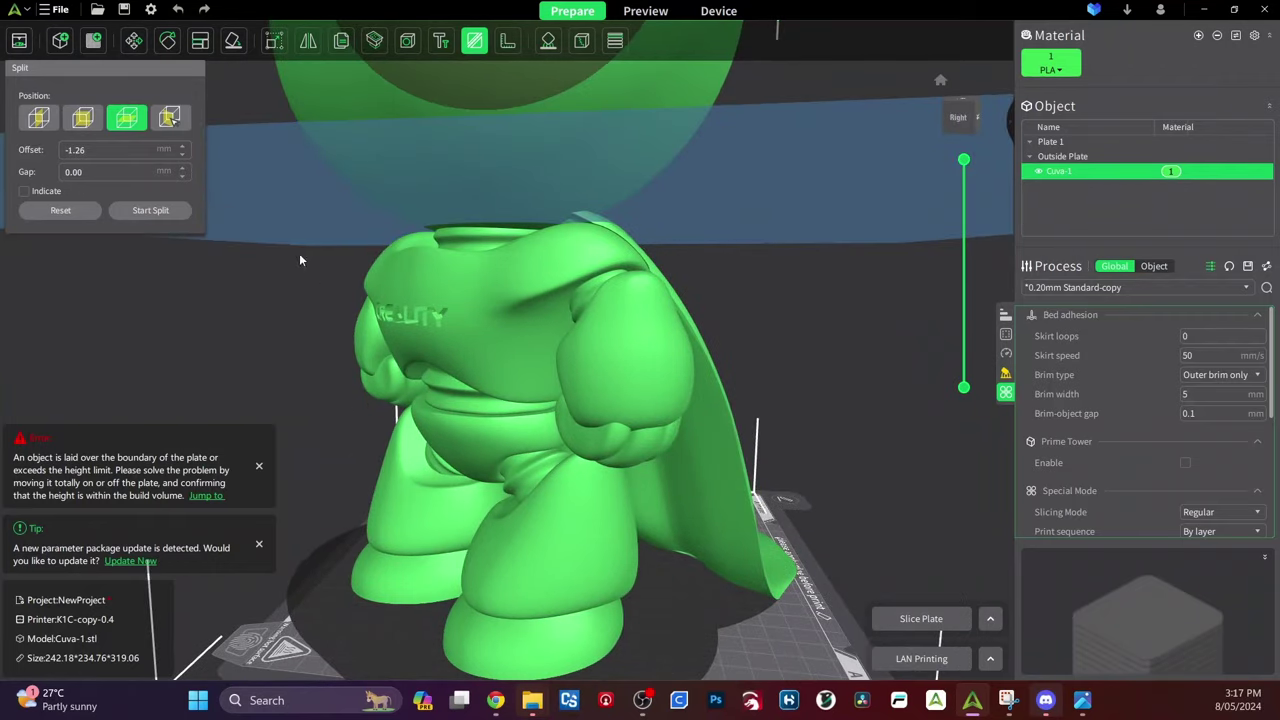
left_click(150, 211)
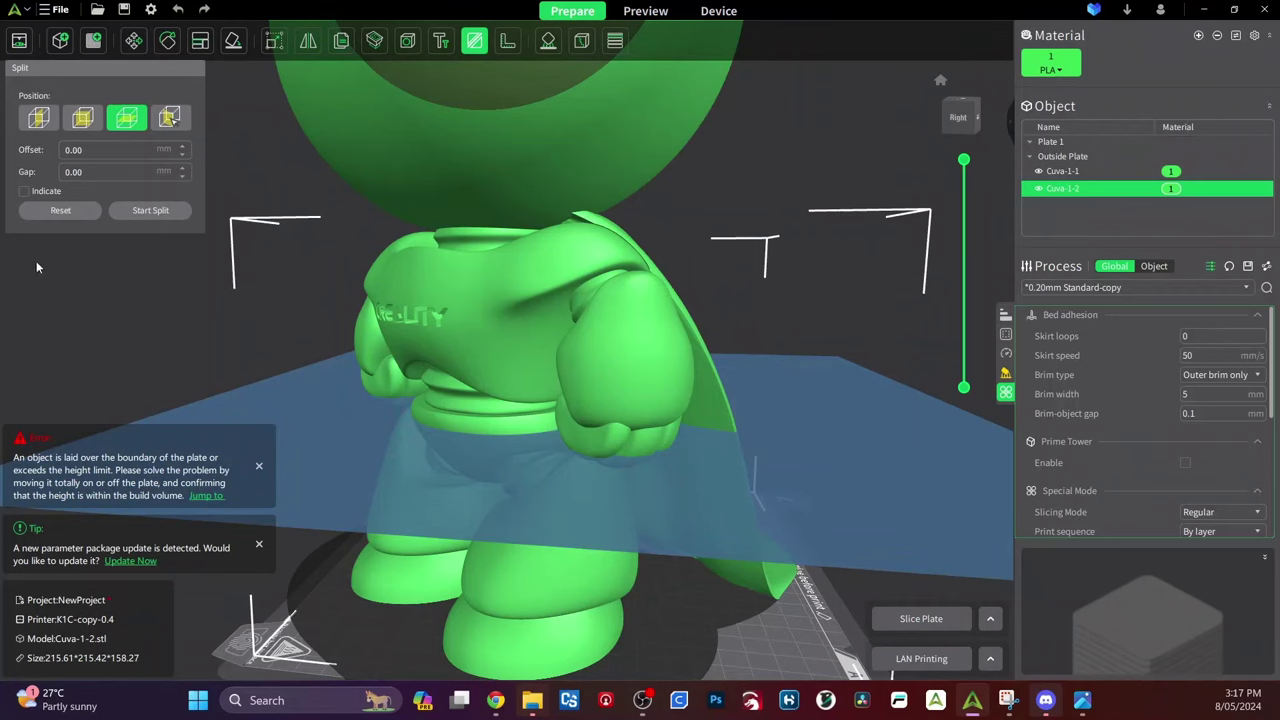
Move the split-off head away from the body and set its X, Y and Z positions to 0.
left_click(133, 41)
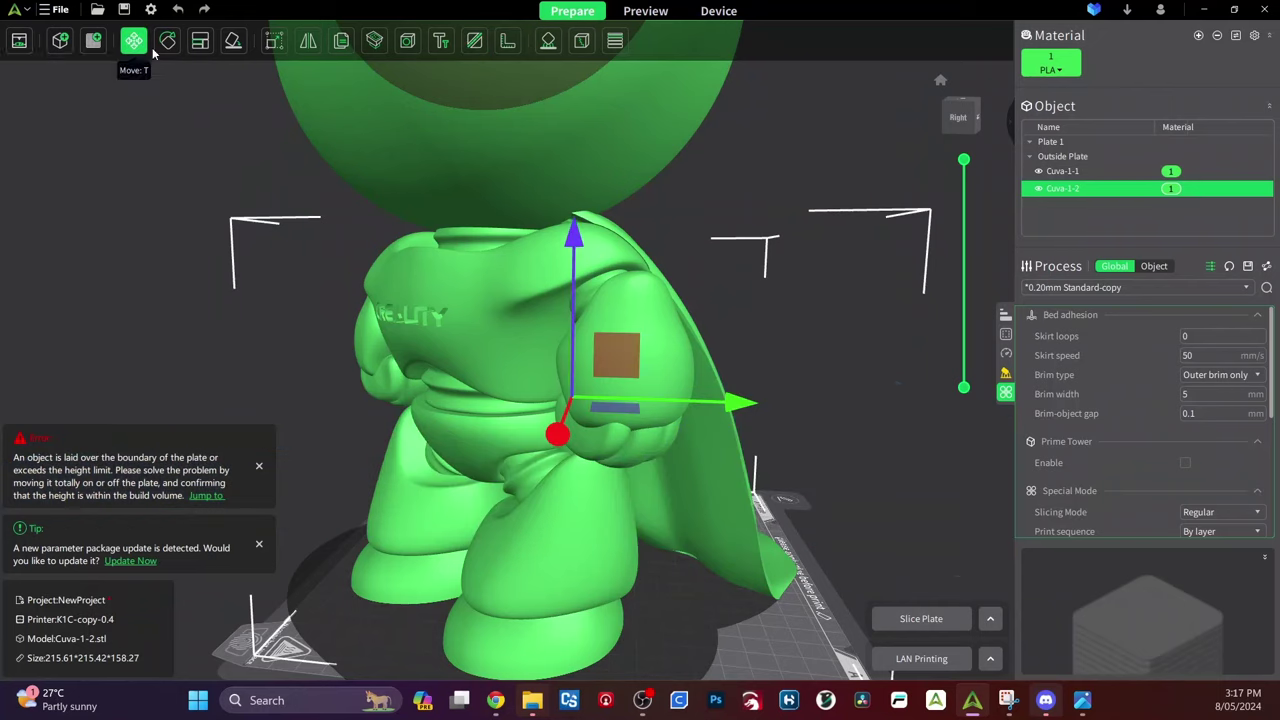
left_click(540, 129)
left_click_drag(618, 137, 522, 402)
left_click(90, 138)
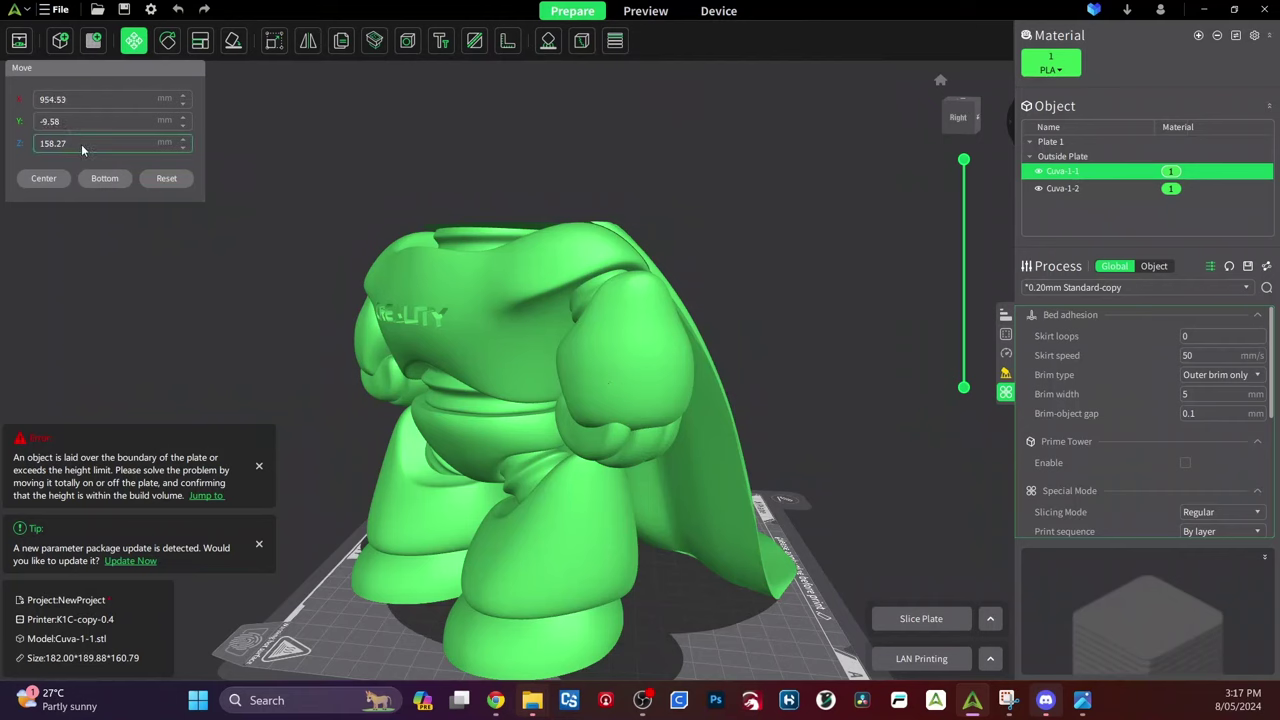
double_click(58, 145)
type("0")
double_click(70, 100)
type("0")
double_click(70, 121)
type("0")
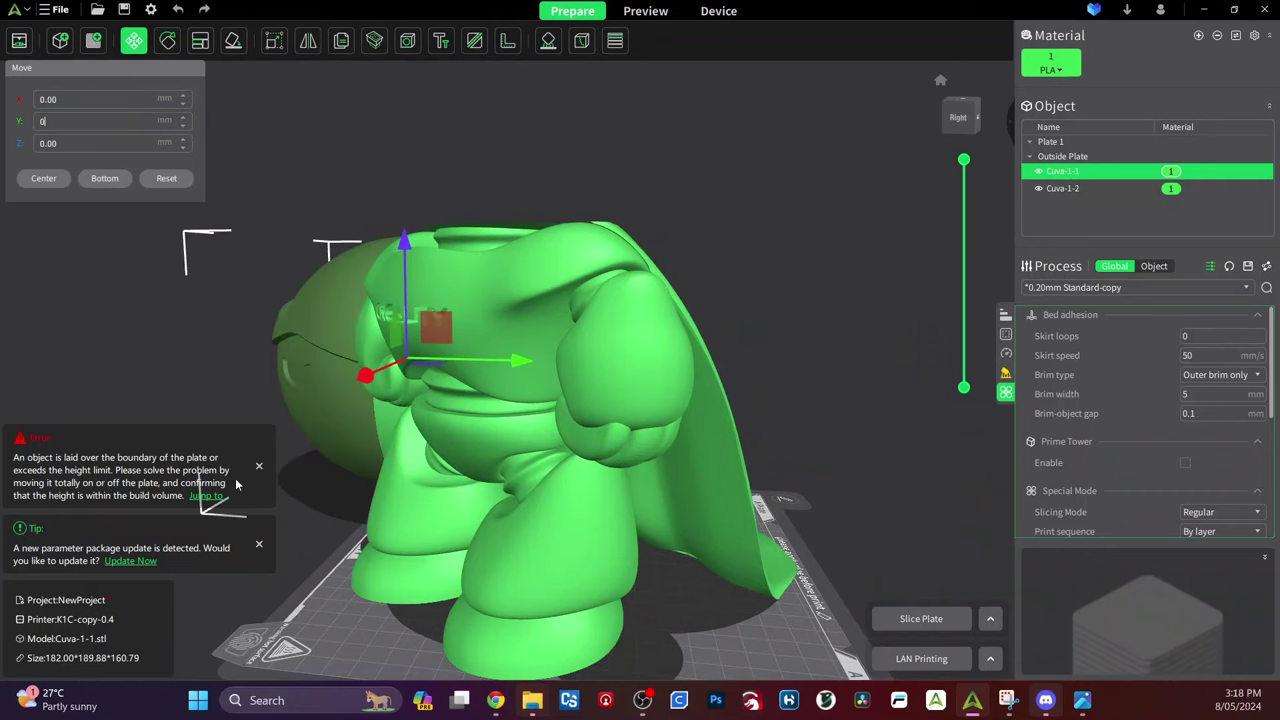
double_click(104, 144)
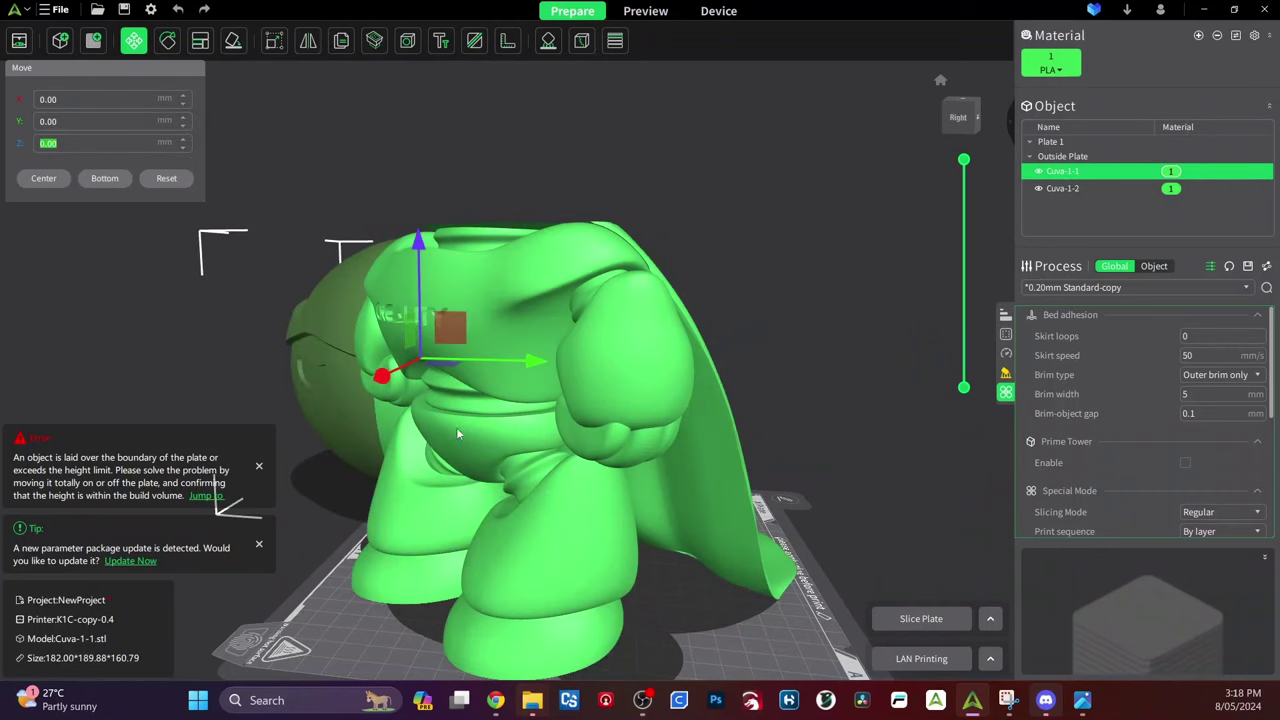
Add a second build plate and move the head onto it at about X 374 mm and Y 109 mm.
left_click_drag(799, 525, 451, 539)
left_click_drag(459, 471, 528, 324)
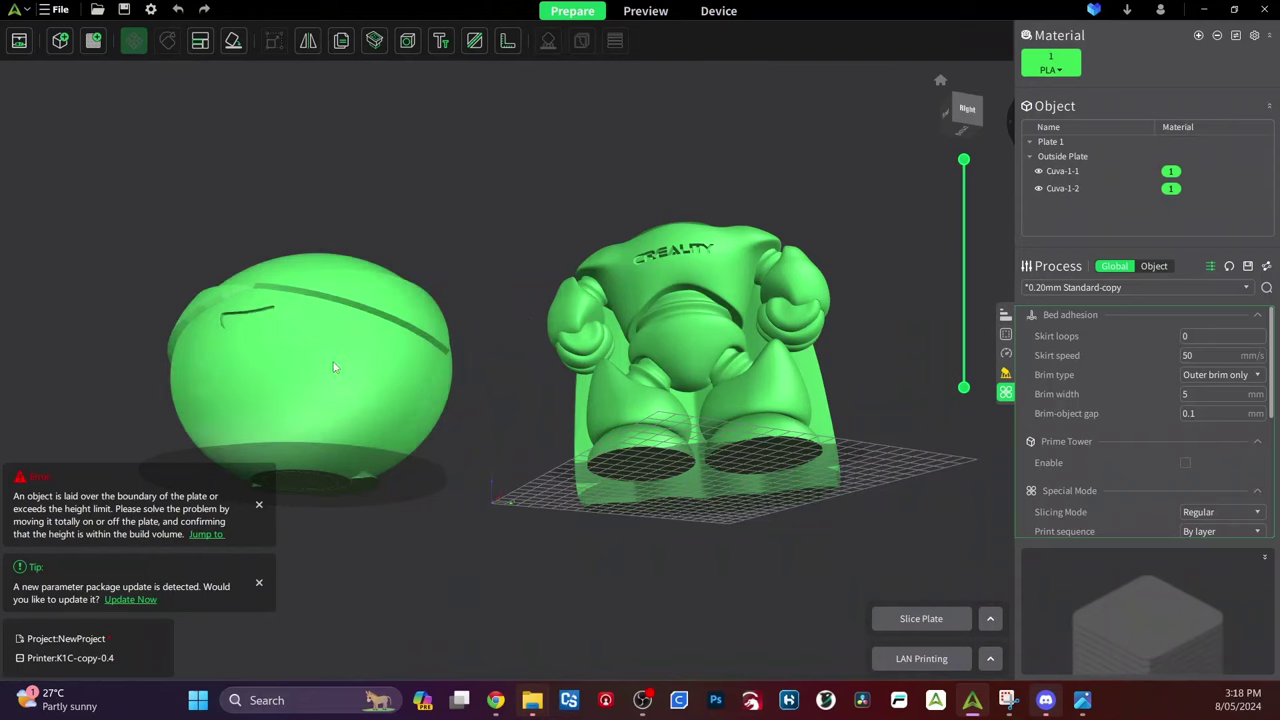
left_click(92, 42)
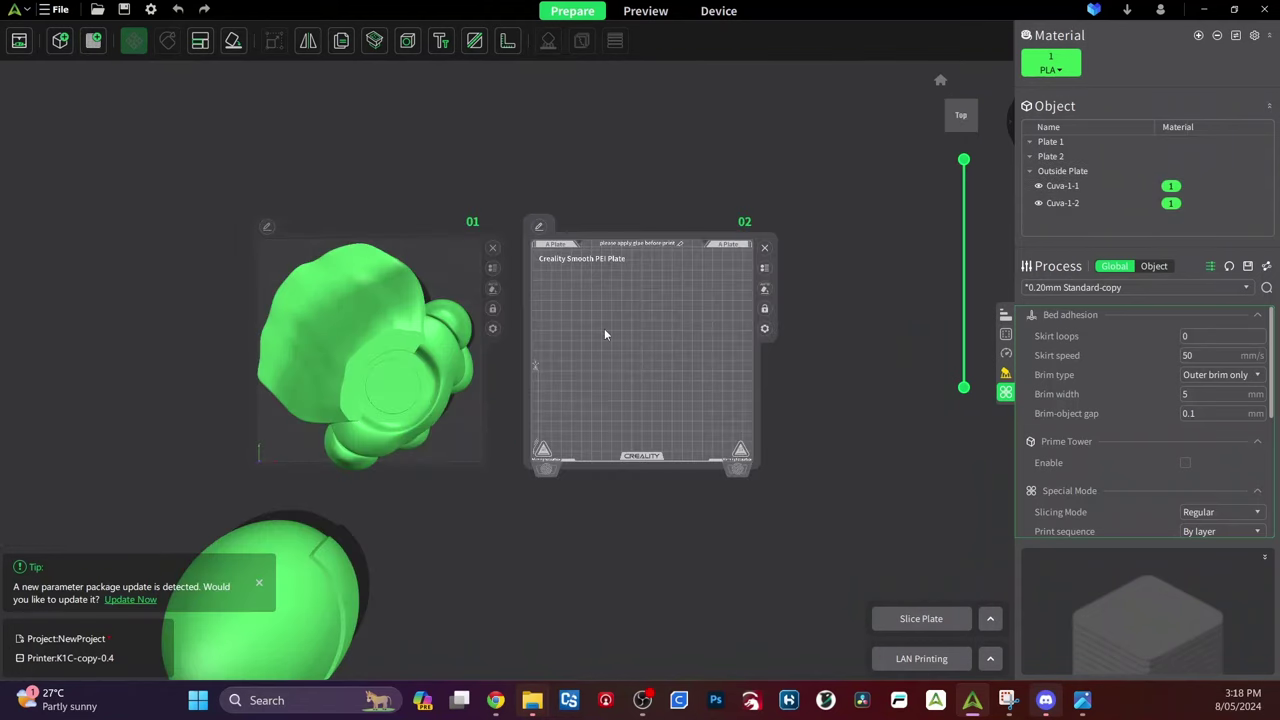
left_click(335, 594)
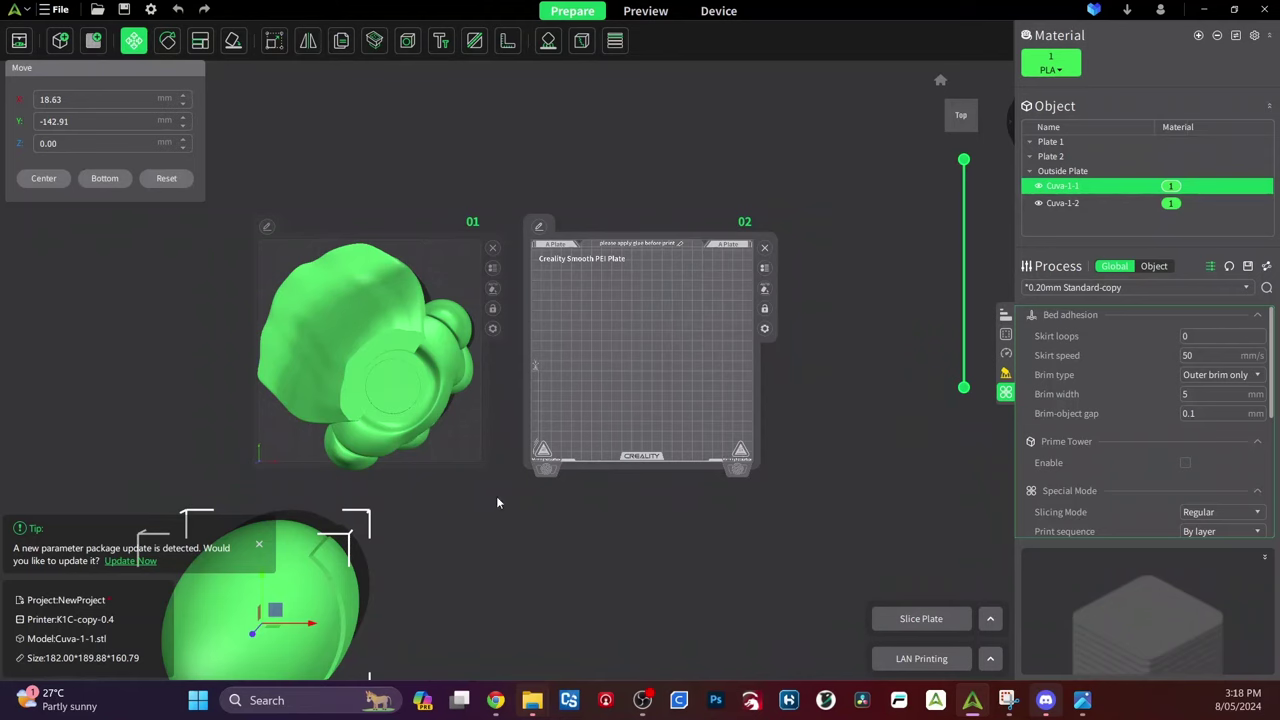
left_click_drag(341, 580, 690, 315)
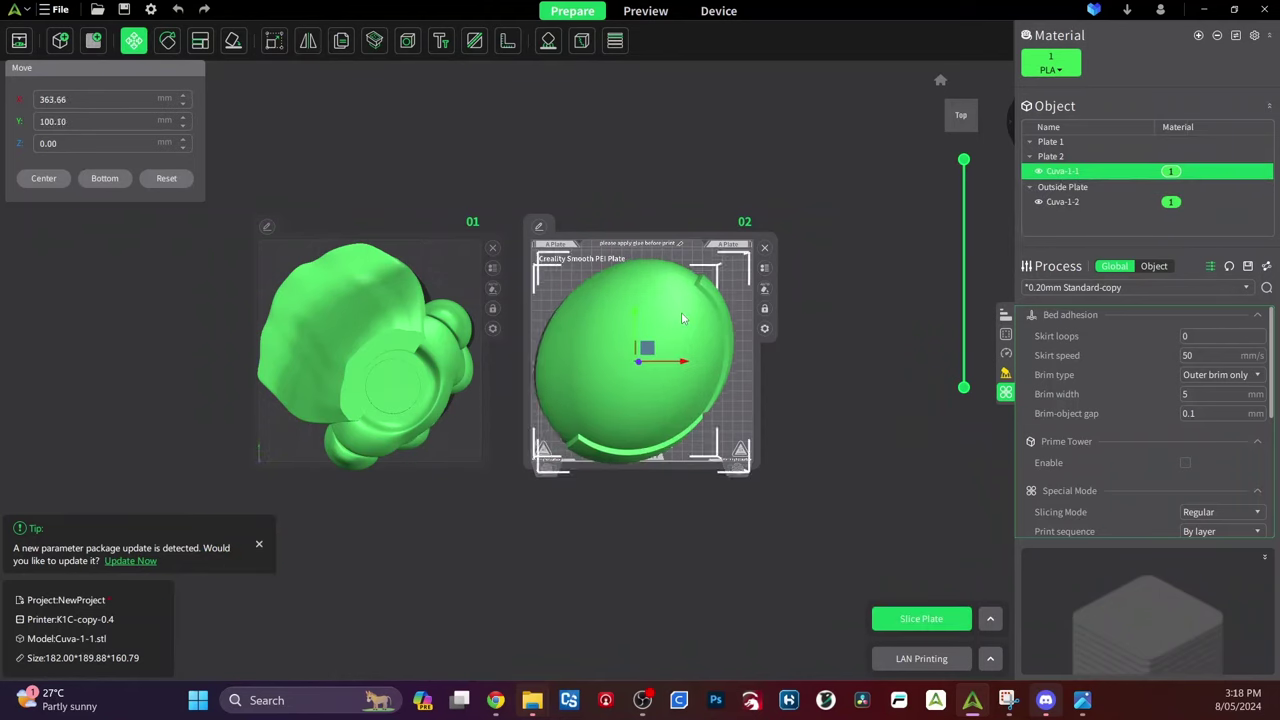
Examine the flat base faces of the head and body from below with the lay-flat face selection tool.
left_click(368, 395)
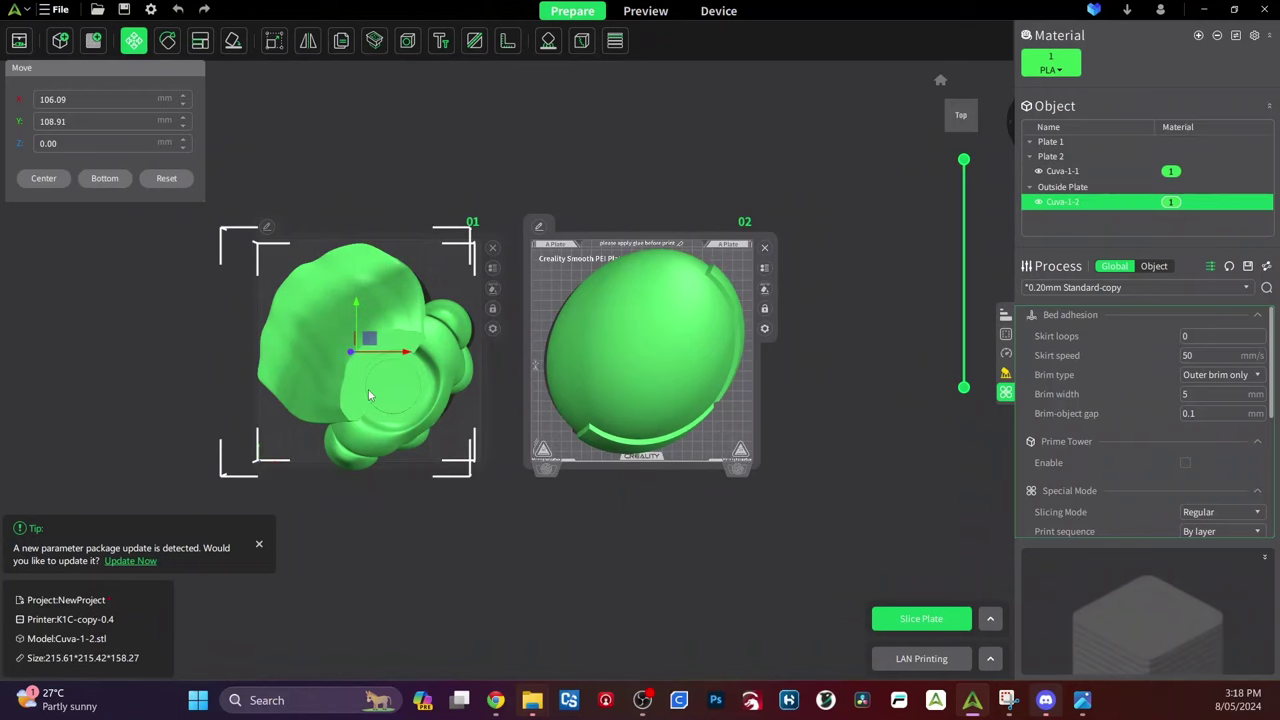
left_click(676, 655)
left_click_drag(590, 586, 628, 283)
left_click(628, 284)
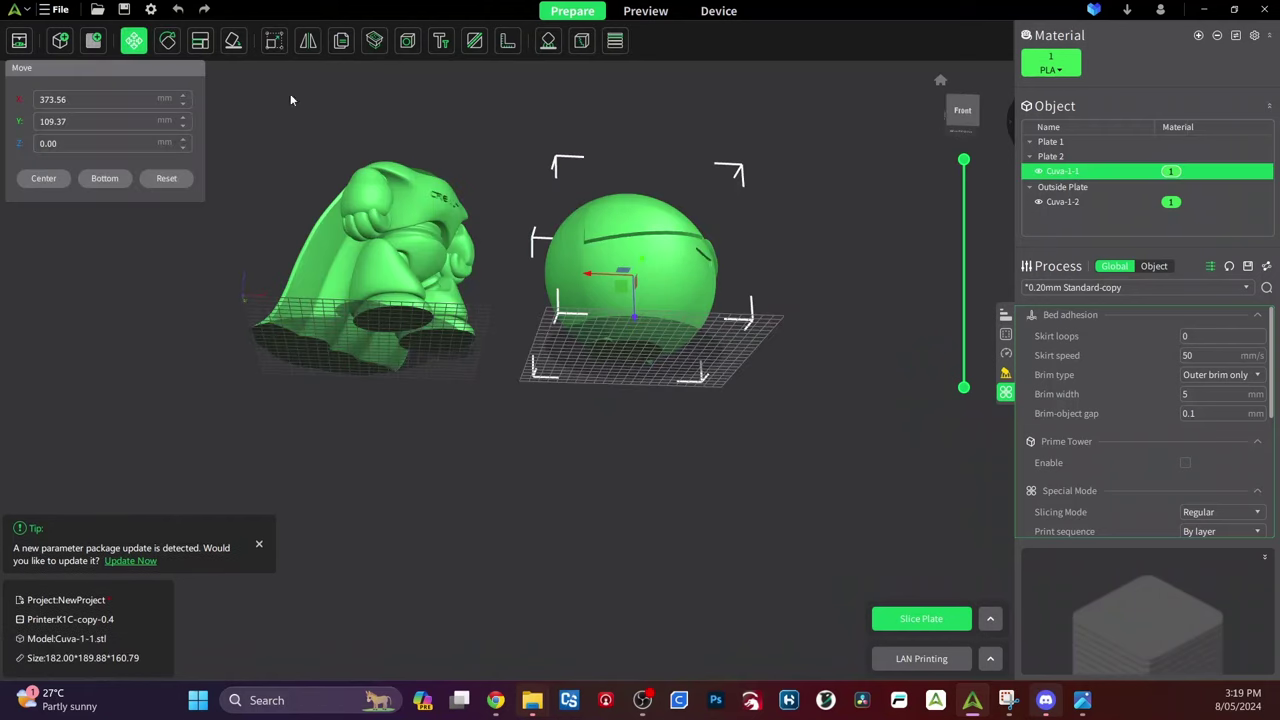
left_click(239, 47)
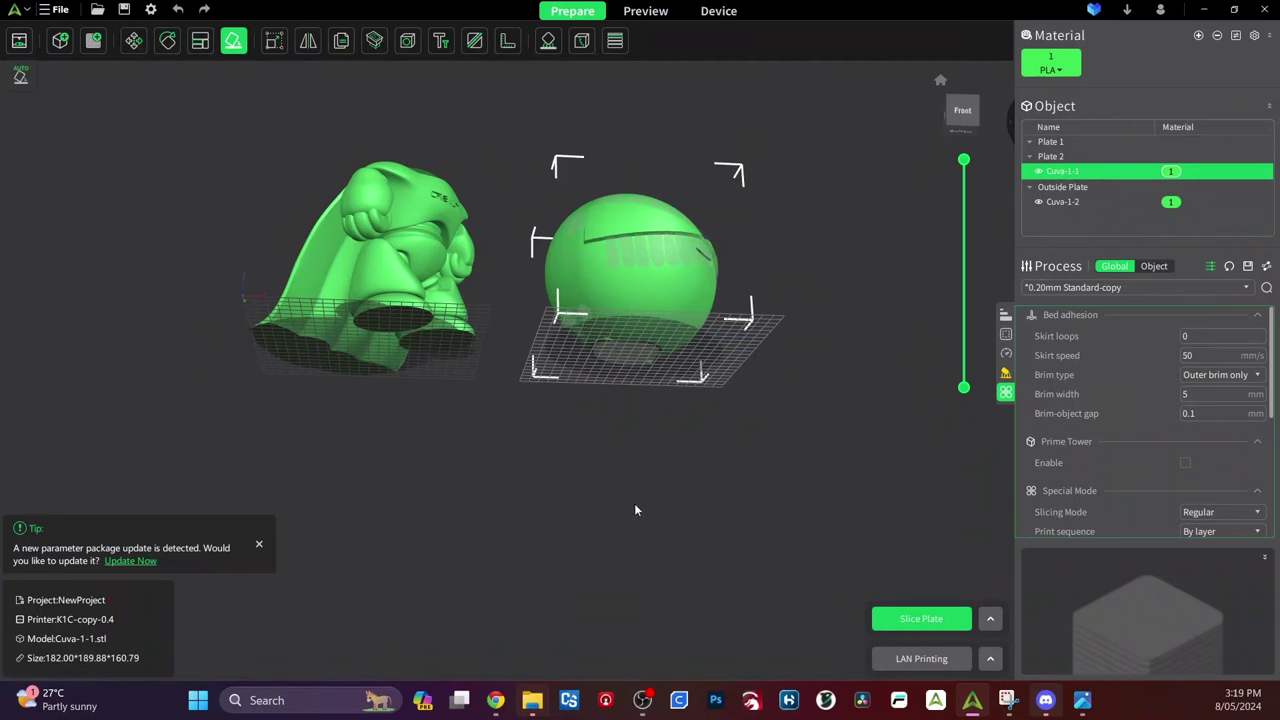
left_click_drag(695, 488, 600, 330)
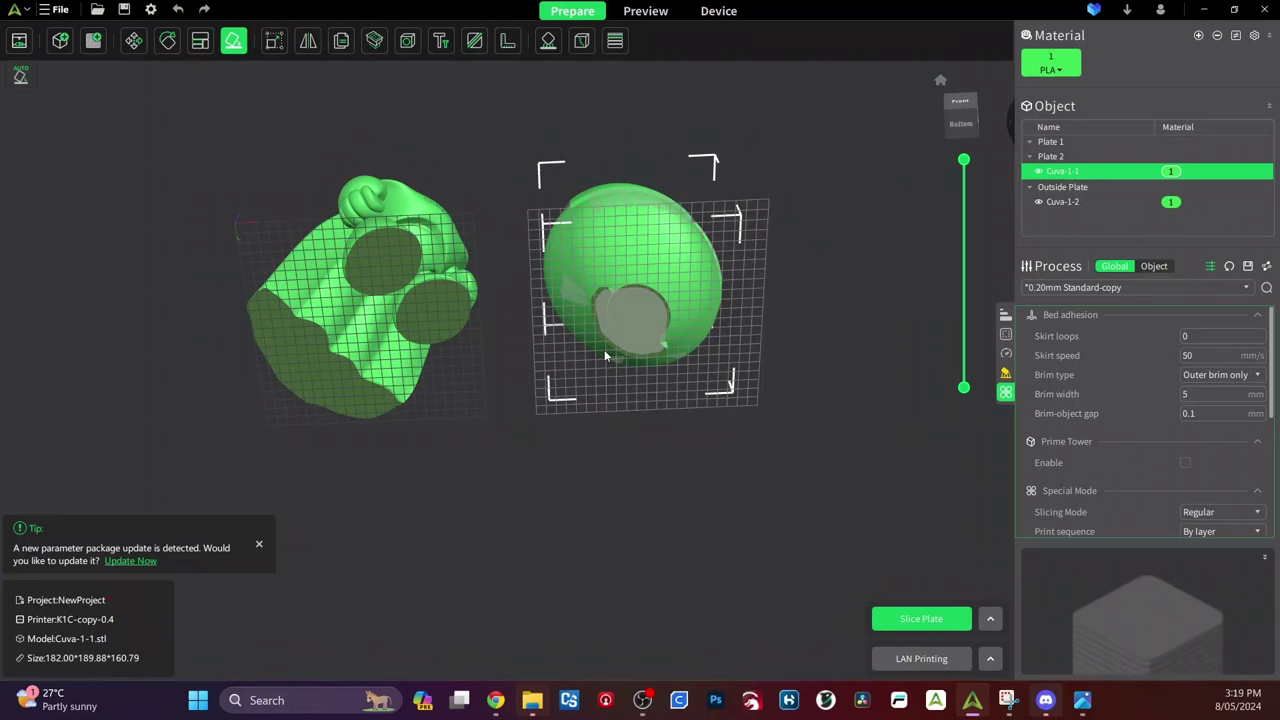
left_click(452, 325)
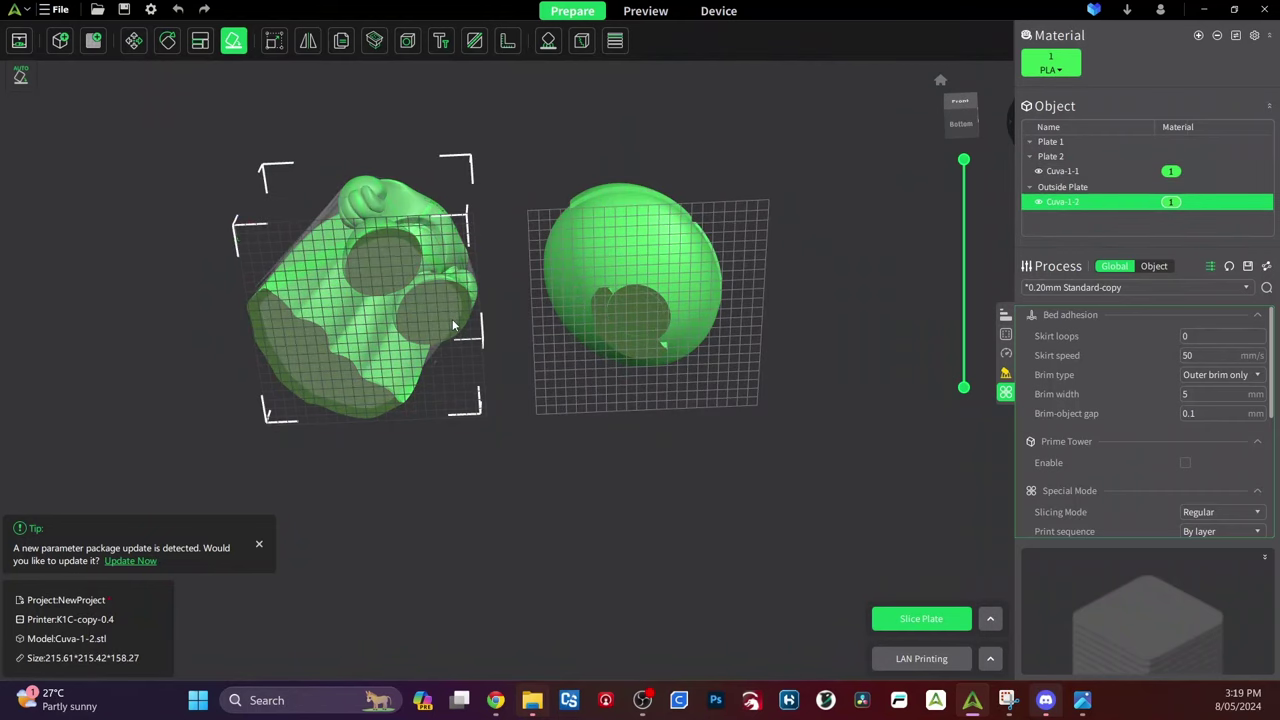
left_click_drag(452, 319, 751, 469)
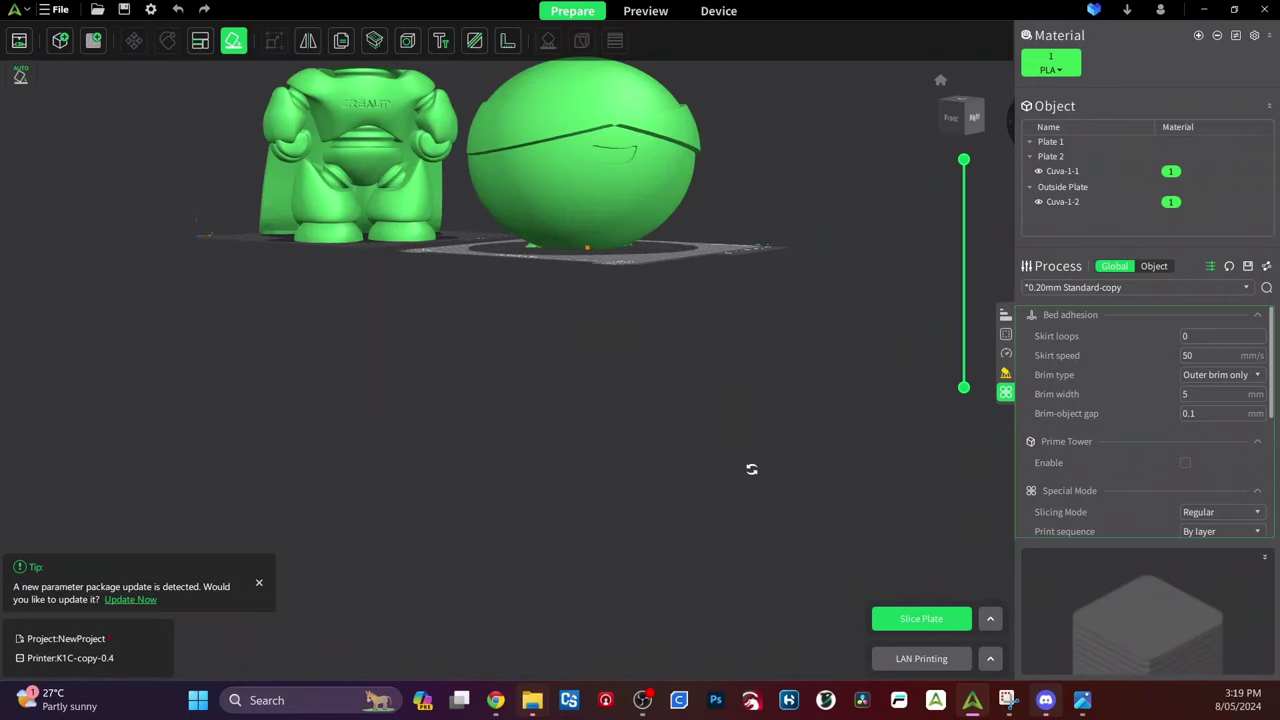
View both plates from several angles, activate plate 1 and plate 2 in turn, and show the slicing options.
key("1")
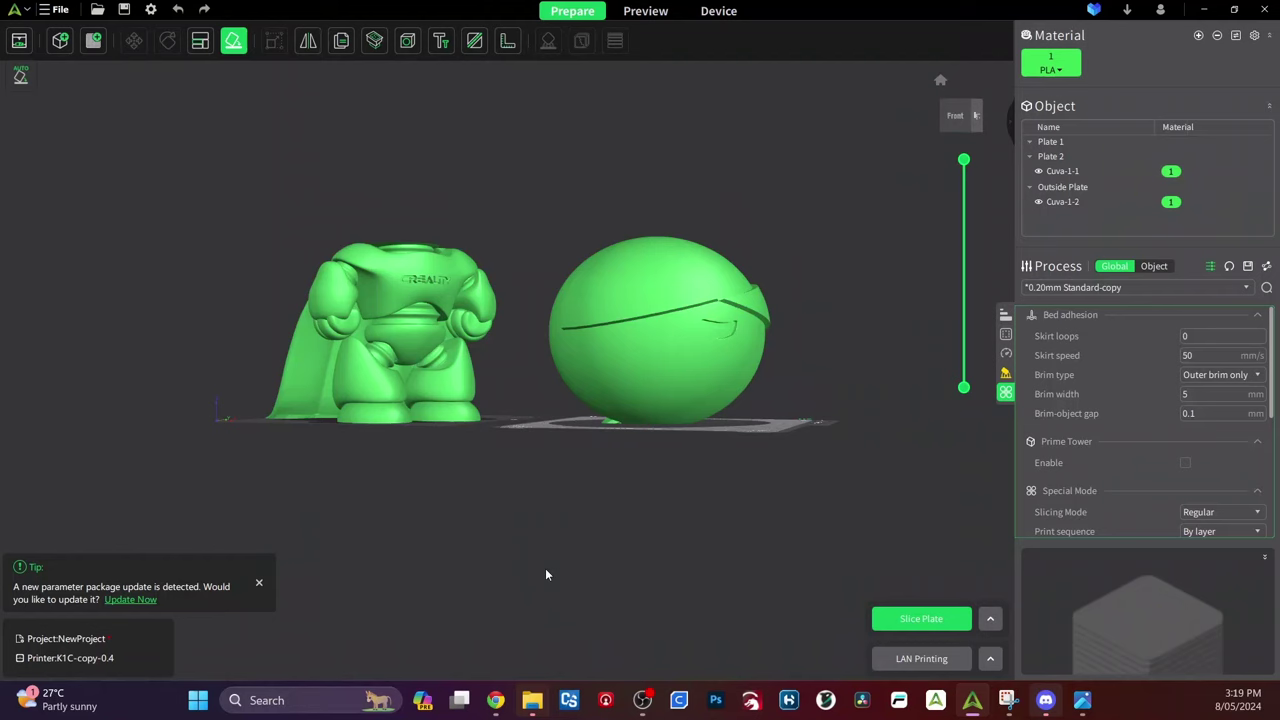
key("1")
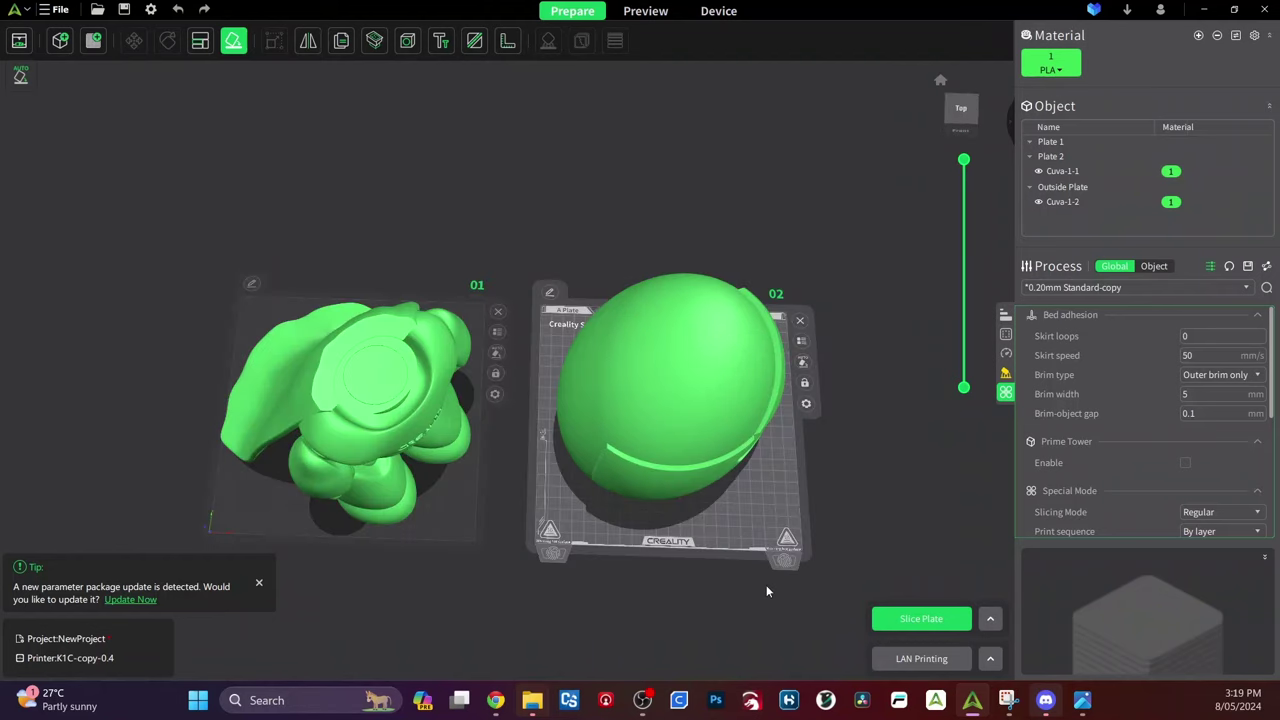
left_click_drag(766, 591, 685, 483)
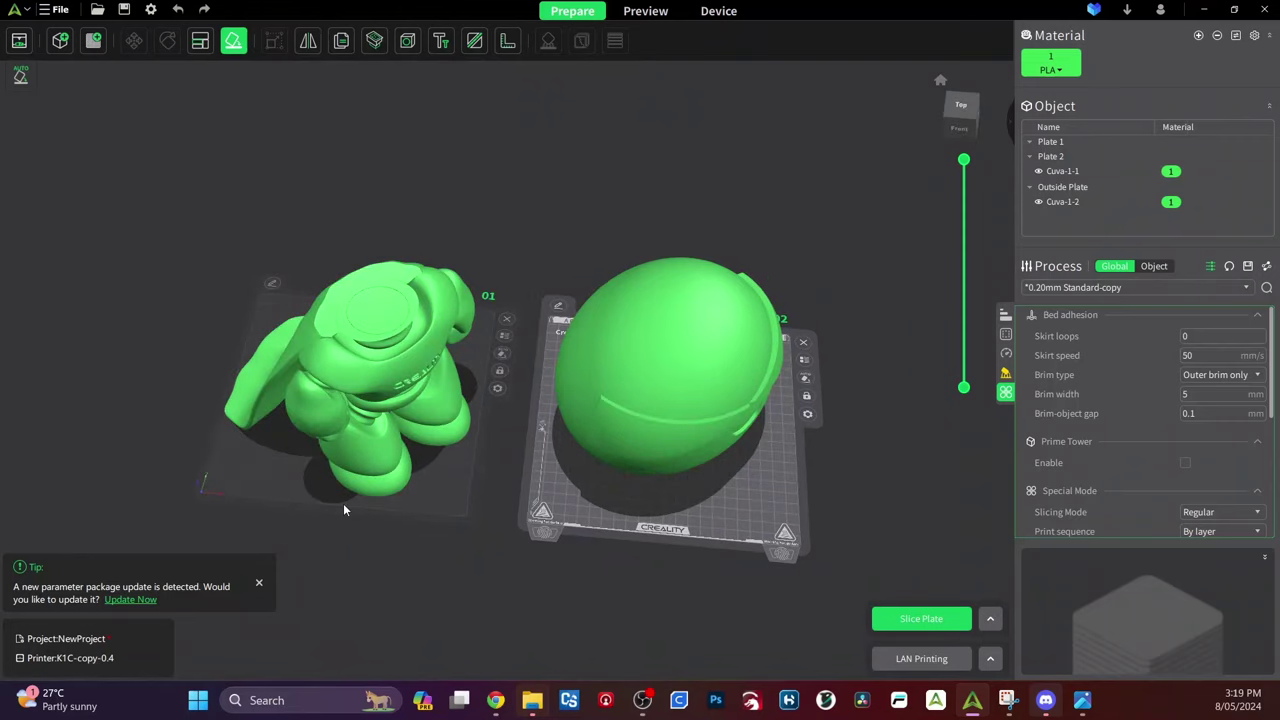
left_click_drag(343, 508, 570, 448)
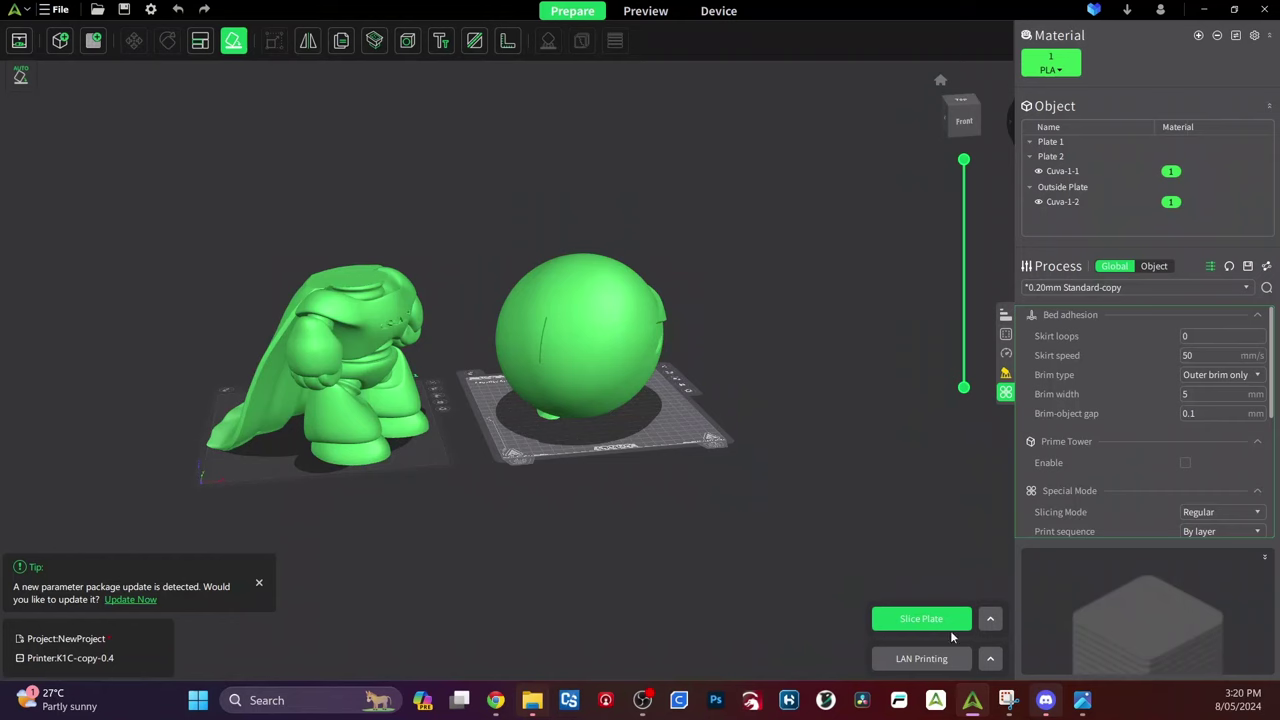
left_click(425, 458)
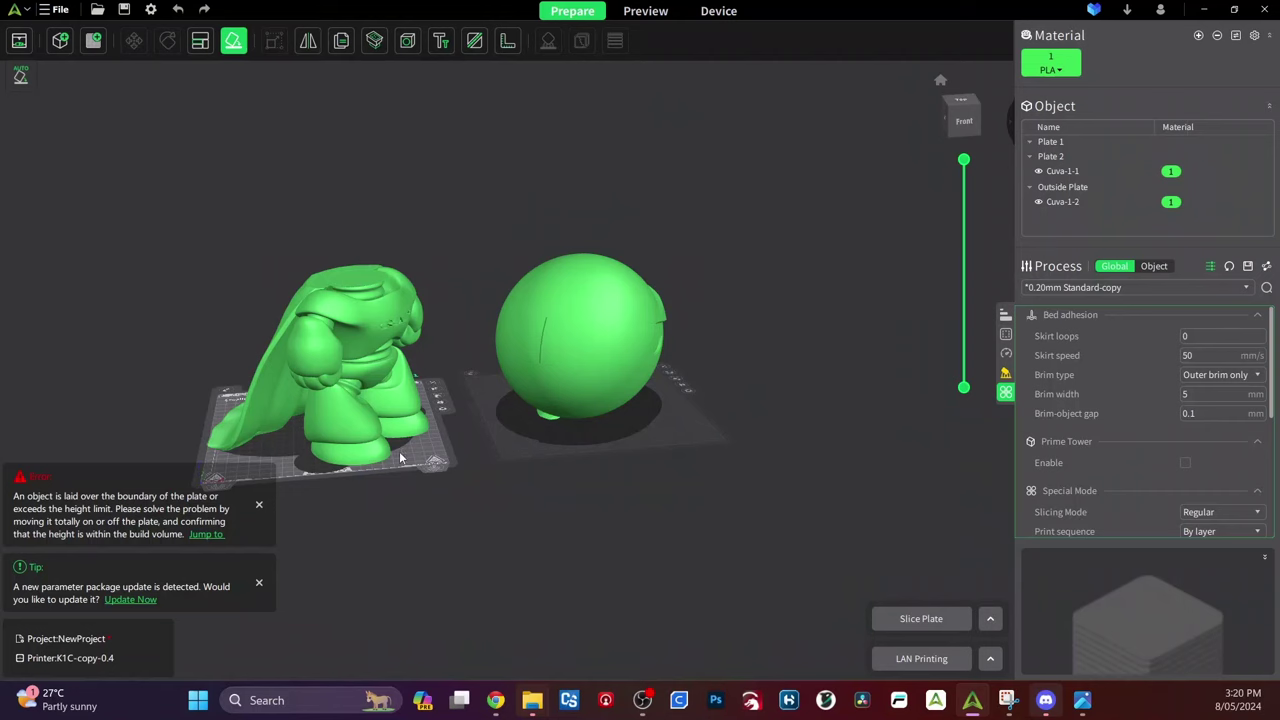
left_click(669, 422)
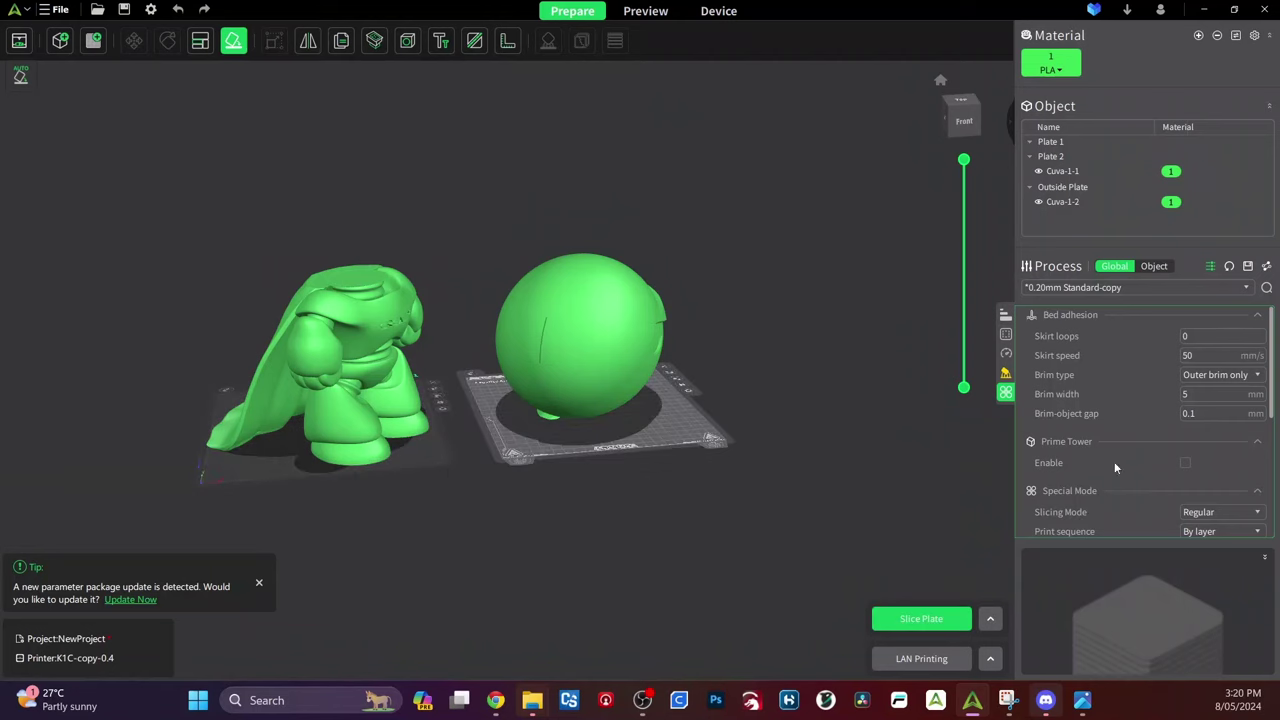
left_click(990, 618)
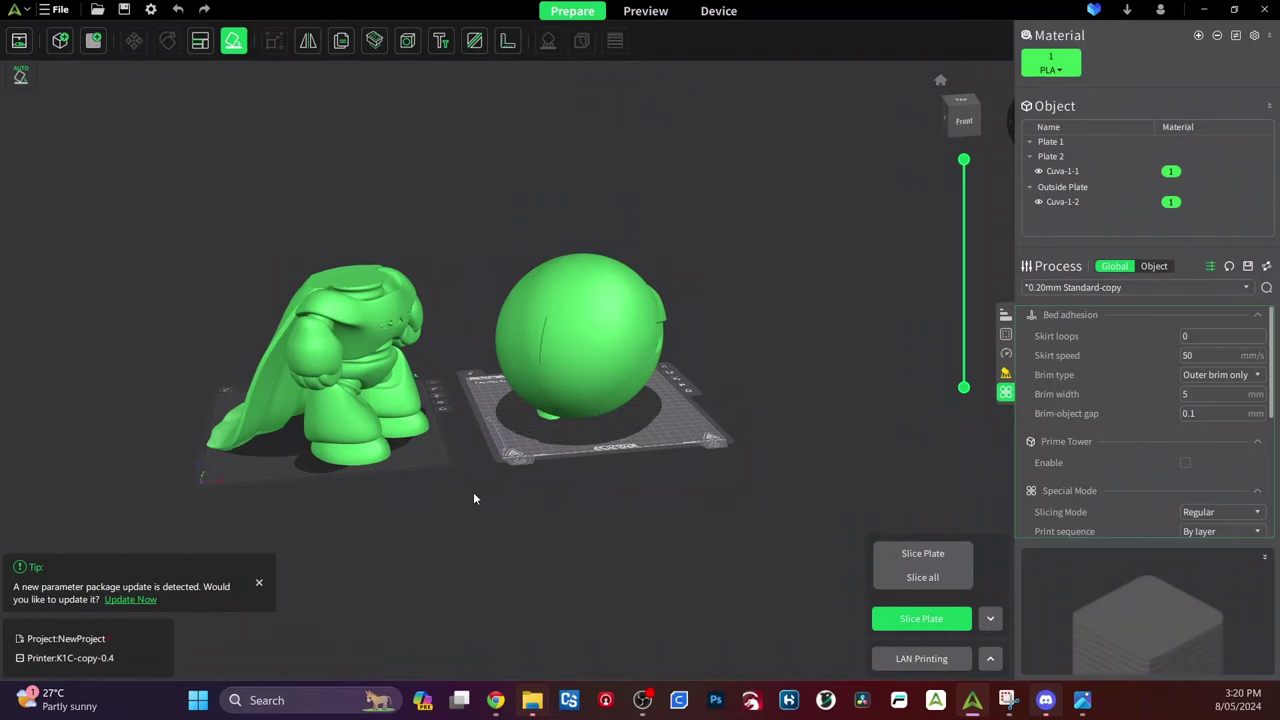
Try auto-layout of selected models on plate 1 with a 1 mm interval, 5 mm margin and rotation allowed.
left_click(438, 455)
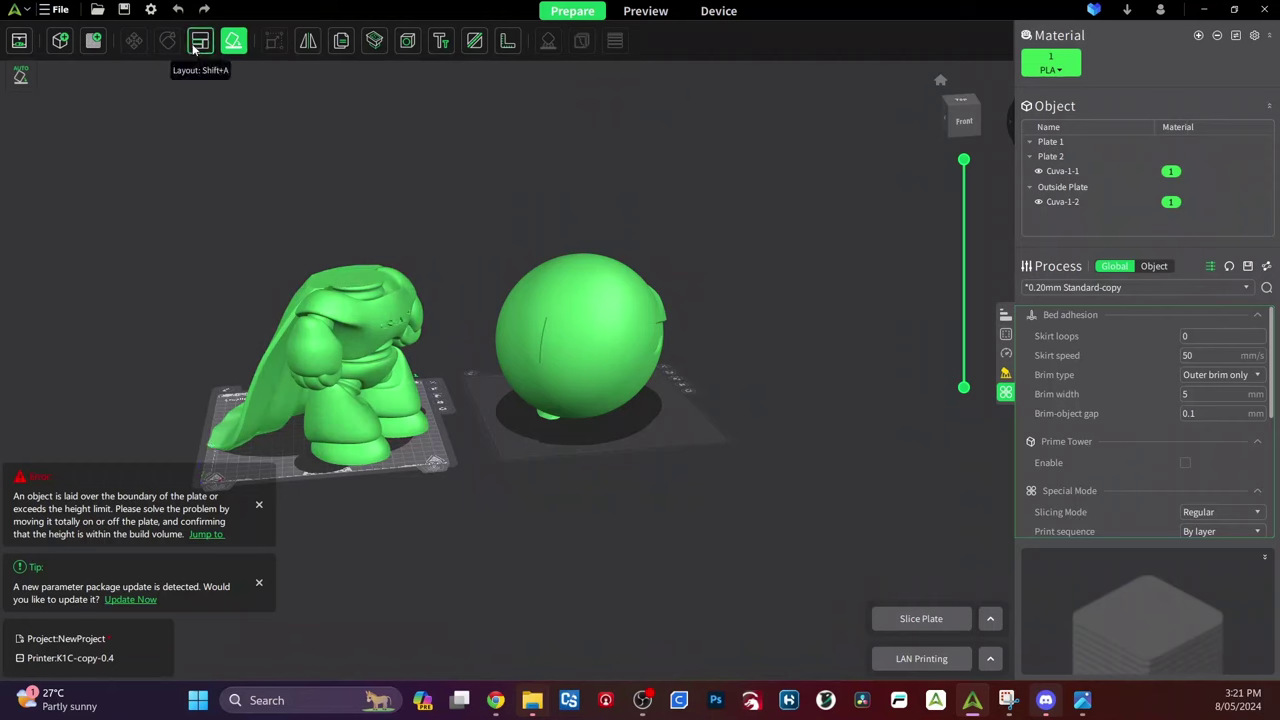
left_click(200, 40)
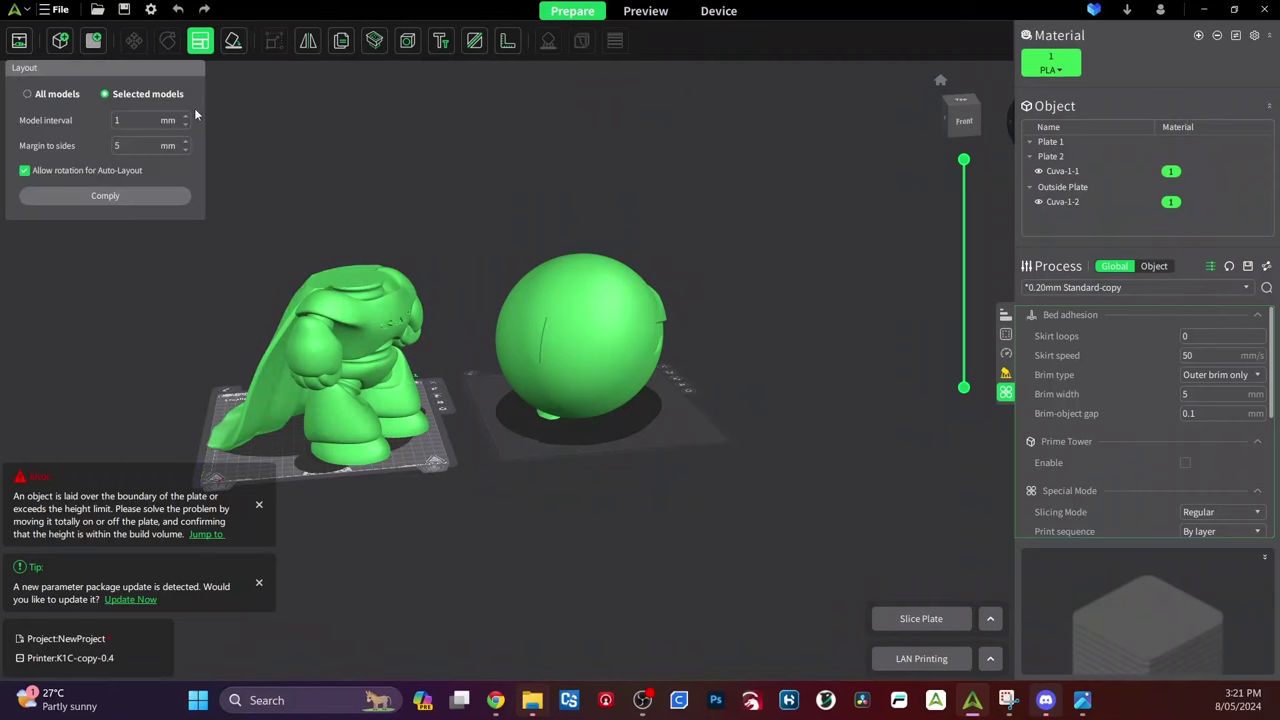
left_click(105, 196)
left_click(398, 398)
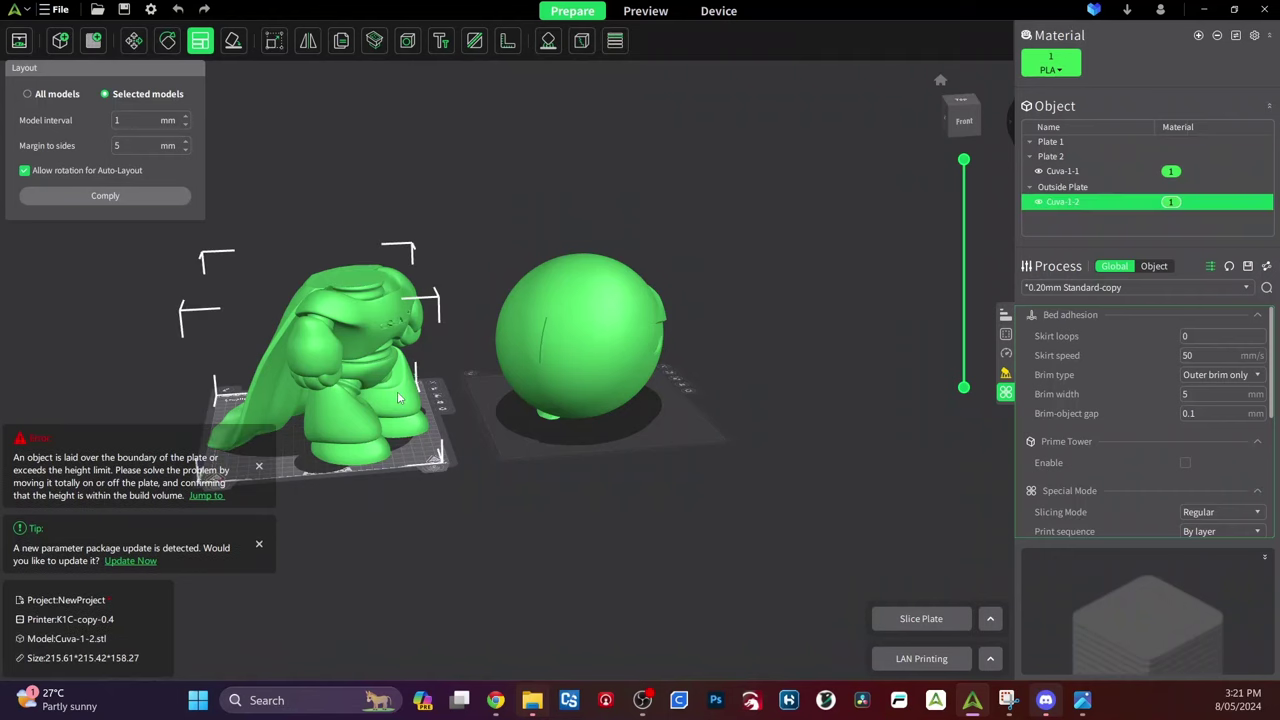
Nudge the body along X to about 109.5 mm so it lies within plate 1, and slice that plate.
key("m")
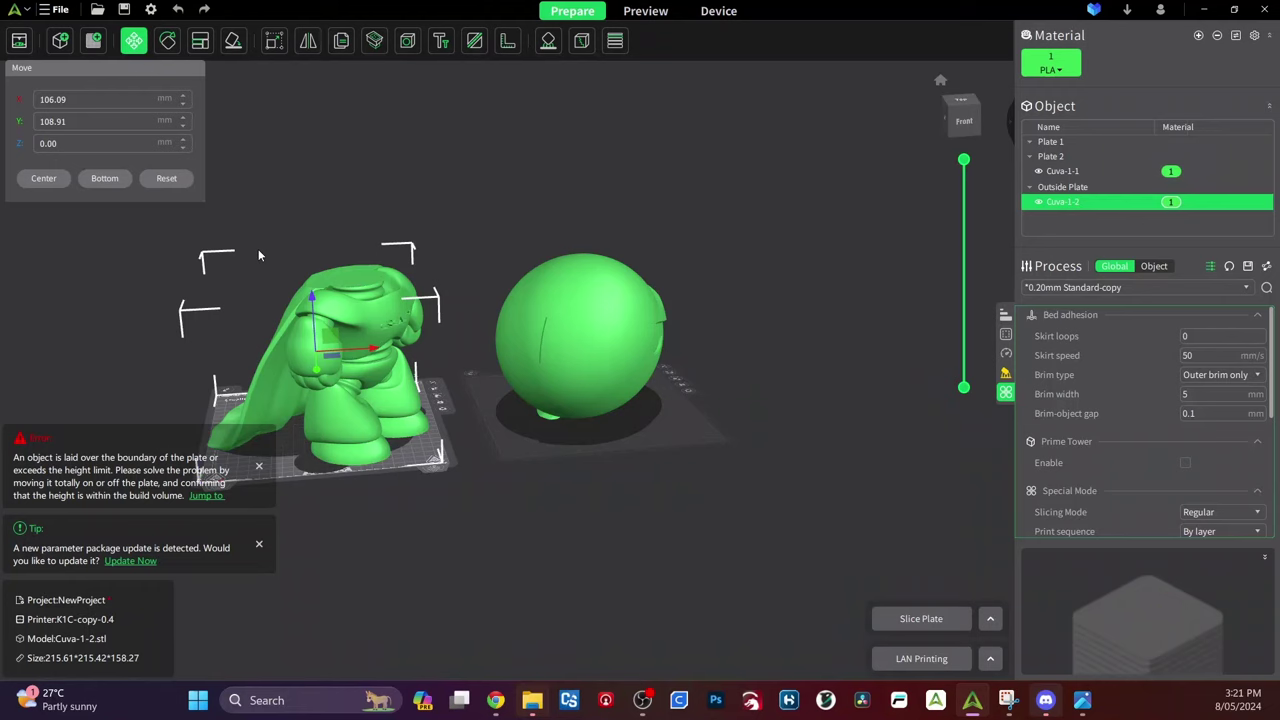
scroll(486, 367, "up", 3)
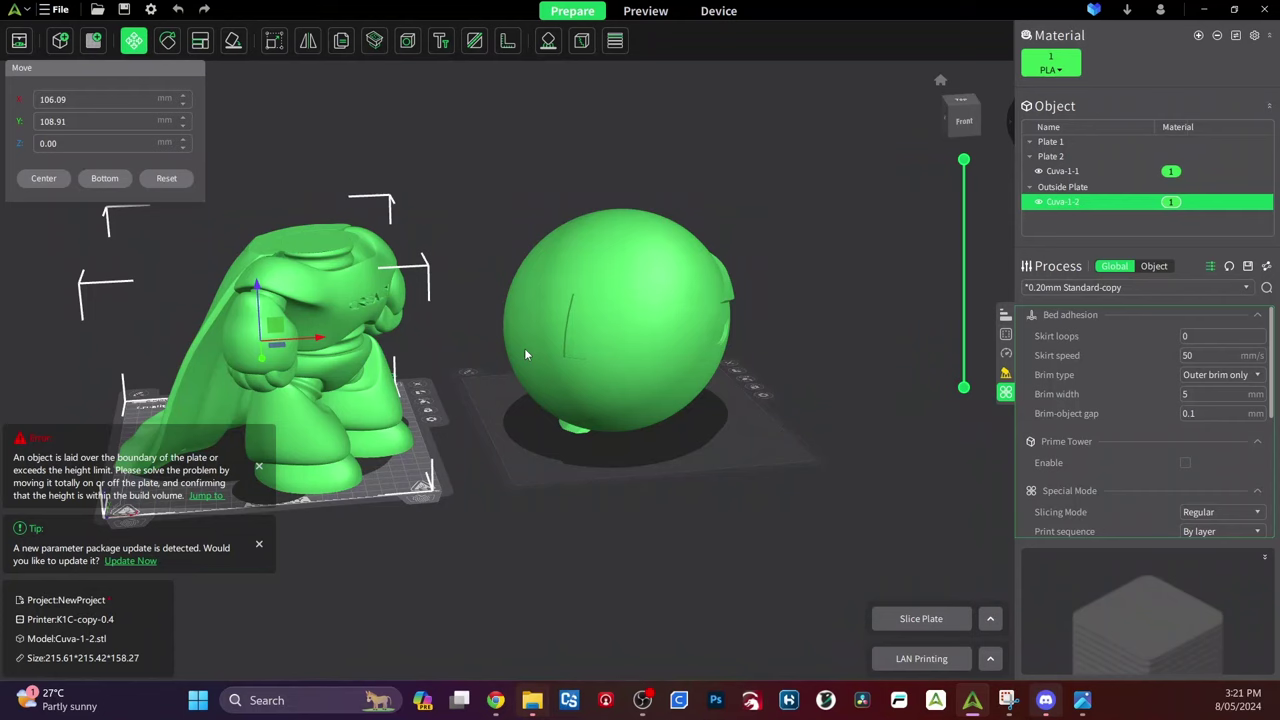
left_click(524, 354)
left_click_drag(524, 354, 610, 440)
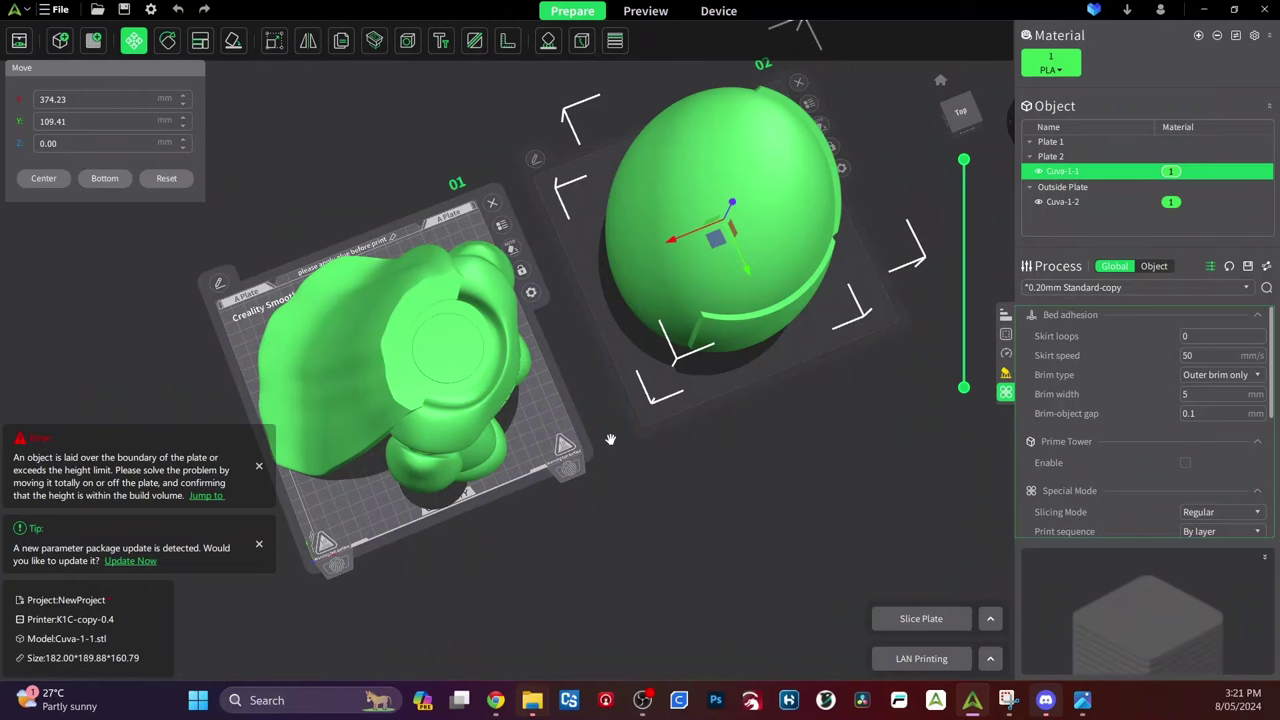
key("1")
left_click(355, 216)
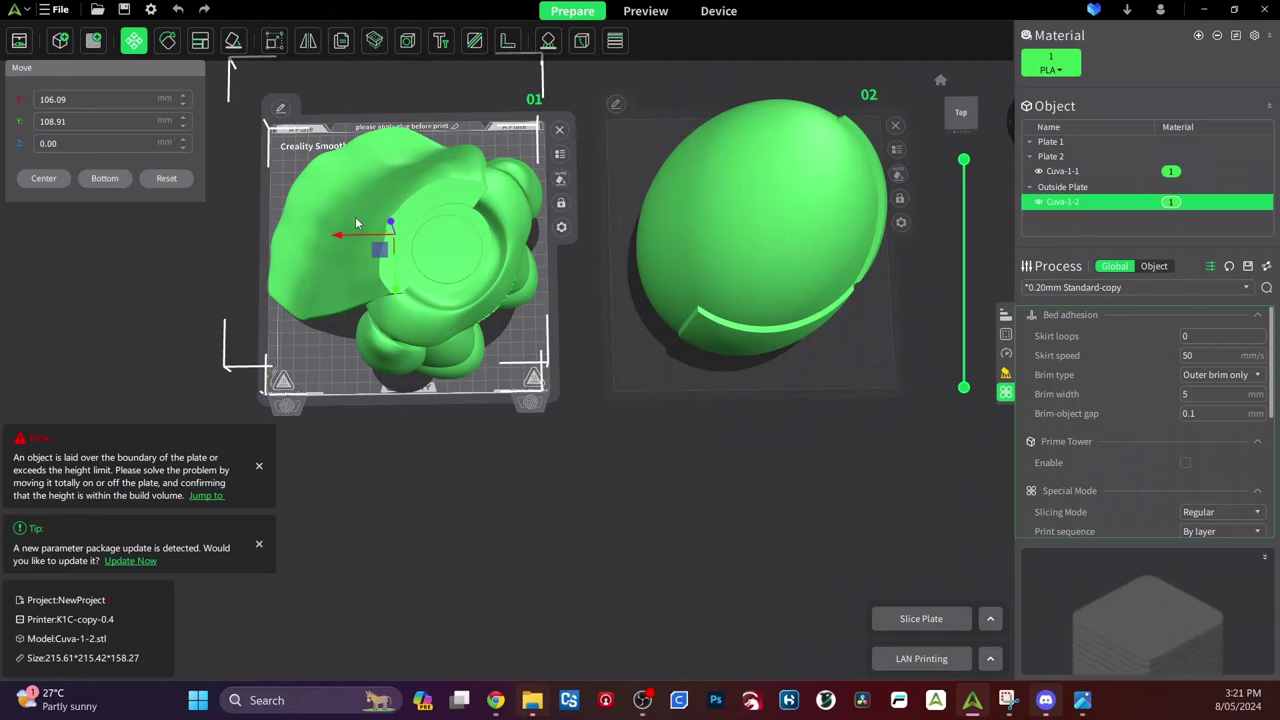
left_click_drag(355, 216, 360, 216)
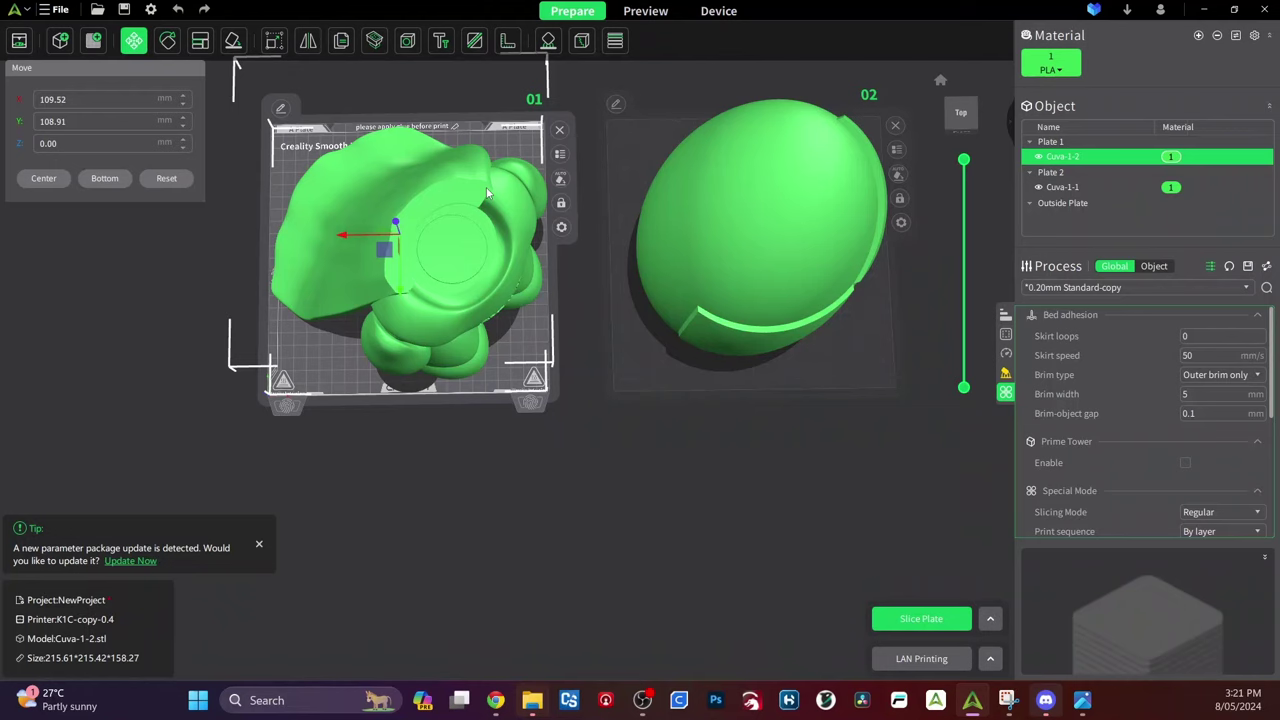
key("ctrl+r")
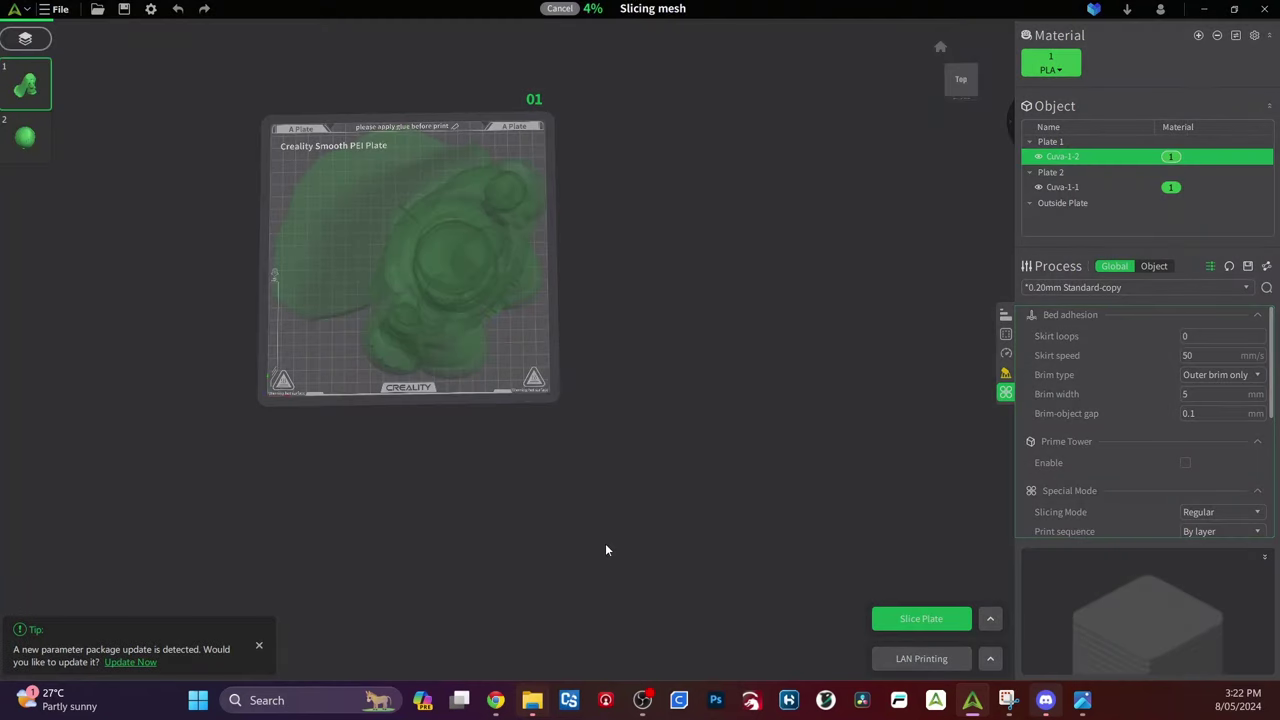